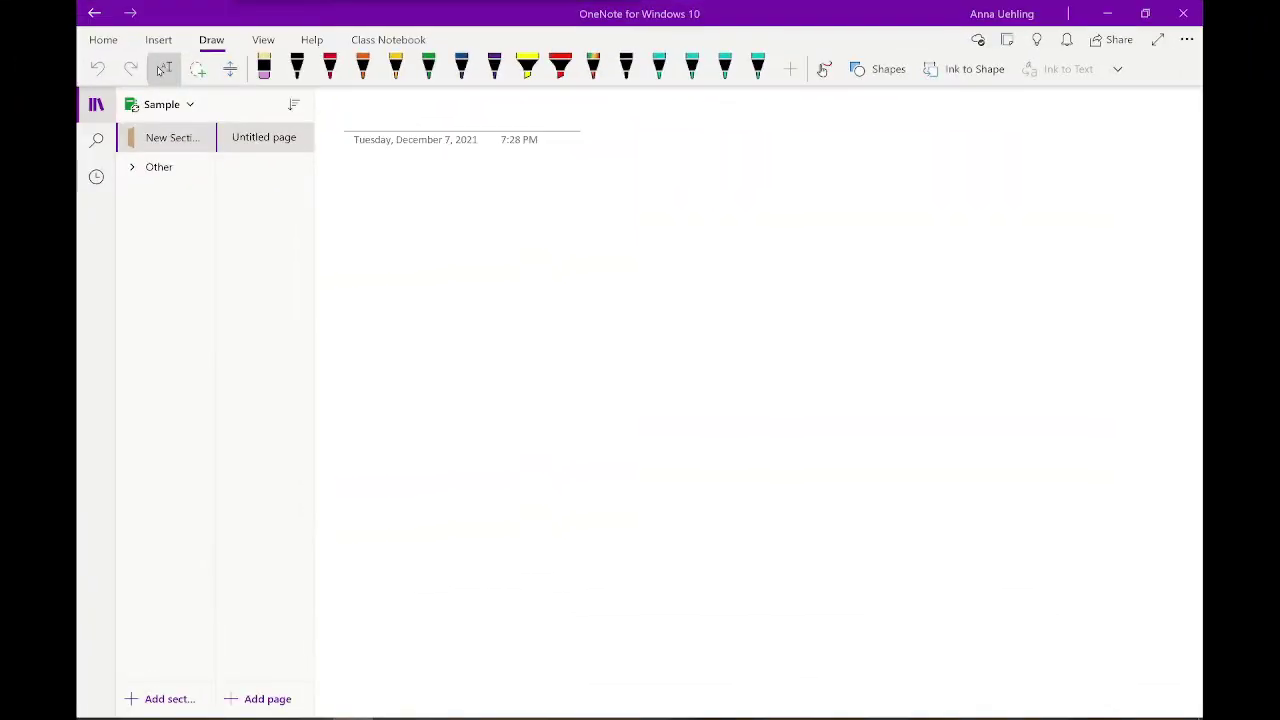
Delete the date and time stamp beneath the untitled page's title.
{"action": "mouse_move", "coordinate": [598, 187]}
{"action": "left_mouse_down"}
{"action": "mouse_move", "coordinate": [514, 177]}
{"action": "mouse_move", "coordinate": [354, 114]}
{"action": "left_mouse_up"}
{"action": "key", "text": "Delete"}
{"action": "right_click", "coordinate": [265, 142]}
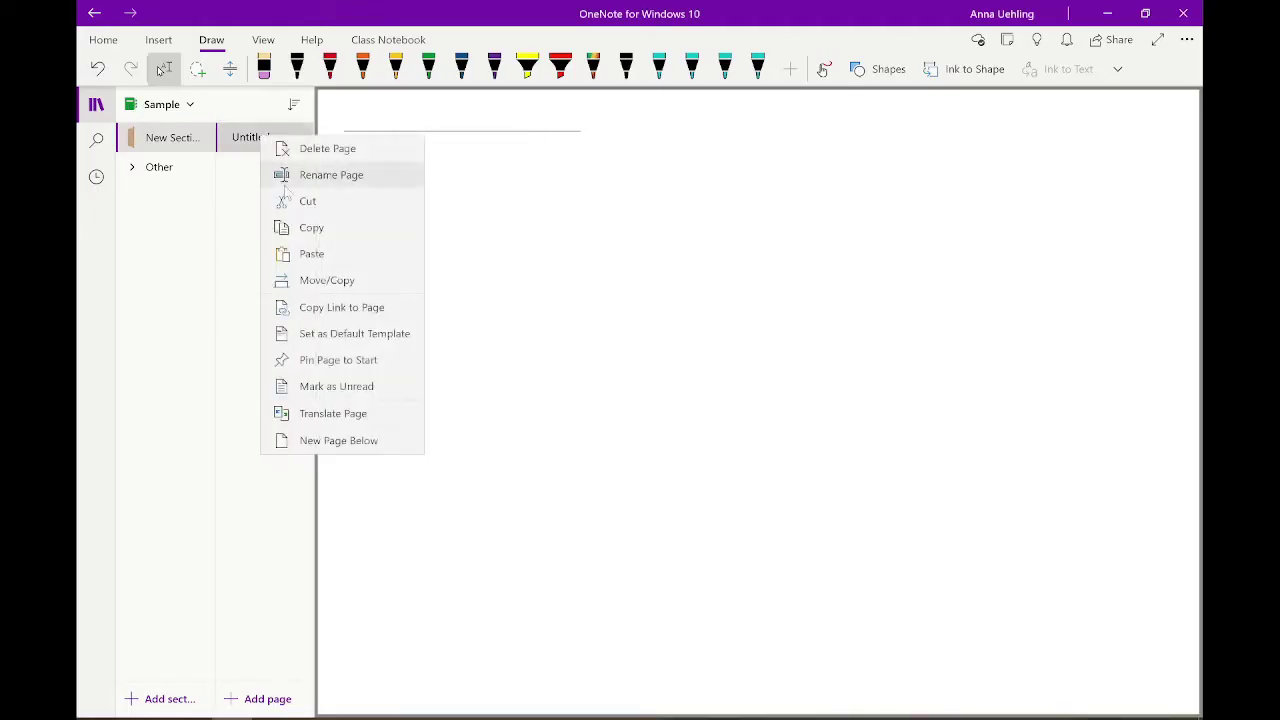
{"action": "left_click", "coordinate": [332, 338]}
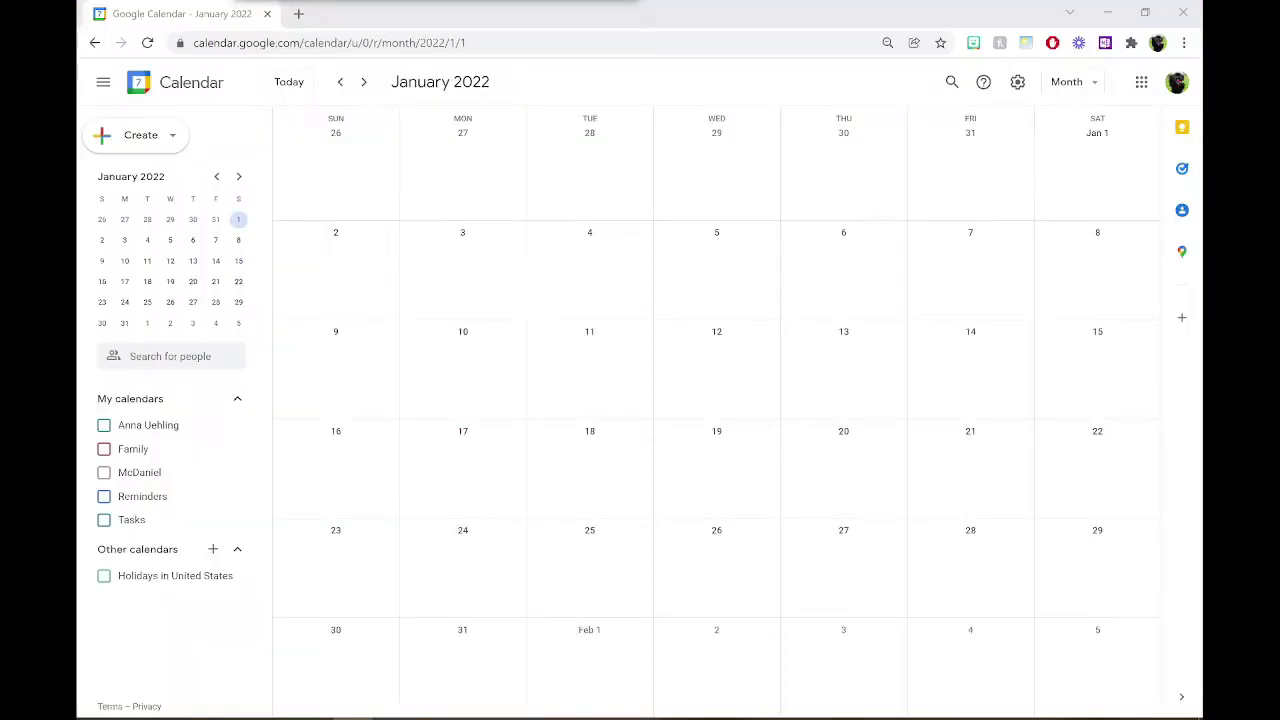
Switch Google Calendar to the 2022 Year view and snip all twelve months.
{"action": "left_click", "coordinate": [1068, 83]}
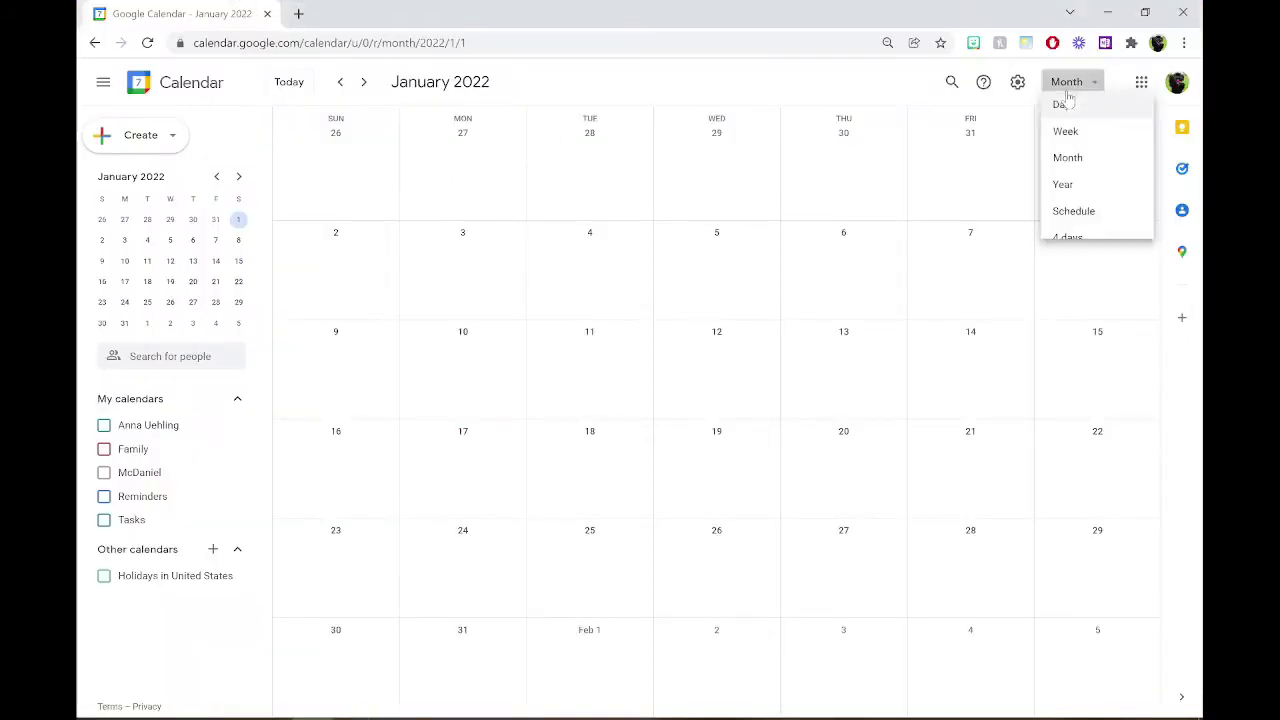
{"action": "left_click", "coordinate": [1062, 201]}
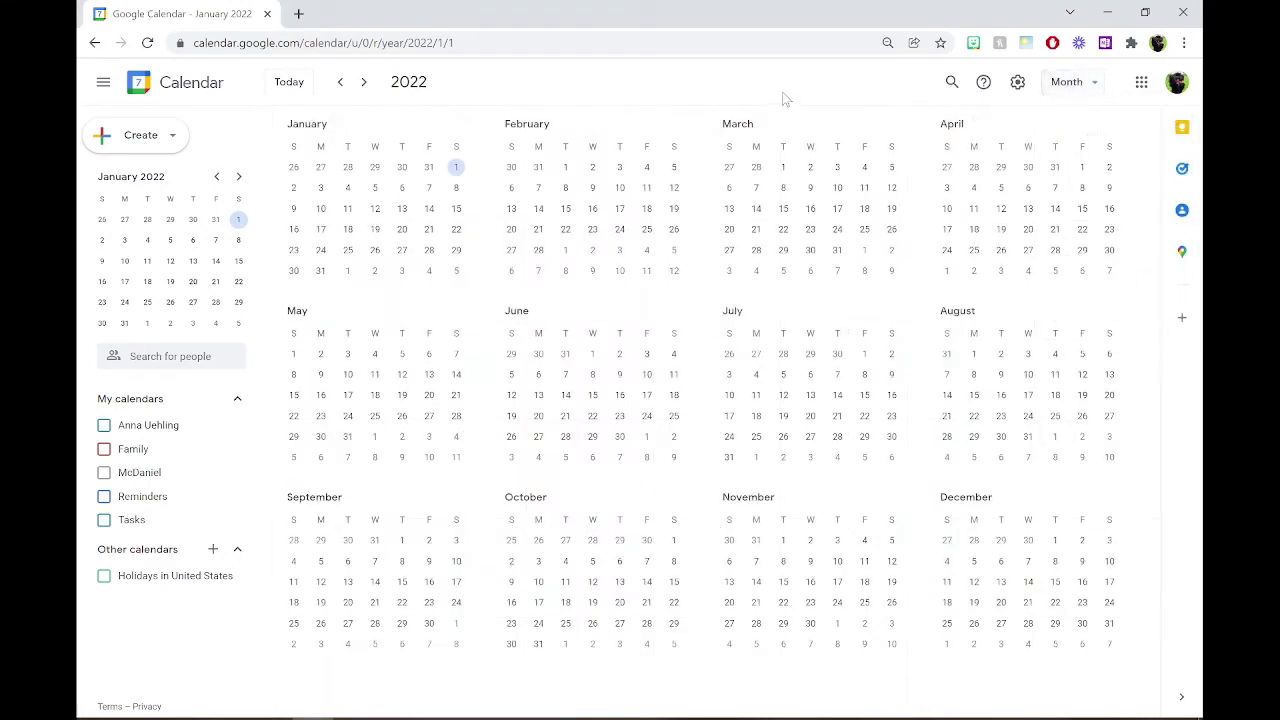
{"action": "key", "text": "super+shift+s"}
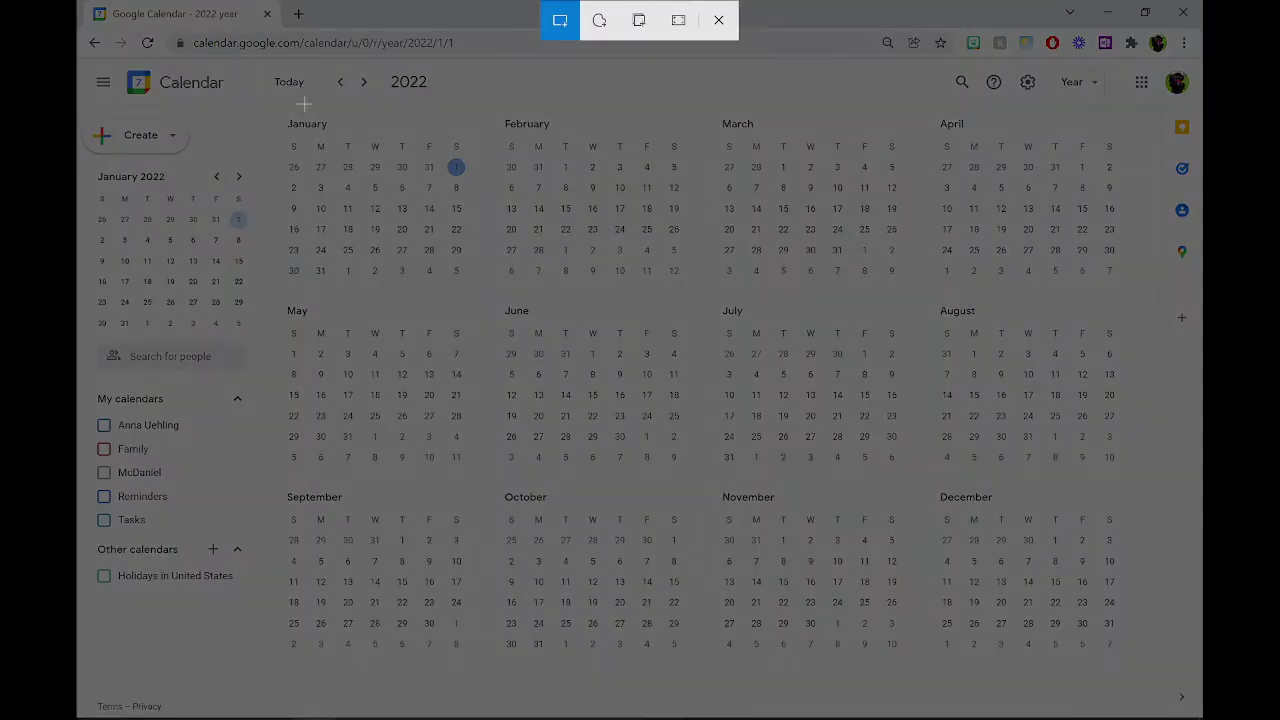
{"action": "left_click_drag", "start_coordinate": [276, 109], "coordinate": [1135, 664]}
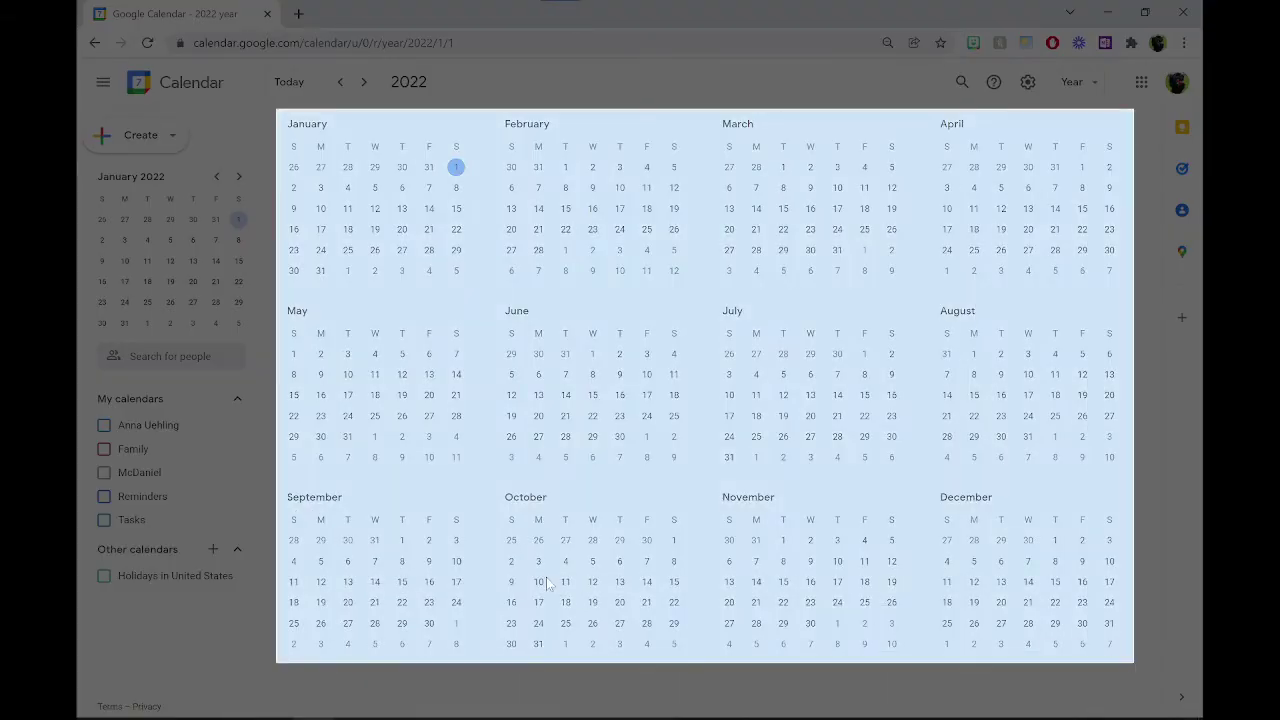
Title the page '2022 Year at a Glance', paste the year snip and set it as background.
{"action": "key", "text": "alt+Tab"}
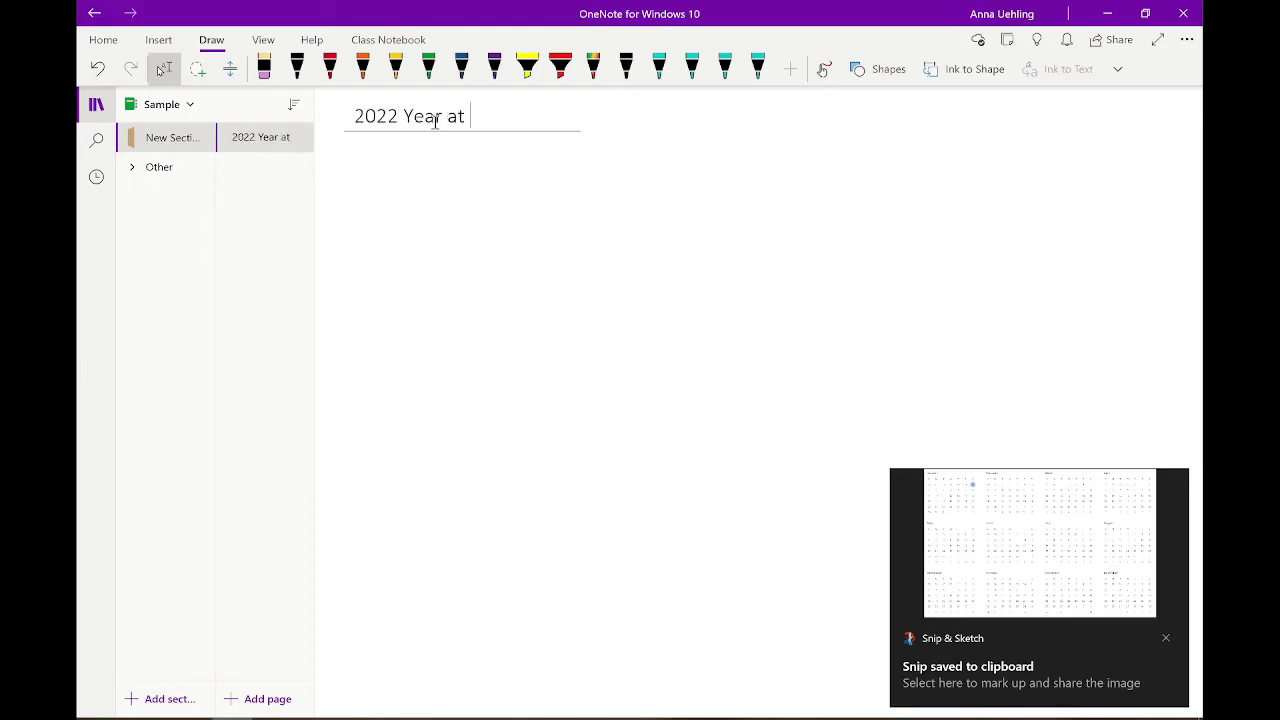
{"action": "key", "text": "BackSpace"}
{"action": "type", "text": "e"}
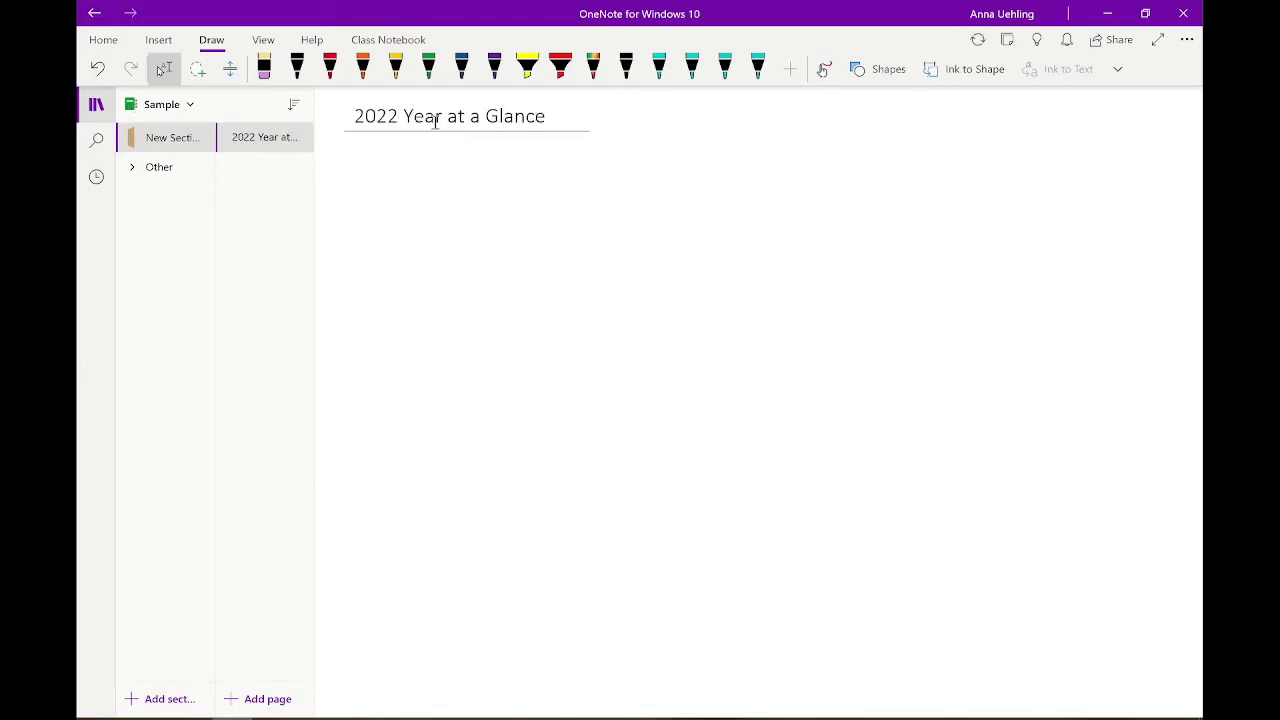
{"action": "key", "text": "ctrl+v"}
{"action": "right_click", "coordinate": [466, 245]}
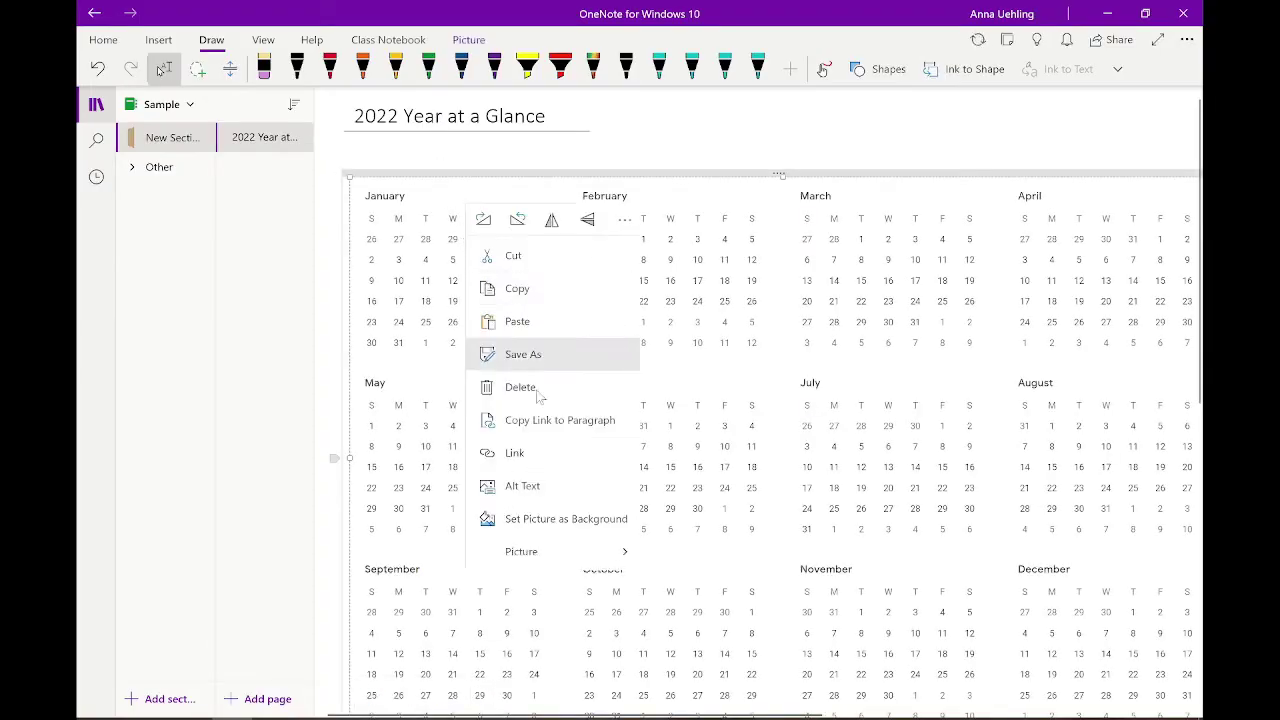
{"action": "left_click", "coordinate": [500, 518]}
{"action": "left_click", "coordinate": [480, 174]}
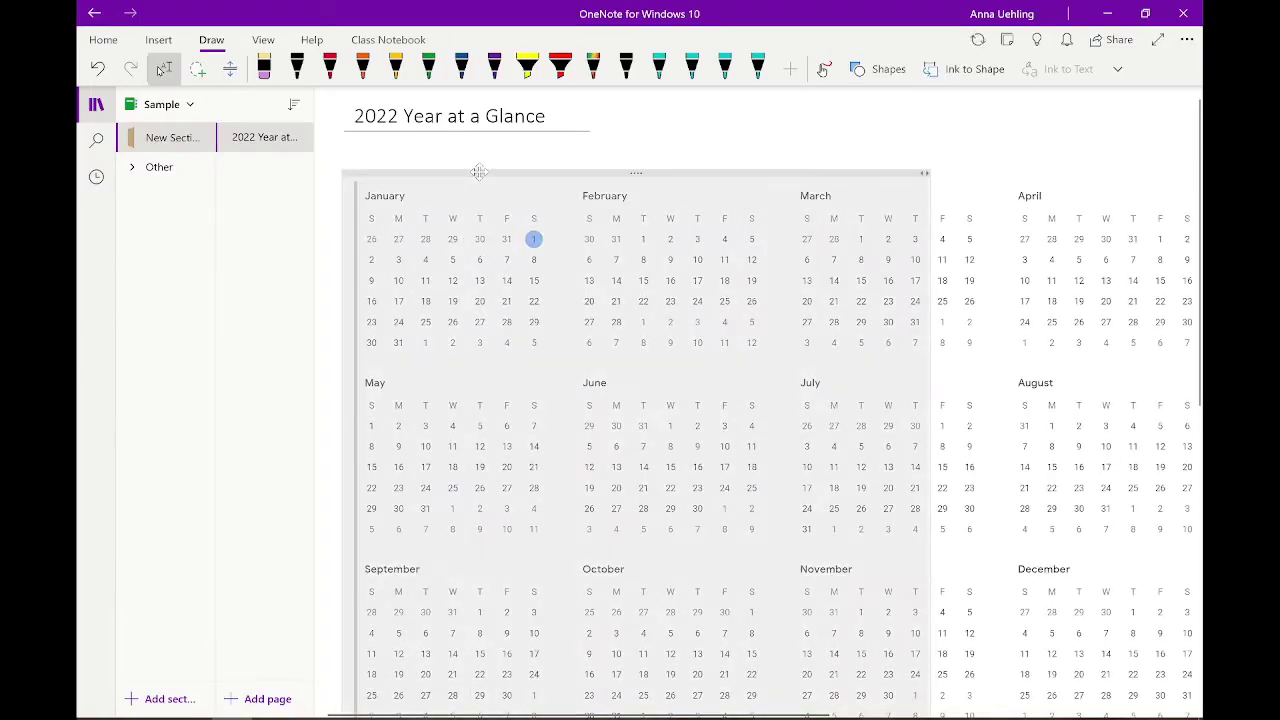
{"action": "key", "text": "Escape"}
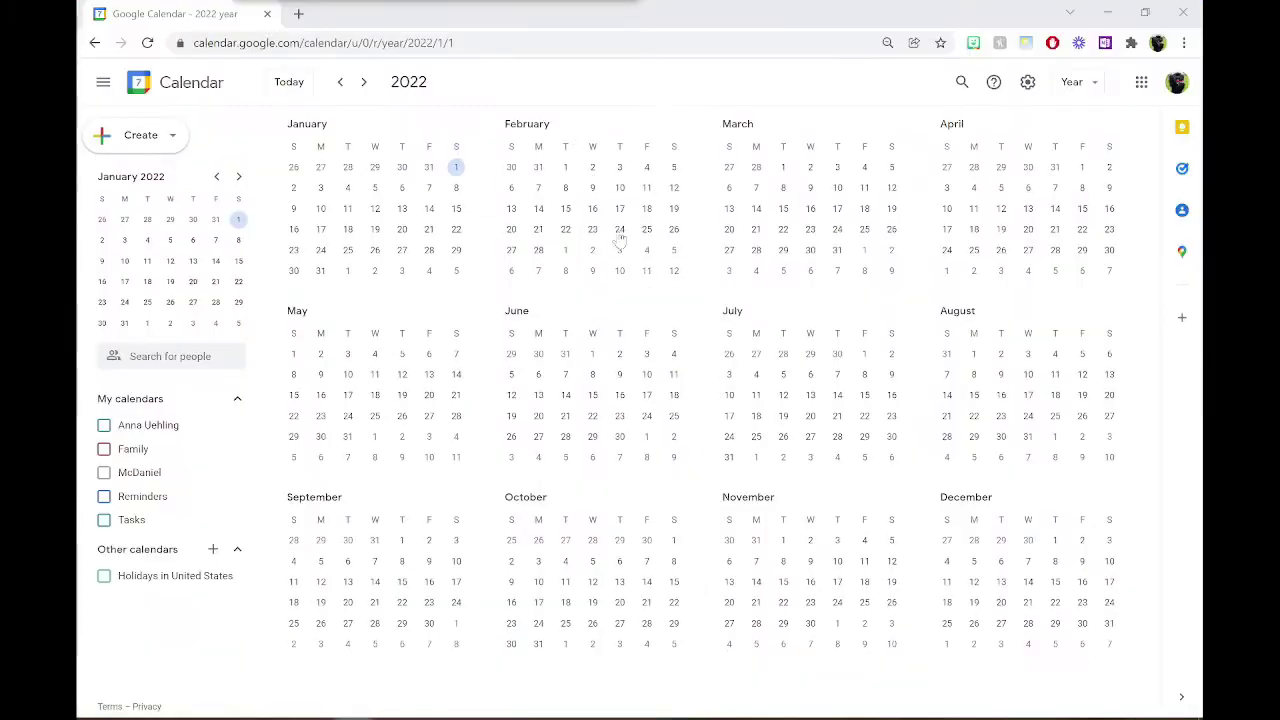
Return to the January 2022 month view and print it to OneNote for Windows.
{"action": "left_click", "coordinate": [1085, 84]}
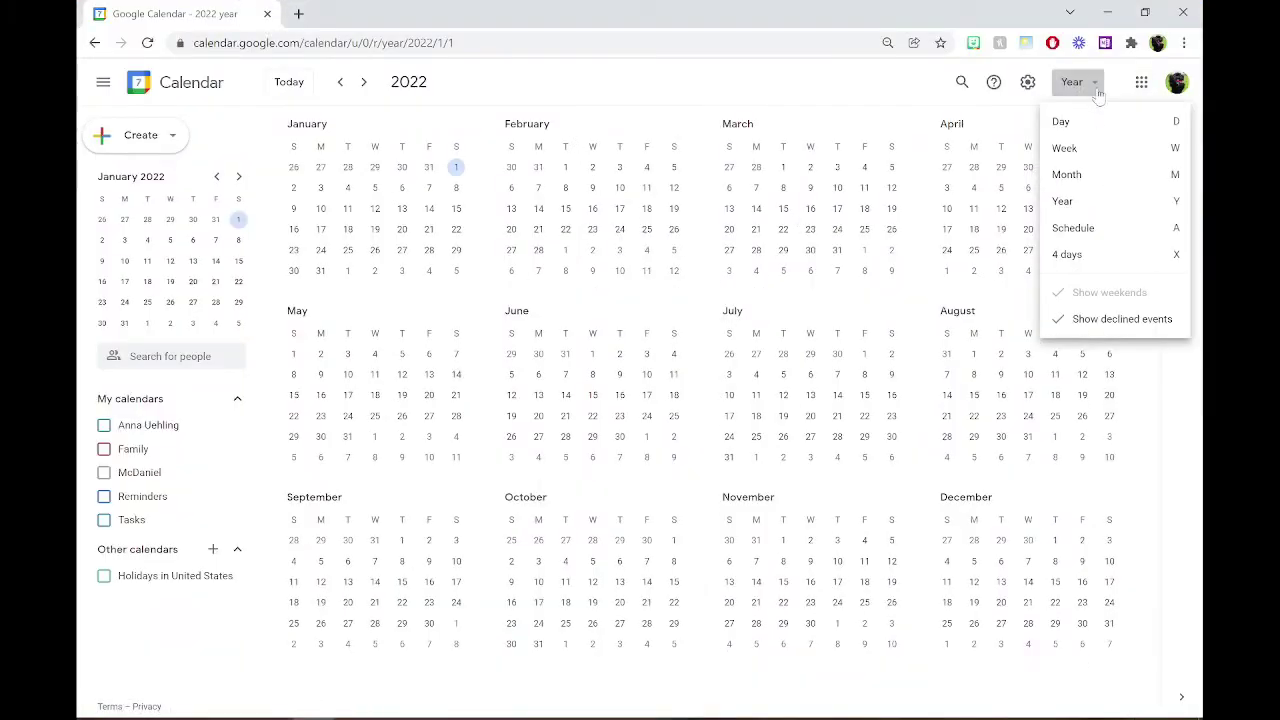
{"action": "left_click", "coordinate": [1093, 176]}
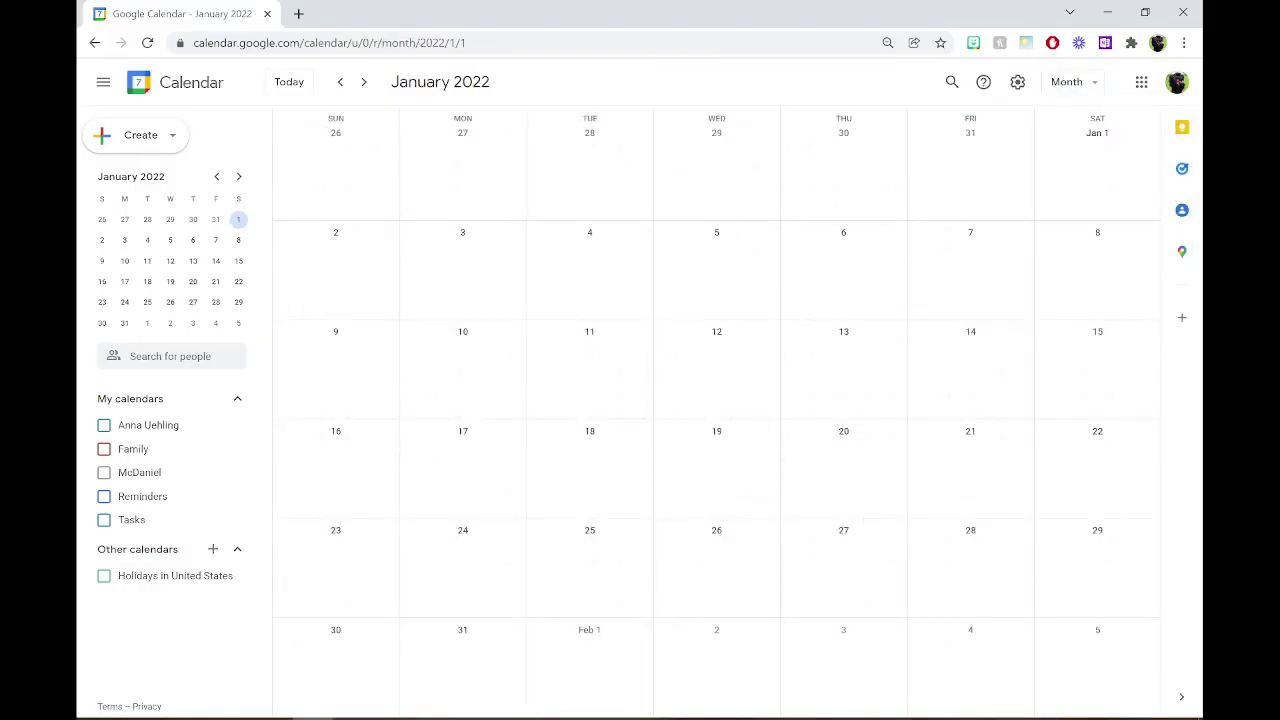
{"action": "left_click", "coordinate": [1016, 84]}
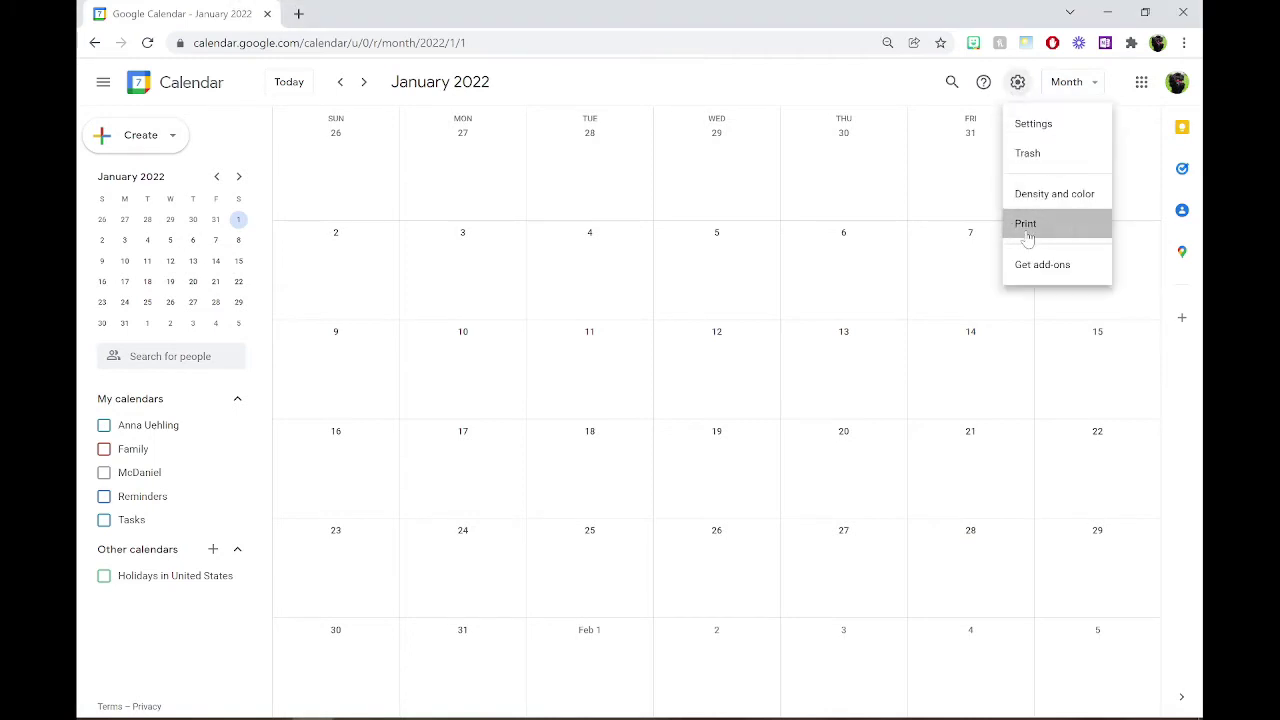
{"action": "left_click", "coordinate": [1027, 225]}
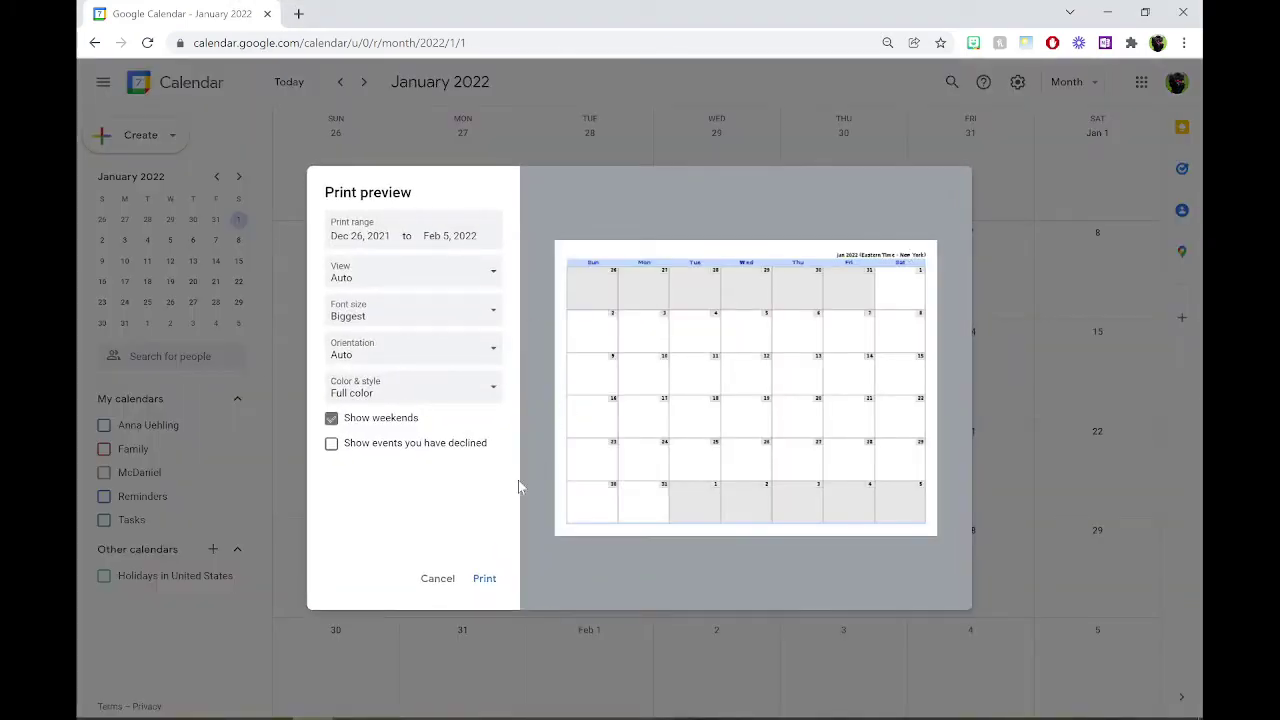
{"action": "left_click", "coordinate": [487, 584]}
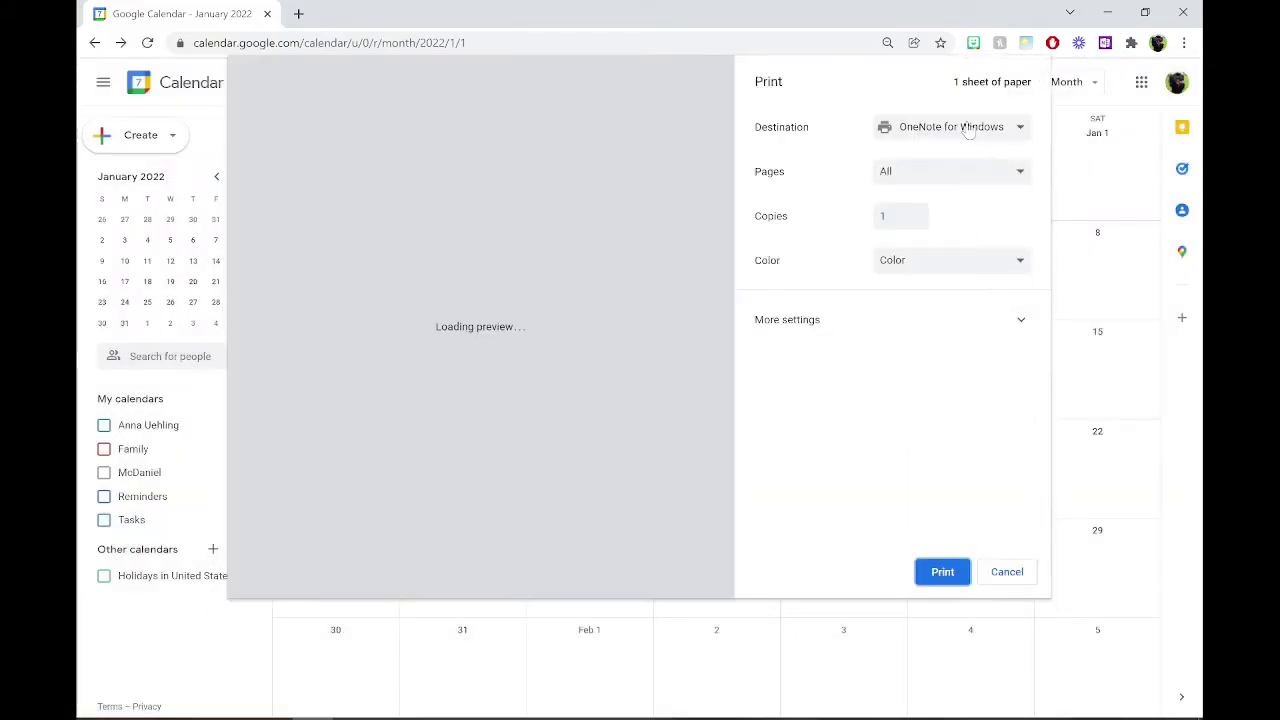
{"action": "left_click", "coordinate": [968, 131]}
{"action": "left_click", "coordinate": [963, 138]}
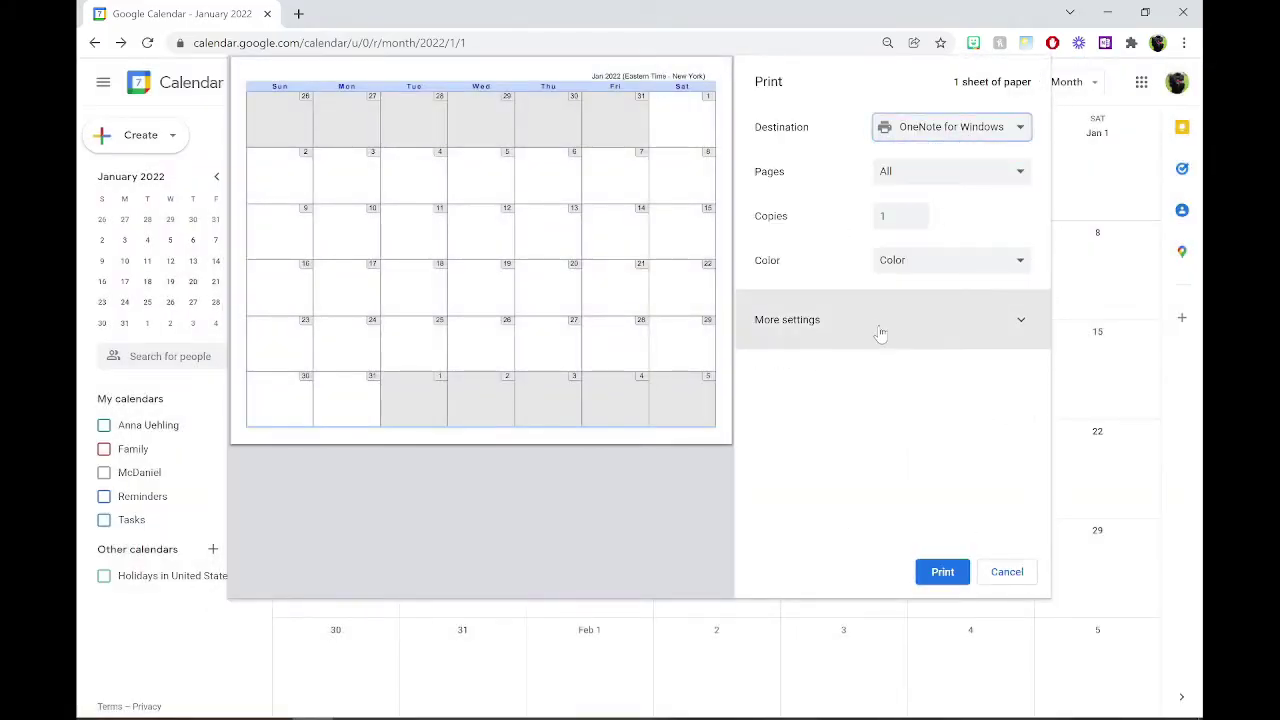
{"action": "left_click", "coordinate": [932, 574]}
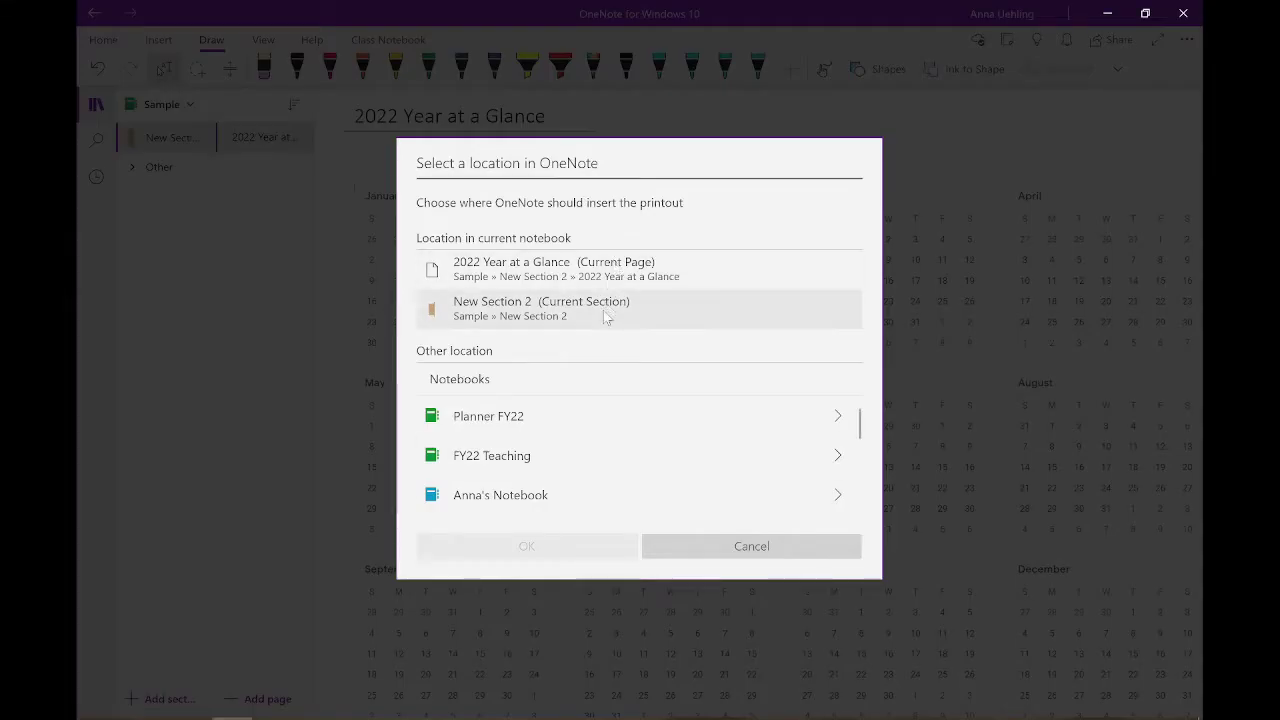
File the January printout in New Section 2, rotate it upright, make it background, title it 'Jan'.
{"action": "left_click", "coordinate": [603, 310]}
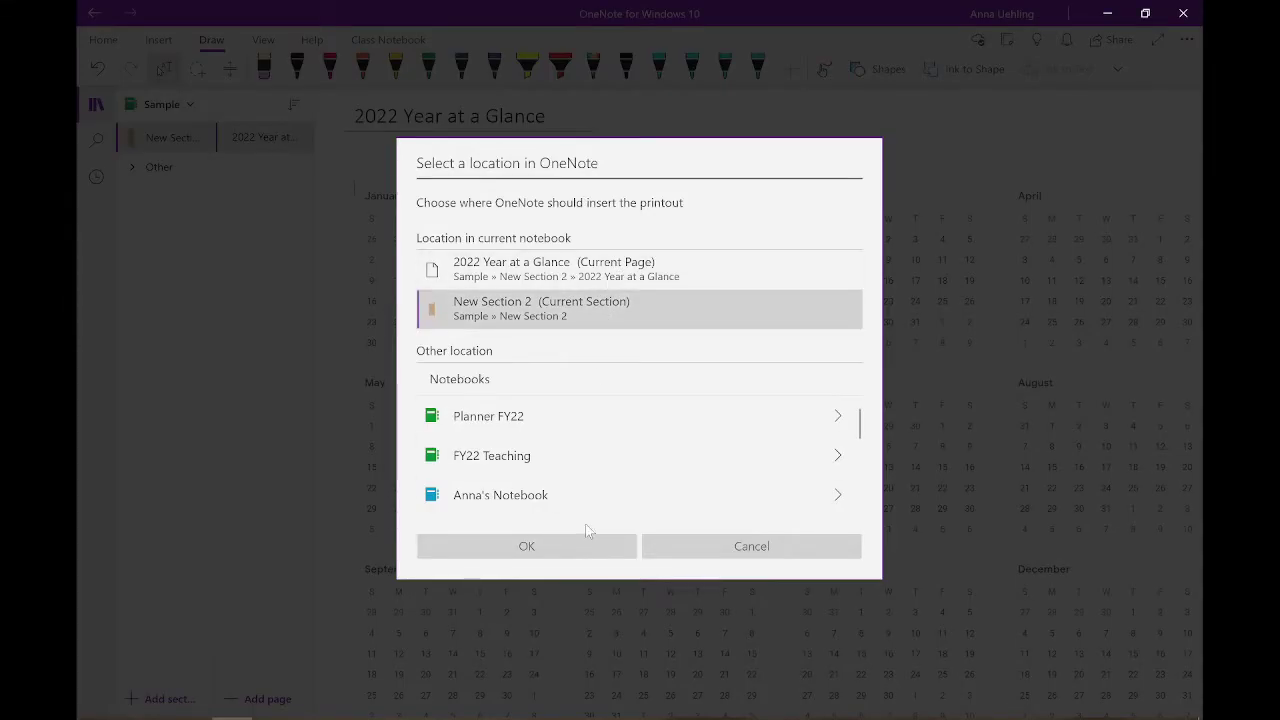
{"action": "left_click", "coordinate": [586, 546]}
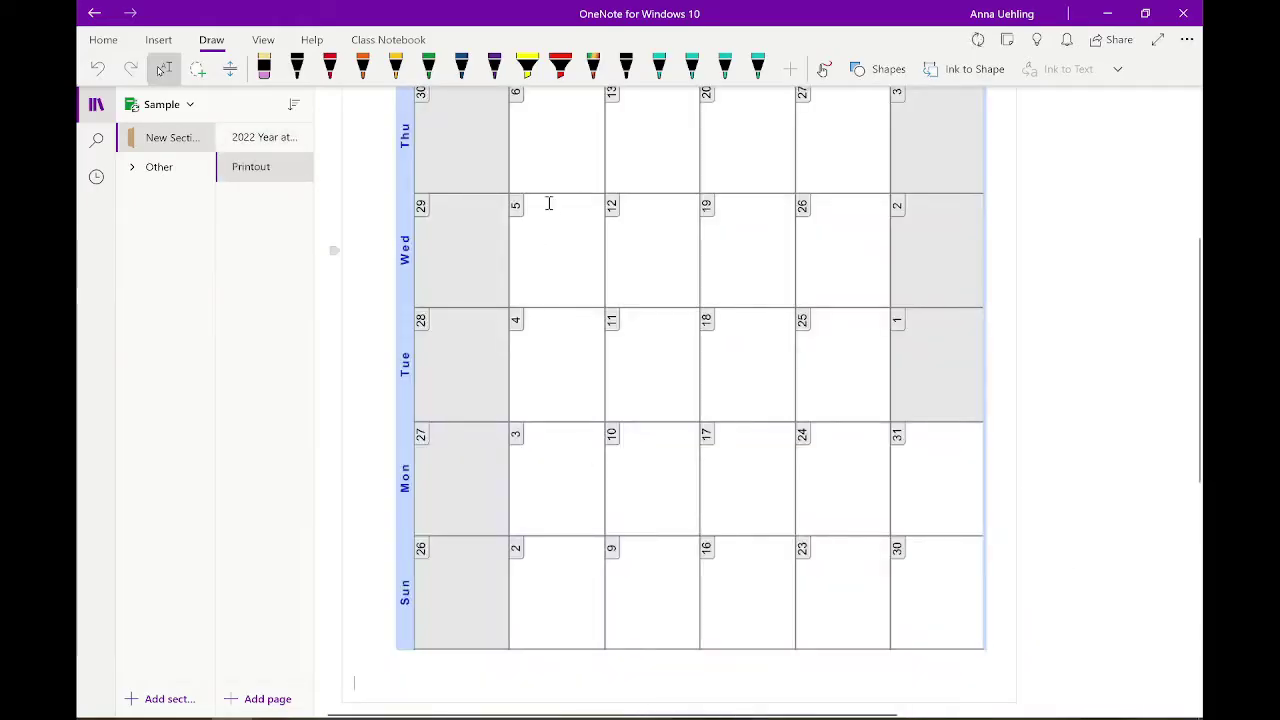
{"action": "right_click", "coordinate": [552, 172]}
{"action": "left_click", "coordinate": [566, 180]}
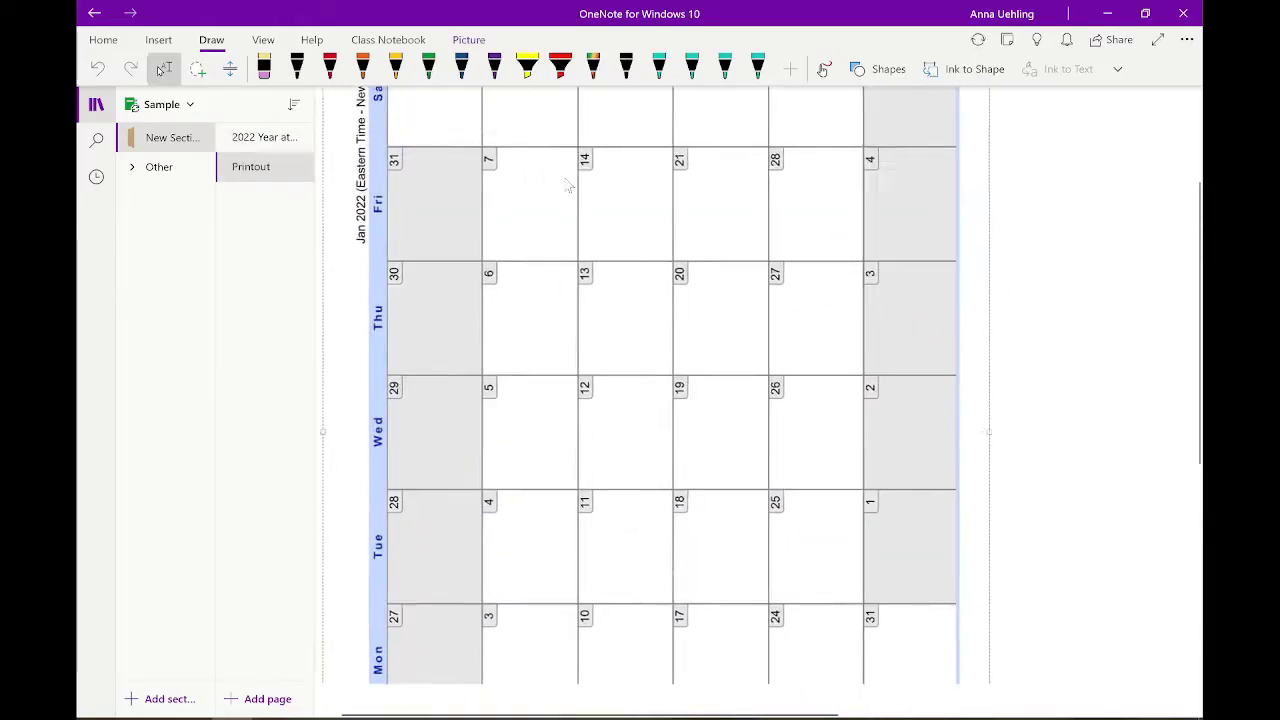
{"action": "right_click", "coordinate": [556, 234]}
{"action": "left_click", "coordinate": [650, 506]}
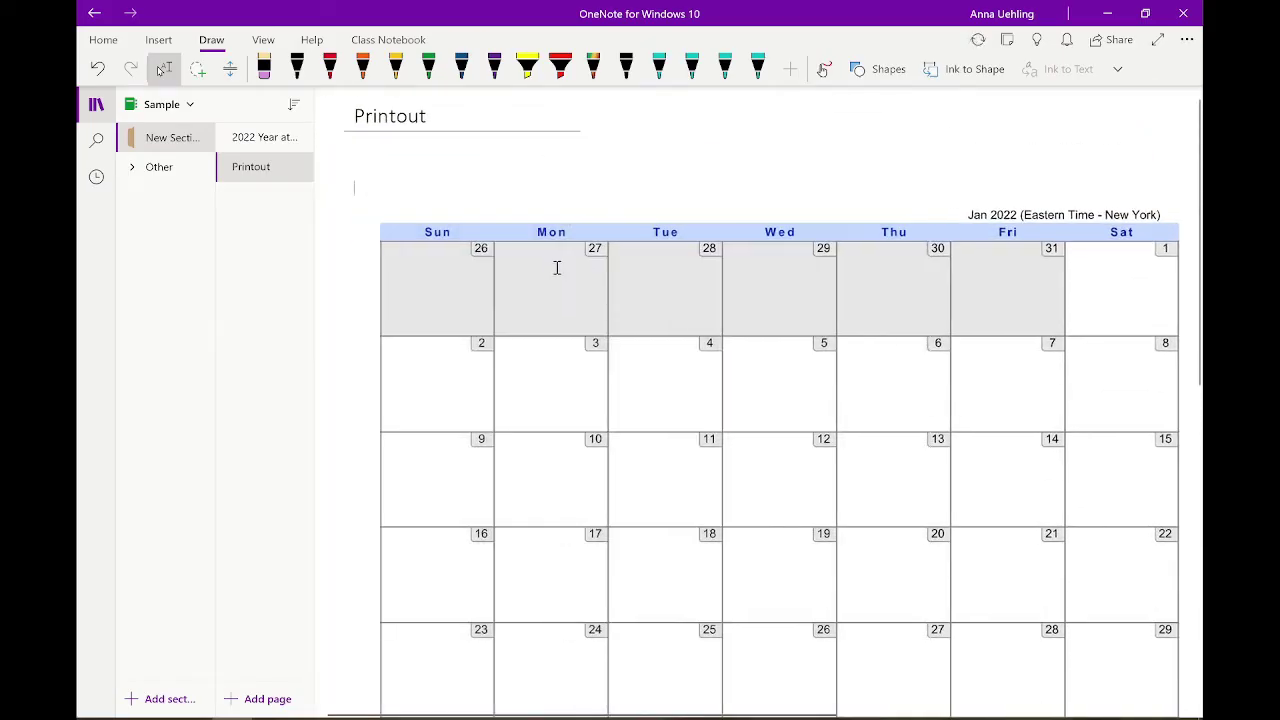
{"action": "double_click", "coordinate": [395, 116]}
{"action": "type", "text": "Jan"}
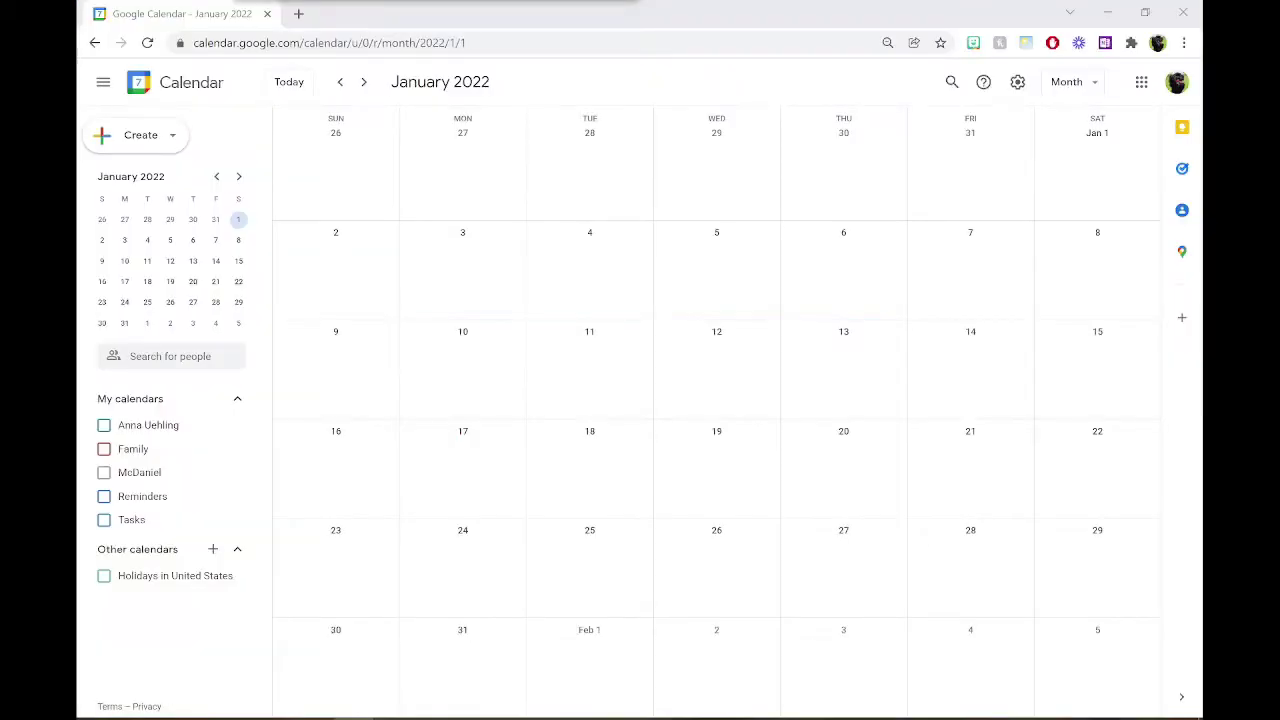
Move to February 2022 and set the print range to end on Dec 31, 2022.
{"action": "left_click", "coordinate": [363, 82]}
{"action": "left_click", "coordinate": [1017, 82]}
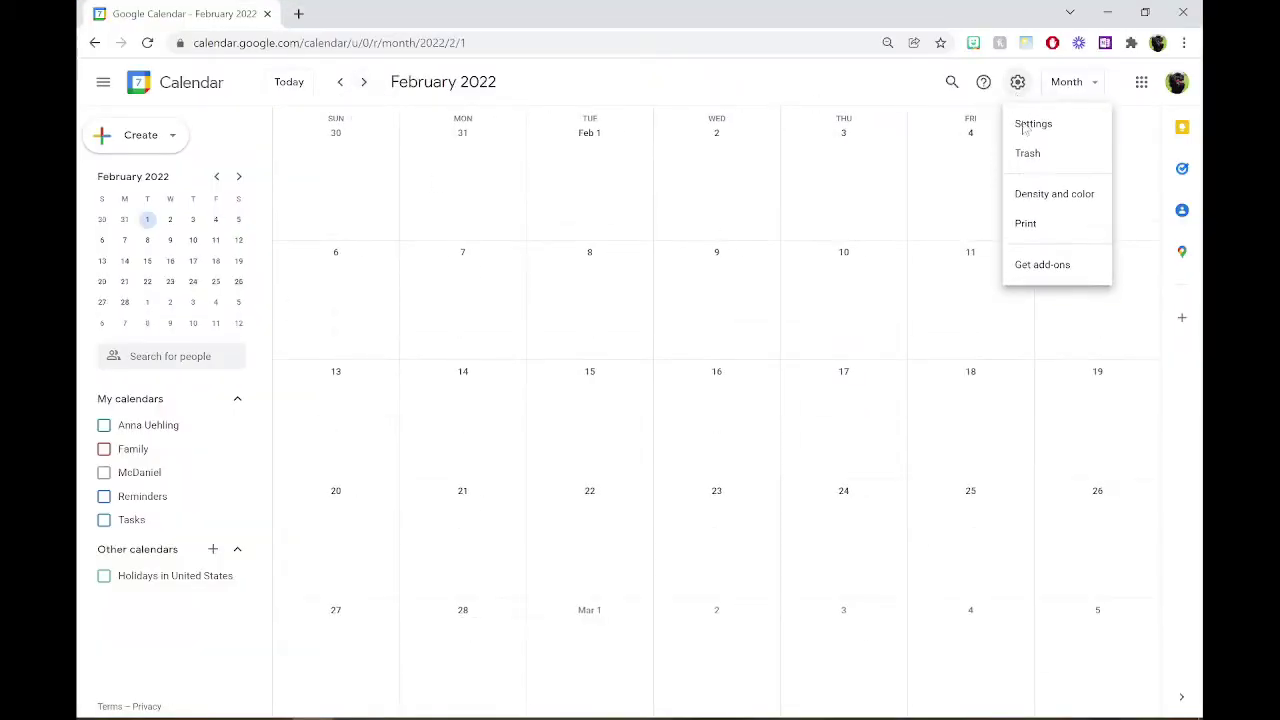
{"action": "left_click", "coordinate": [1024, 222]}
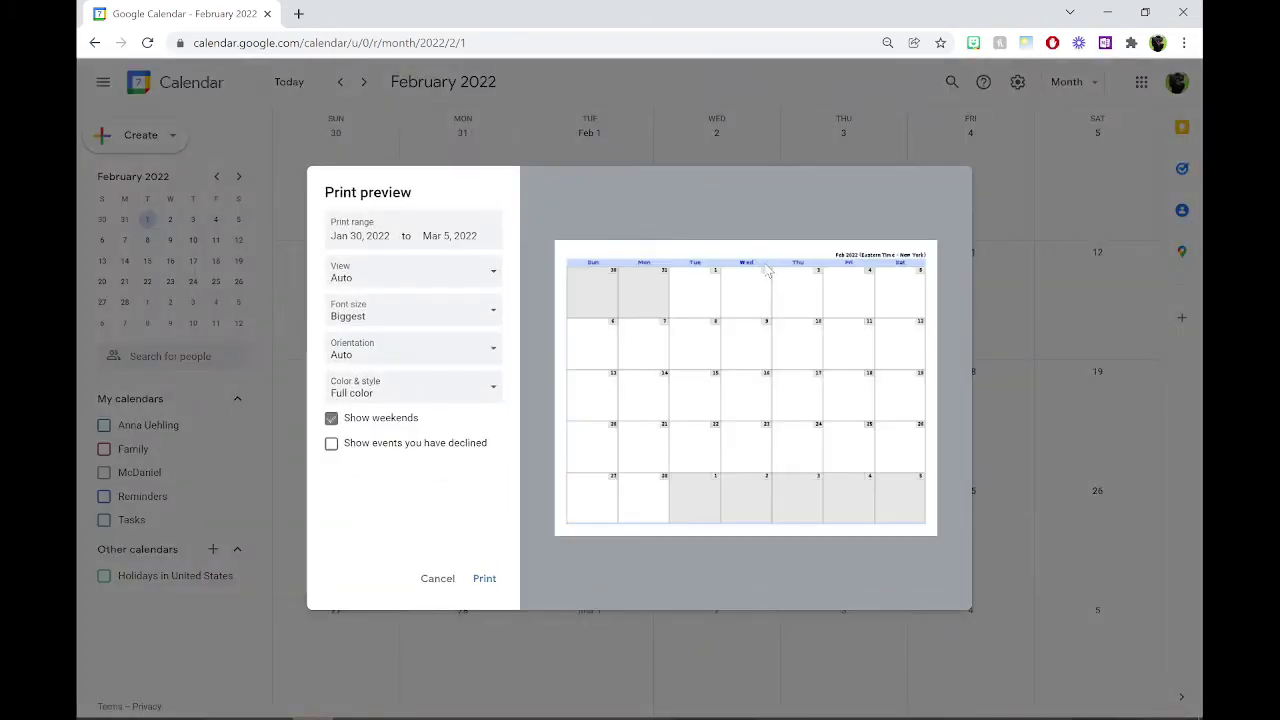
{"action": "left_click", "coordinate": [459, 231]}
{"action": "left_click", "coordinate": [604, 266]}
{"action": "left_click", "coordinate": [604, 266]}
{"action": "left_click", "coordinate": [604, 266]}
{"action": "left_click", "coordinate": [604, 266]}
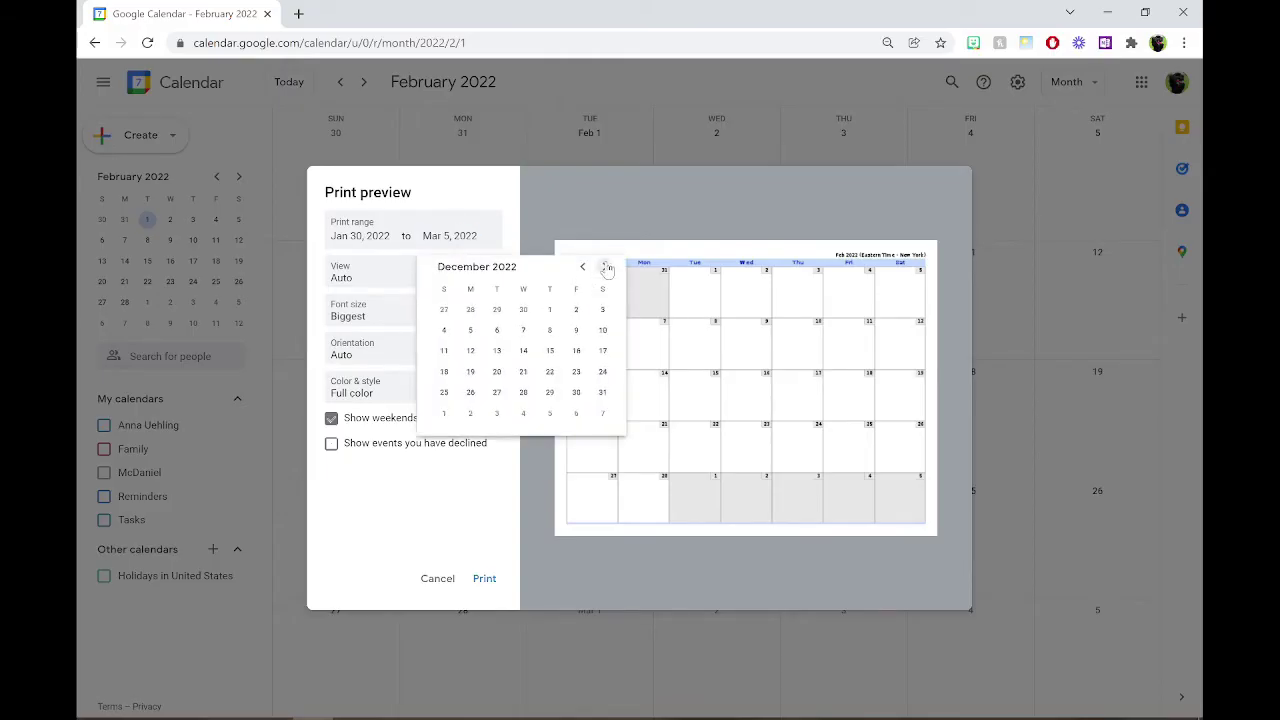
{"action": "left_click", "coordinate": [603, 393]}
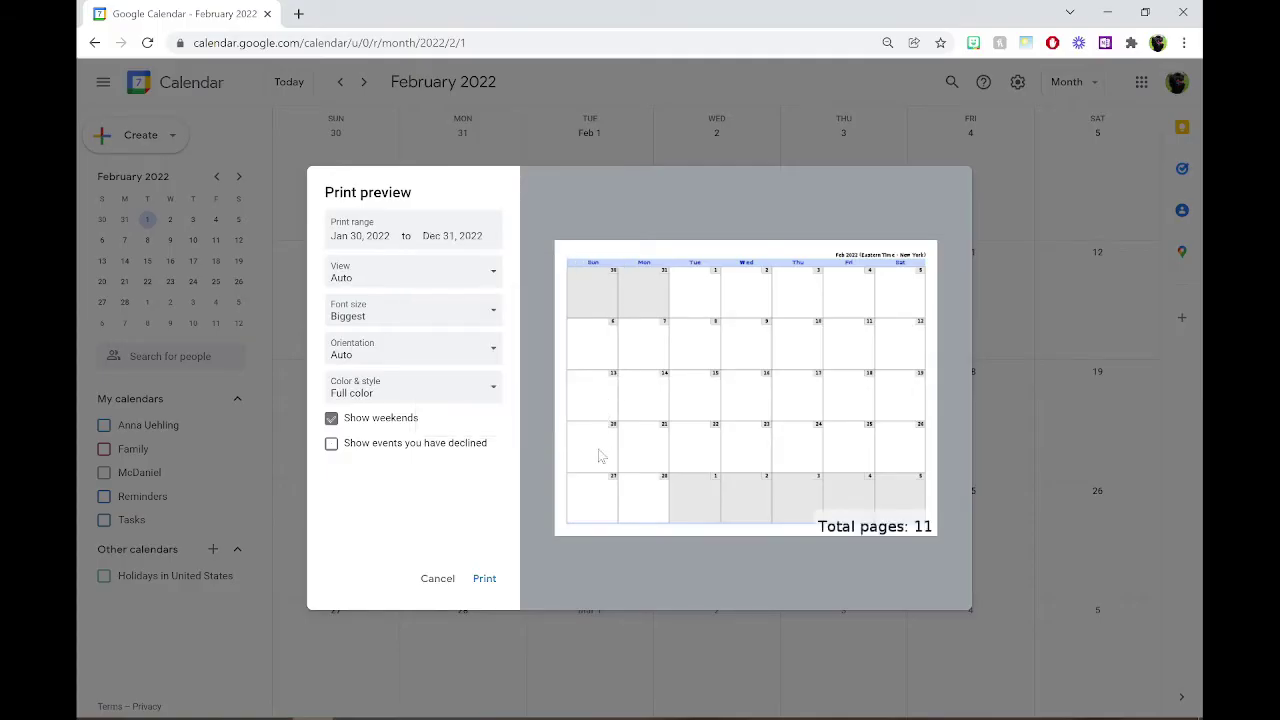
Print the February–December range to OneNote for Windows 10 into New Section 2.
{"action": "left_click", "coordinate": [485, 589]}
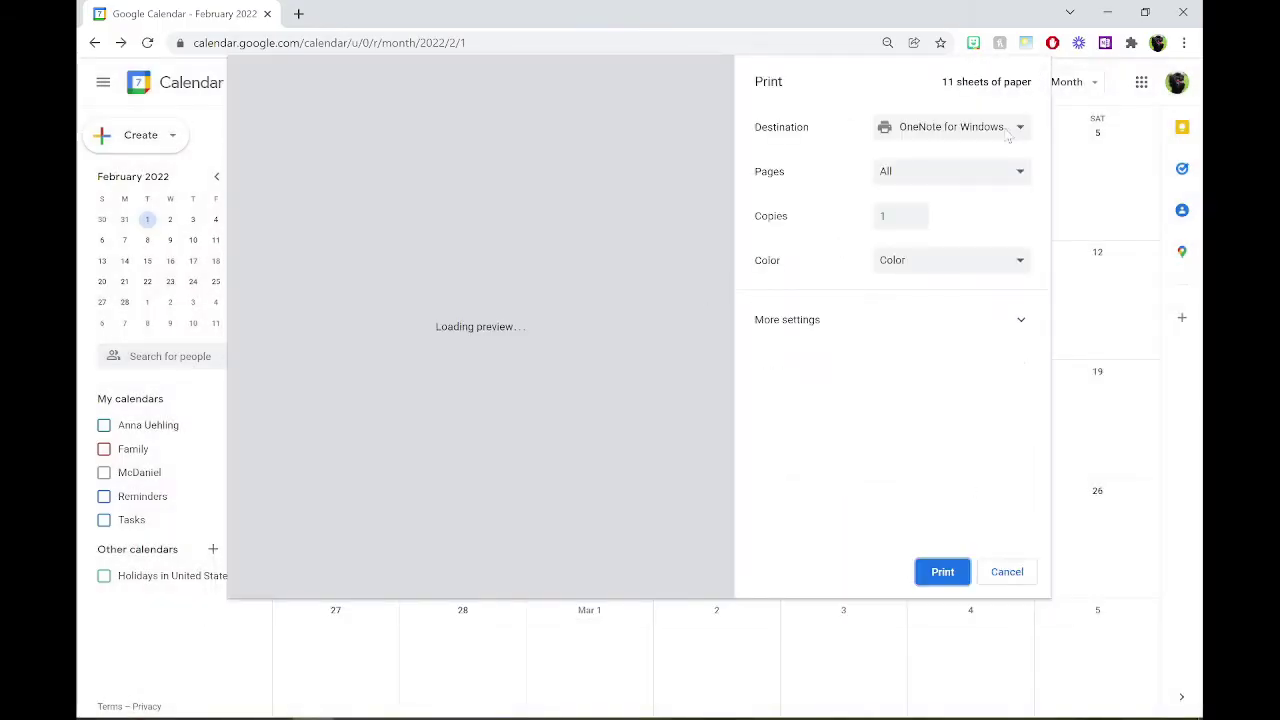
{"action": "left_click", "coordinate": [1005, 128]}
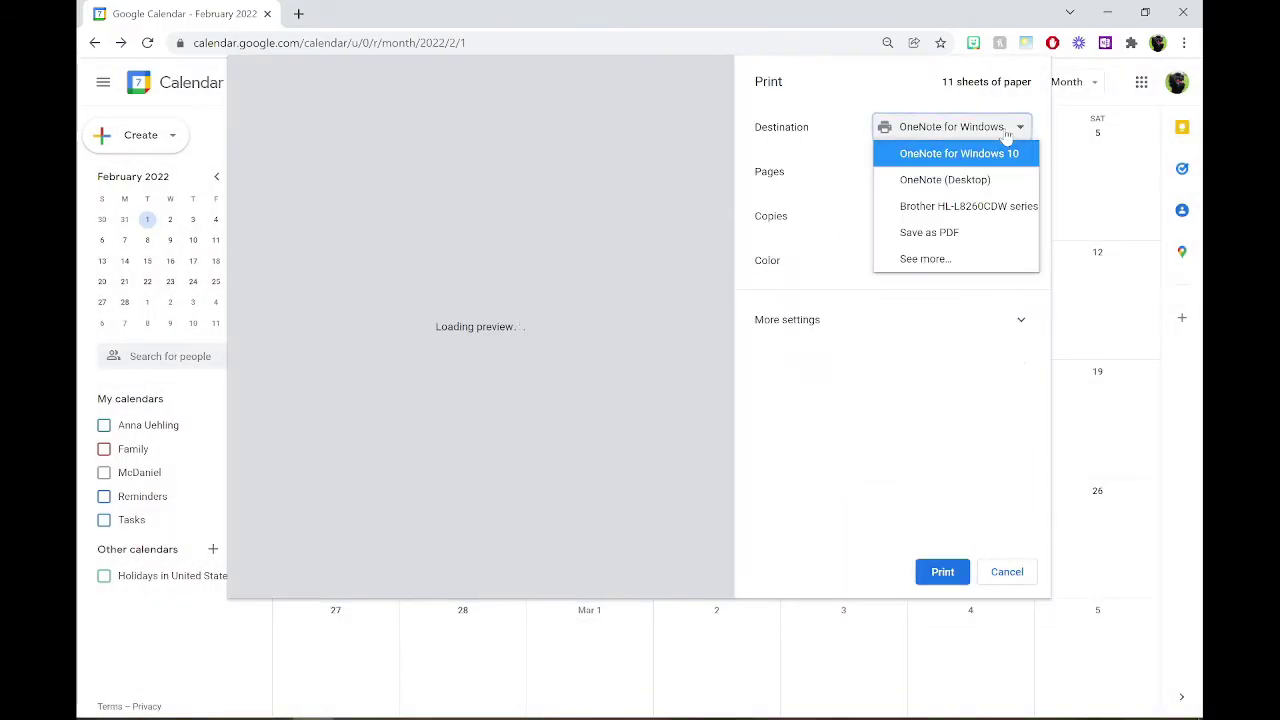
{"action": "left_click", "coordinate": [1000, 153]}
{"action": "left_click", "coordinate": [940, 571]}
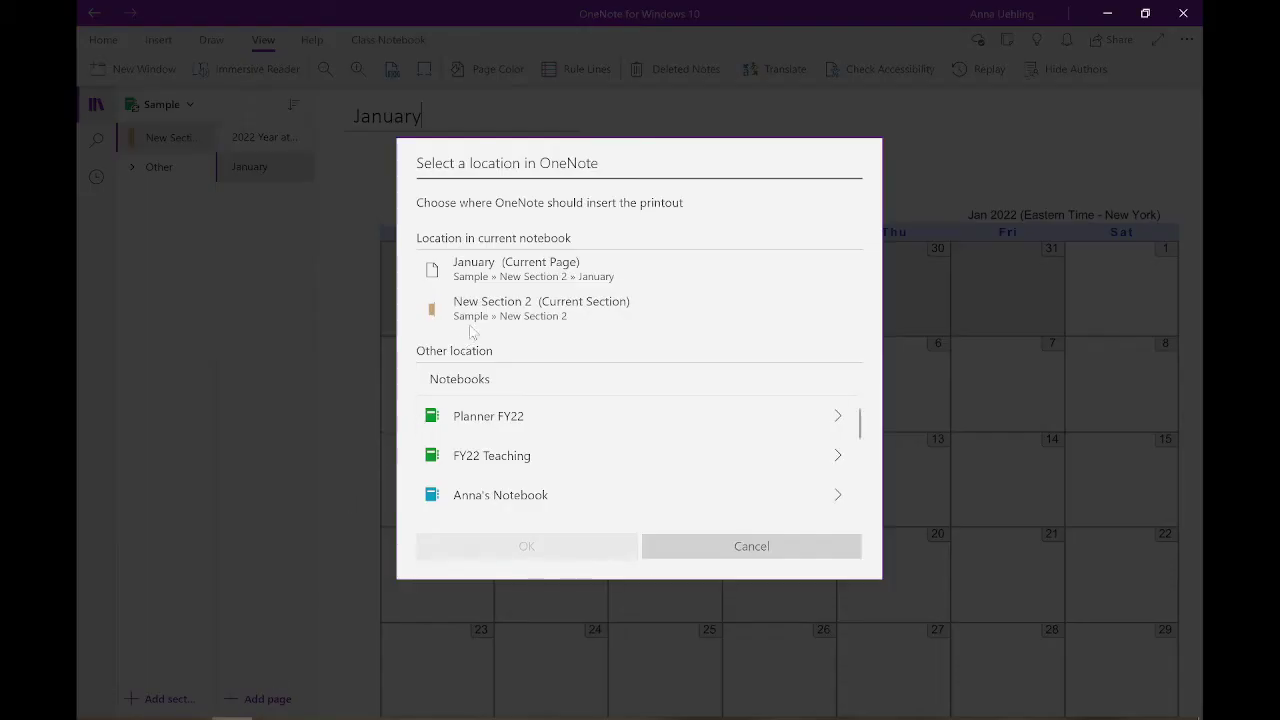
{"action": "left_click", "coordinate": [478, 310]}
{"action": "left_click", "coordinate": [530, 546]}
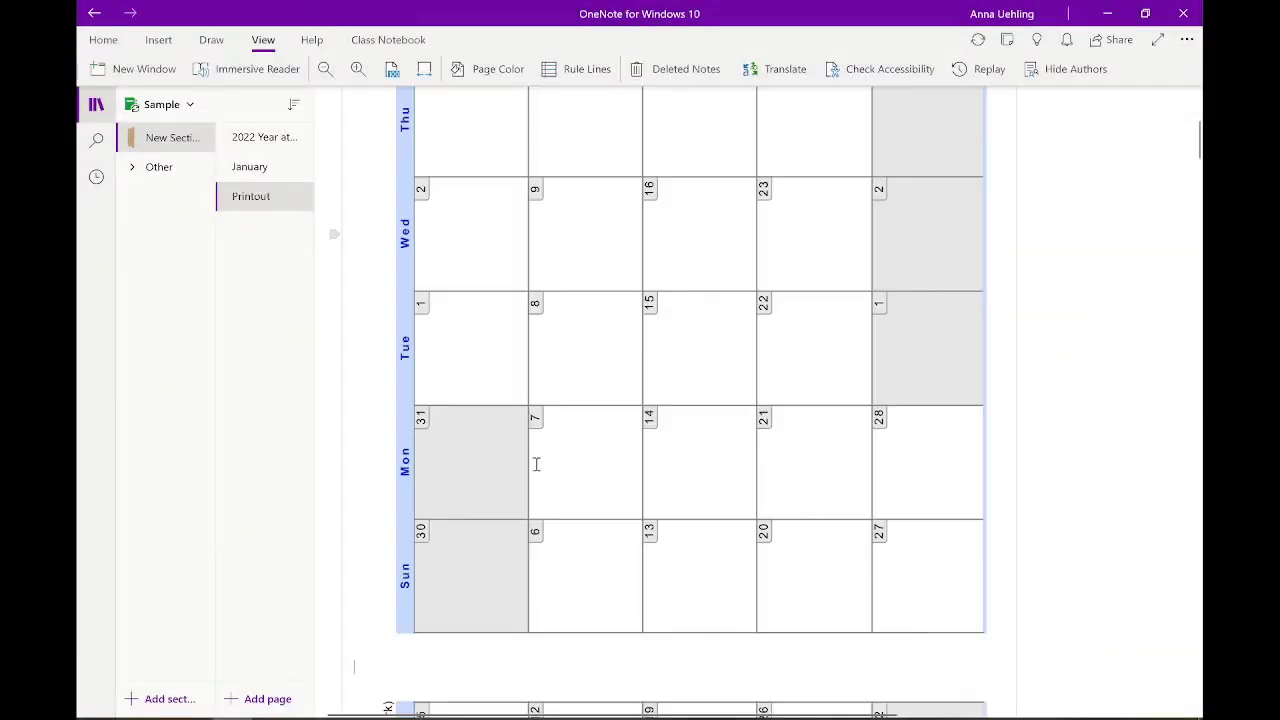
Scroll through the Printout page's monthly calendars and delete the selected picture.
{"action": "scroll", "coordinate": [509, 520], "scroll_direction": "up", "scroll_amount": 3}
{"action": "left_click", "coordinate": [557, 363]}
{"action": "scroll", "coordinate": [554, 389], "scroll_direction": "down", "scroll_amount": 9}
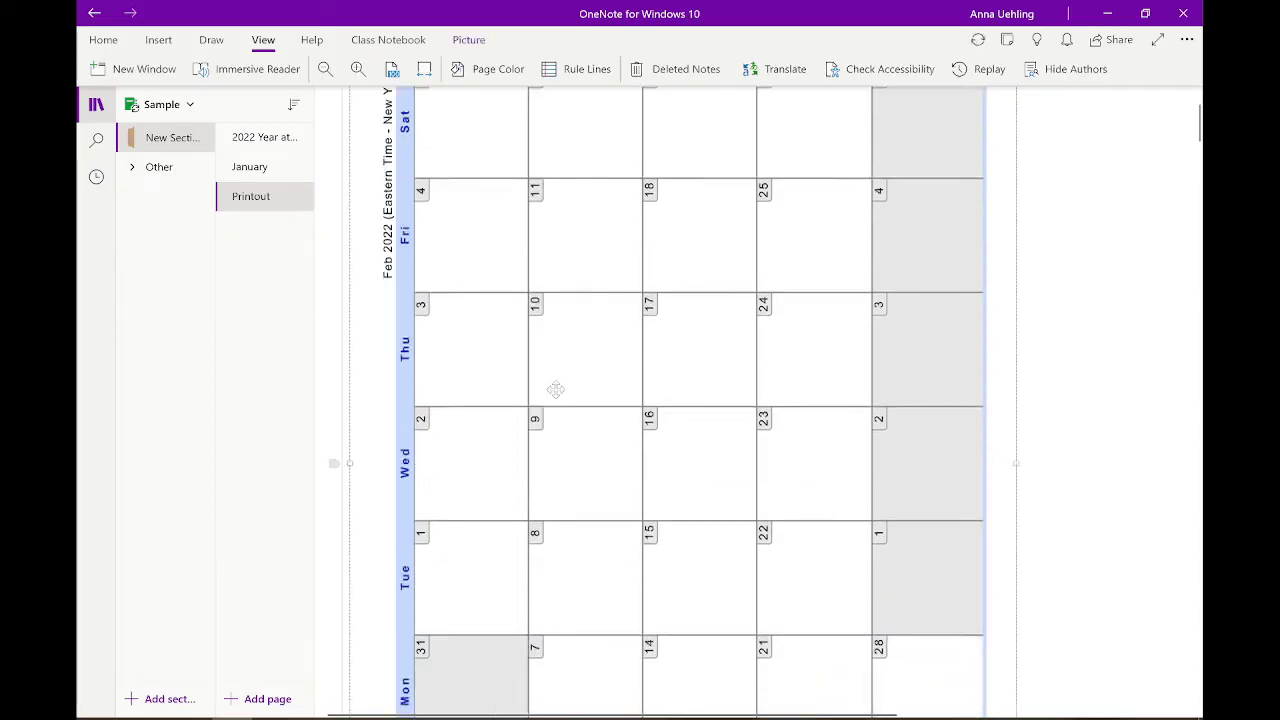
{"action": "scroll", "coordinate": [508, 411], "scroll_direction": "down", "scroll_amount": 10}
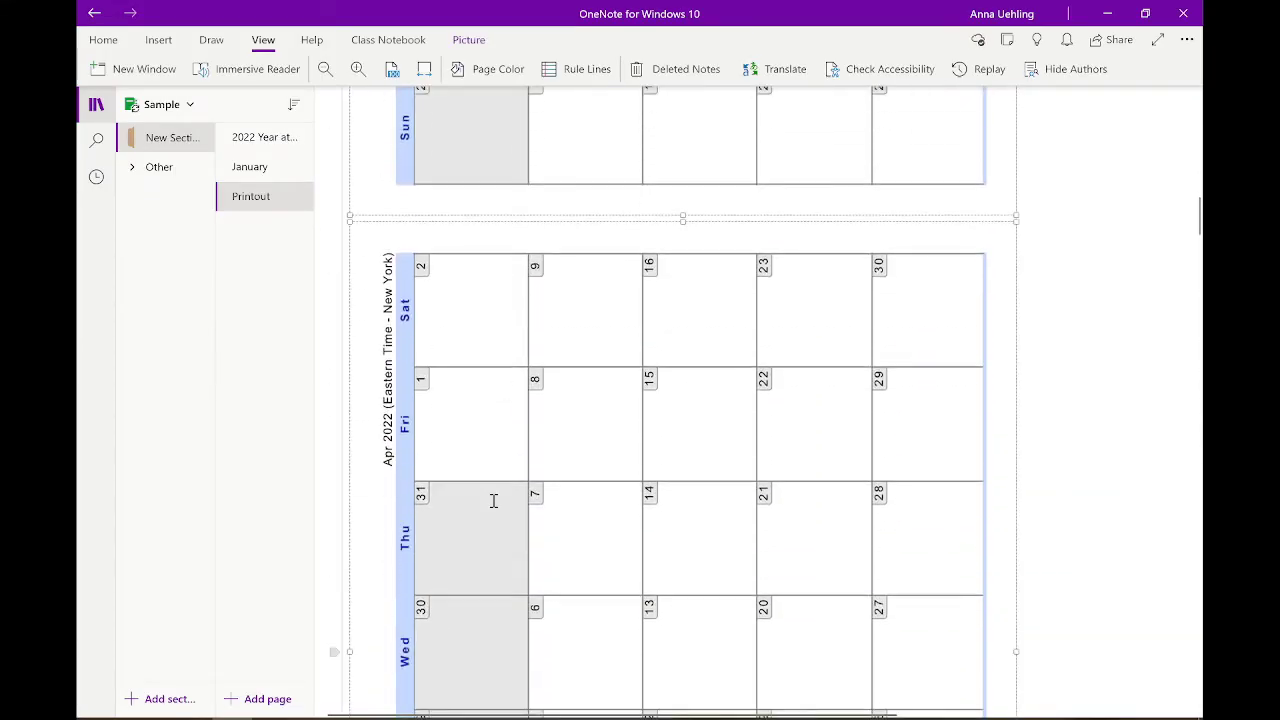
{"action": "scroll", "coordinate": [494, 494], "scroll_direction": "down", "scroll_amount": 20}
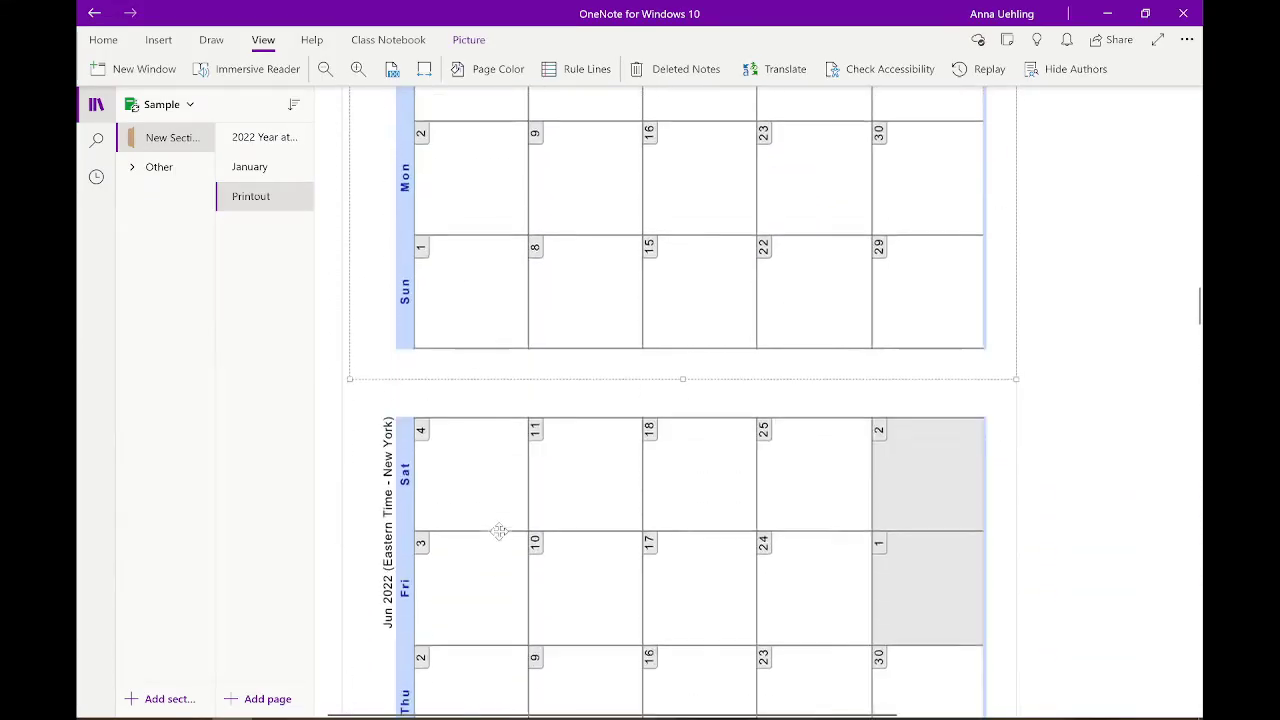
{"action": "scroll", "coordinate": [476, 597], "scroll_direction": "down", "scroll_amount": 20}
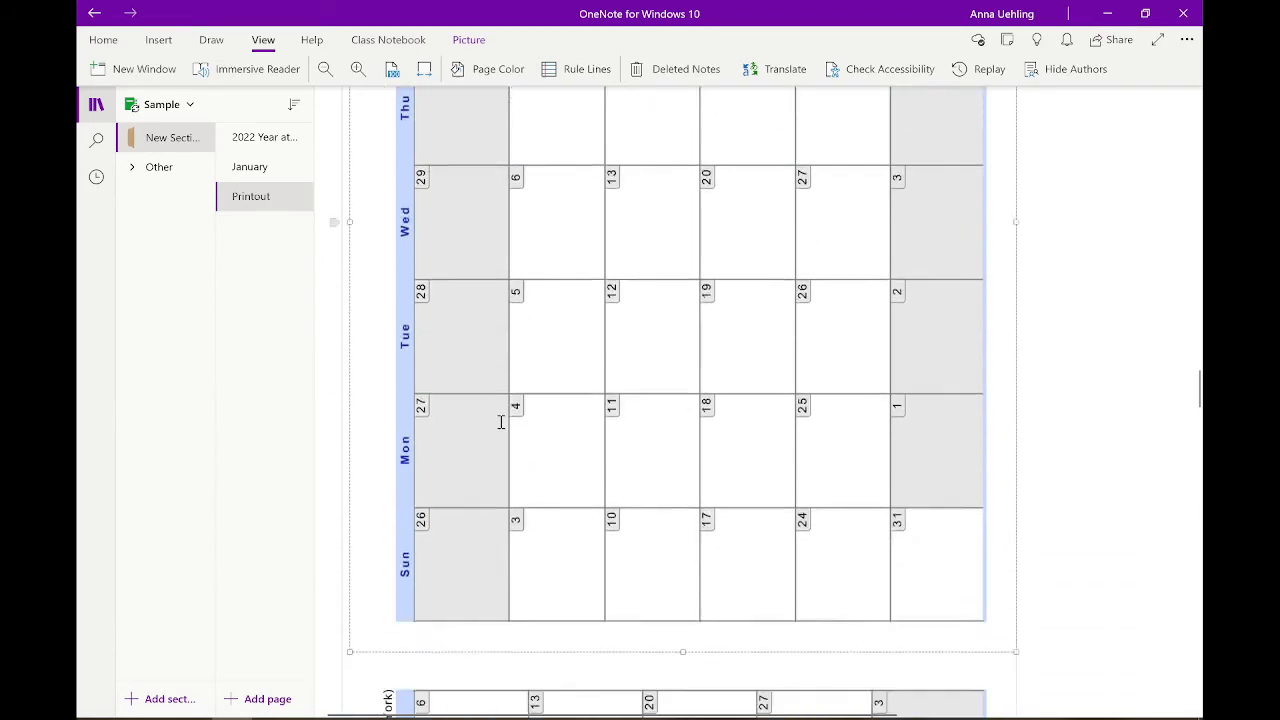
{"action": "scroll", "coordinate": [500, 420], "scroll_direction": "down", "scroll_amount": 20}
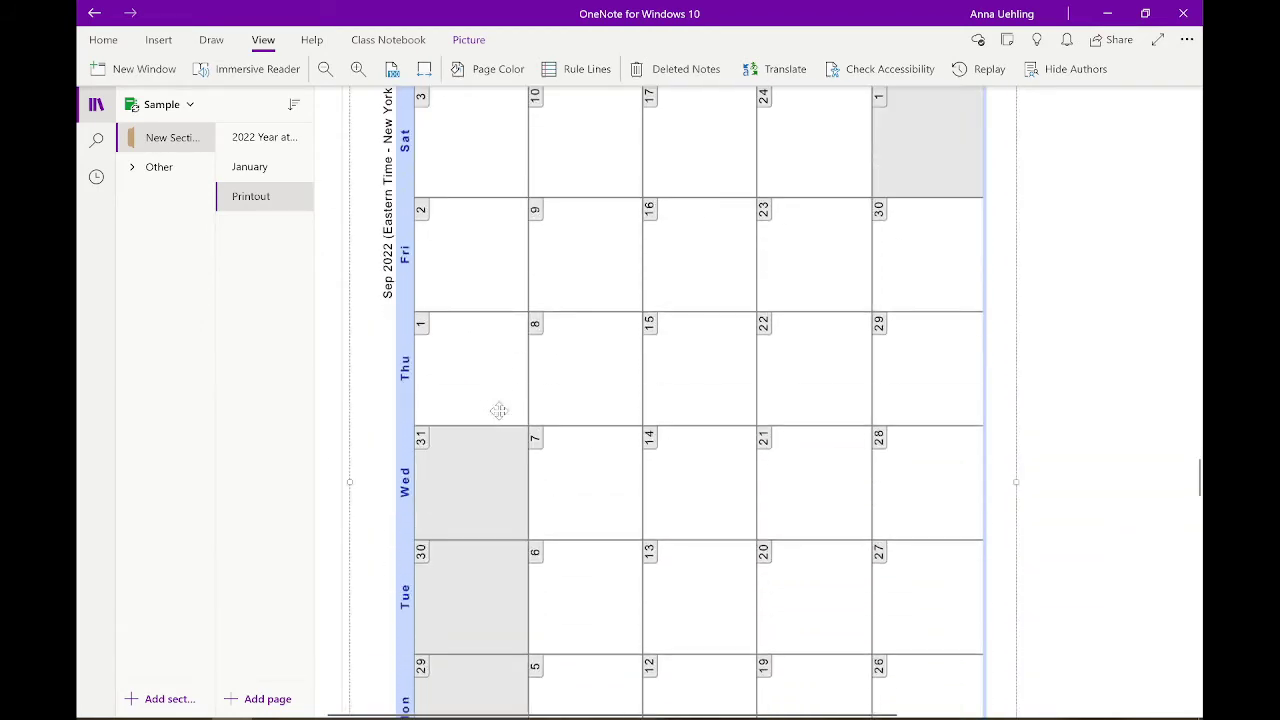
{"action": "scroll", "coordinate": [498, 410], "scroll_direction": "down", "scroll_amount": 20}
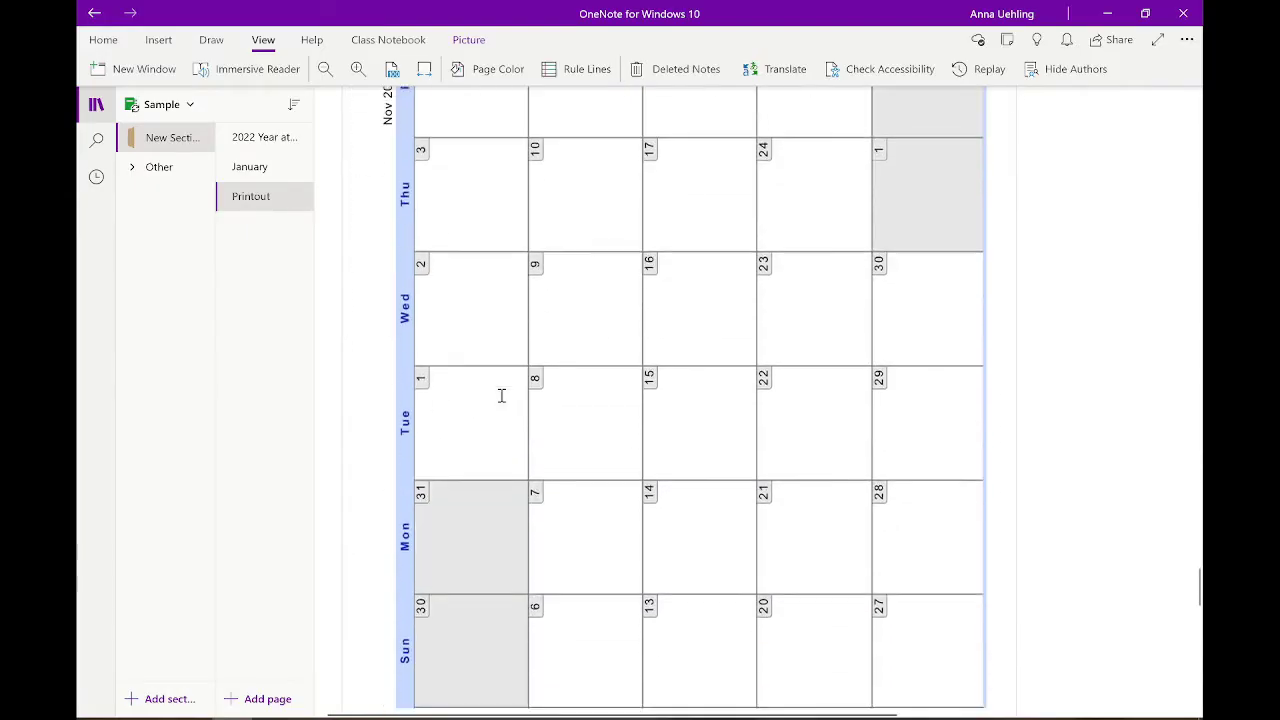
{"action": "scroll", "coordinate": [502, 395], "scroll_direction": "down", "scroll_amount": 15}
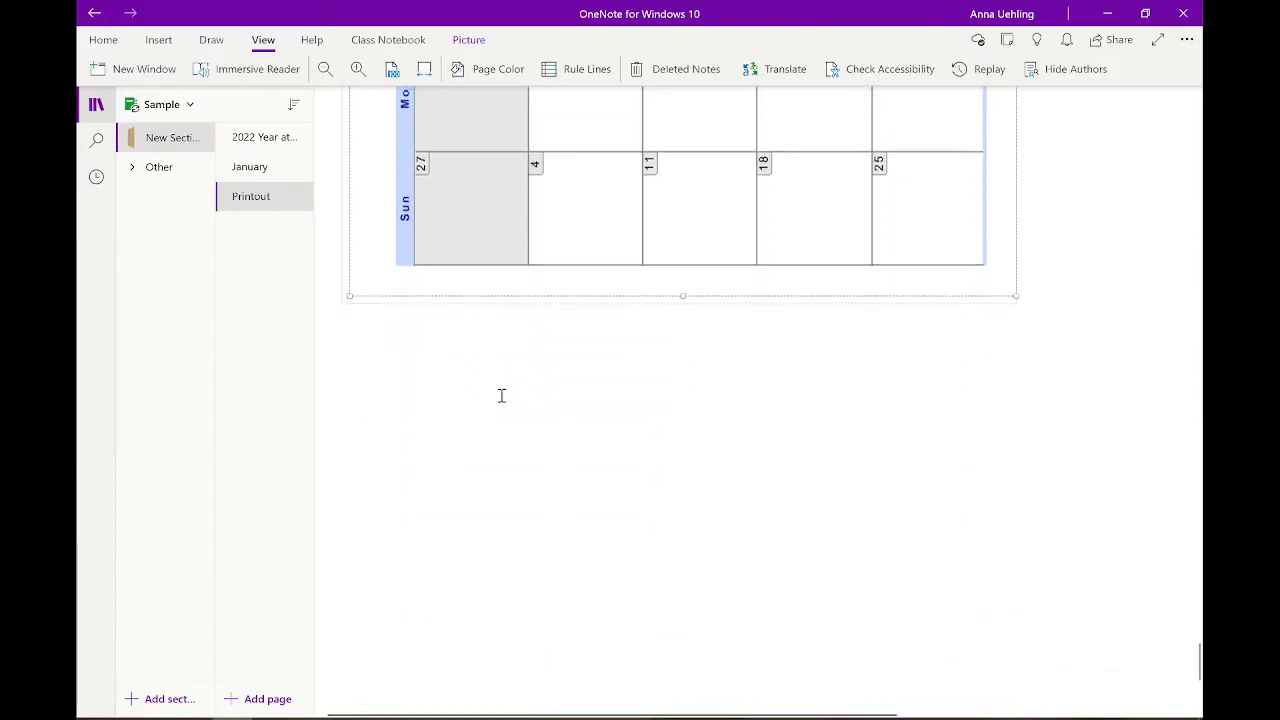
{"action": "right_click", "coordinate": [438, 134]}
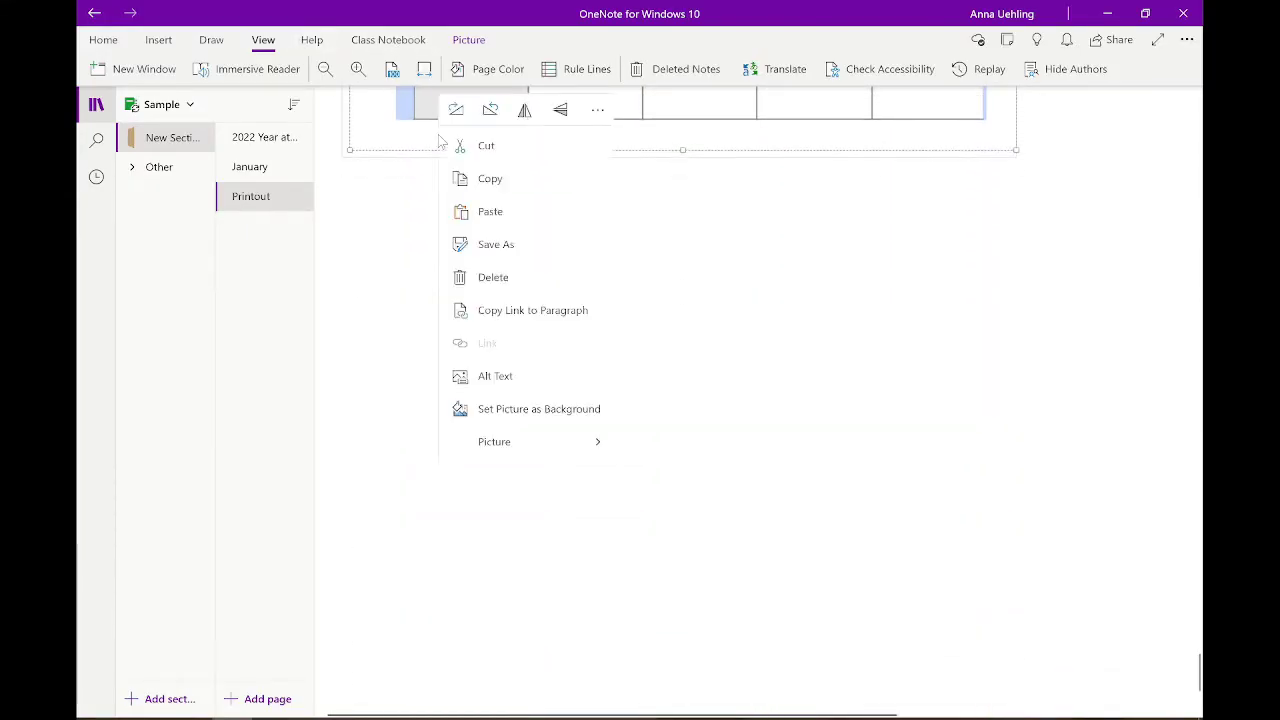
{"action": "key", "text": "Escape"}
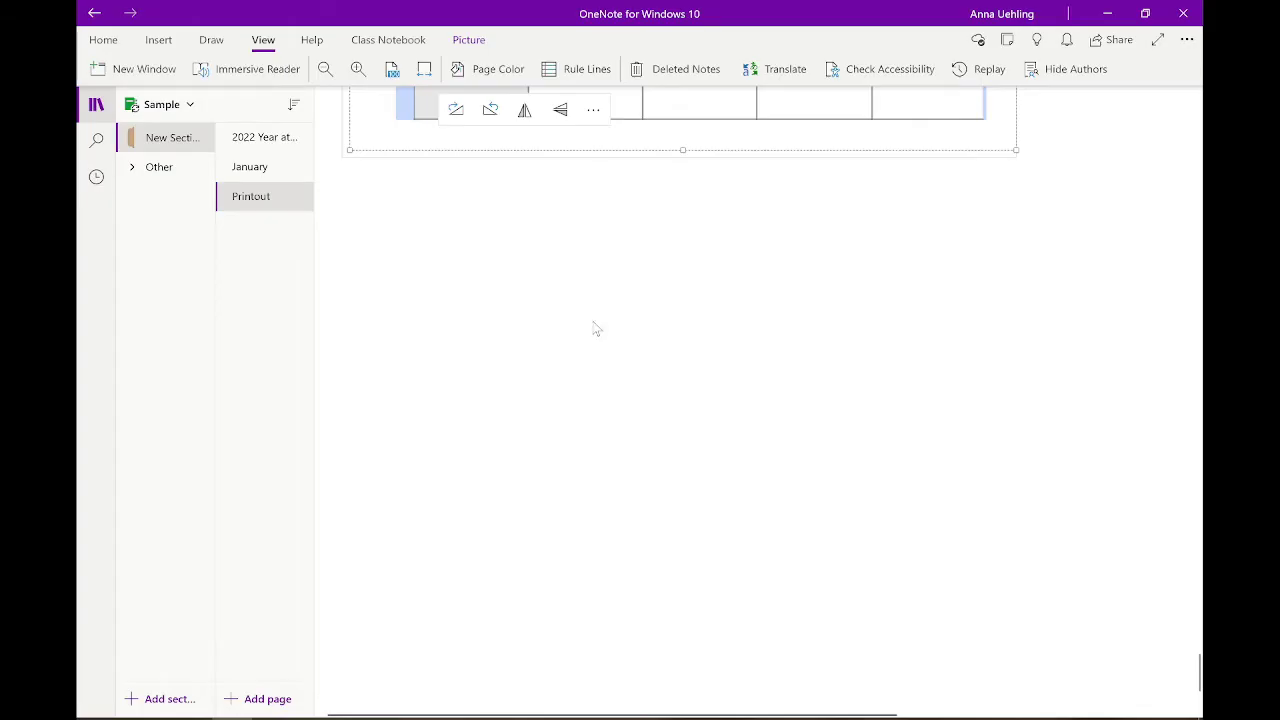
{"action": "key", "text": "Delete"}
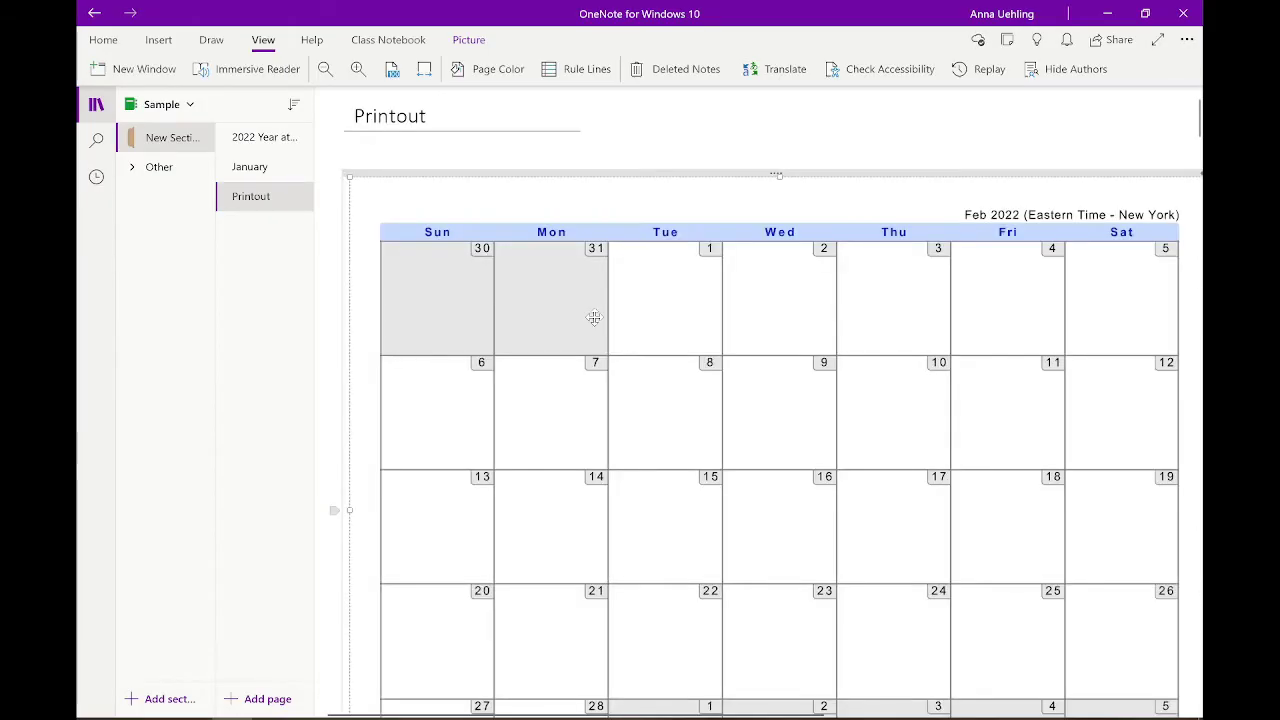
{"action": "left_click", "coordinate": [289, 206]}
Add eleven blank untitled pages beneath the Printout page.
{"action": "left_click", "coordinate": [265, 700]}
{"action": "left_click", "coordinate": [265, 700]}
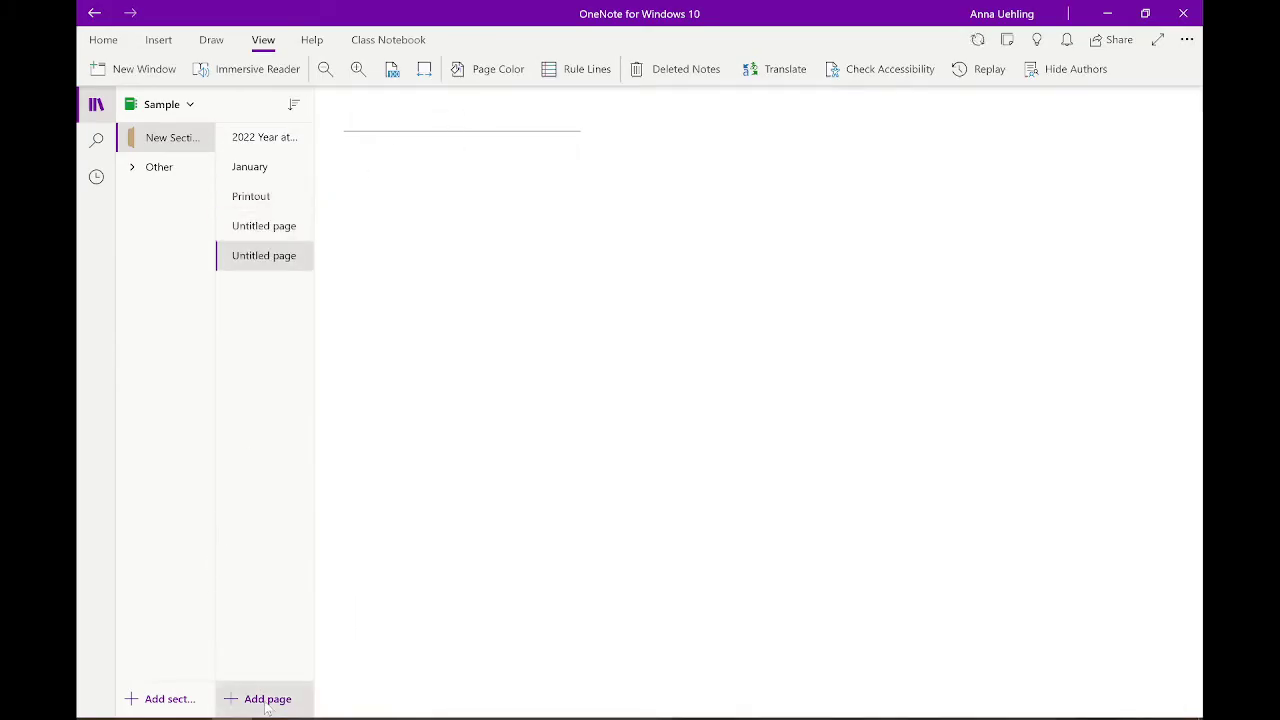
{"action": "left_click", "coordinate": [266, 700]}
{"action": "left_click", "coordinate": [266, 700]}
{"action": "left_click", "coordinate": [266, 700]}
{"action": "left_click", "coordinate": [267, 700]}
{"action": "left_click", "coordinate": [267, 700]}
{"action": "left_click", "coordinate": [267, 700]}
{"action": "left_click", "coordinate": [267, 700]}
{"action": "left_click", "coordinate": [267, 700]}
{"action": "left_click", "coordinate": [255, 197]}
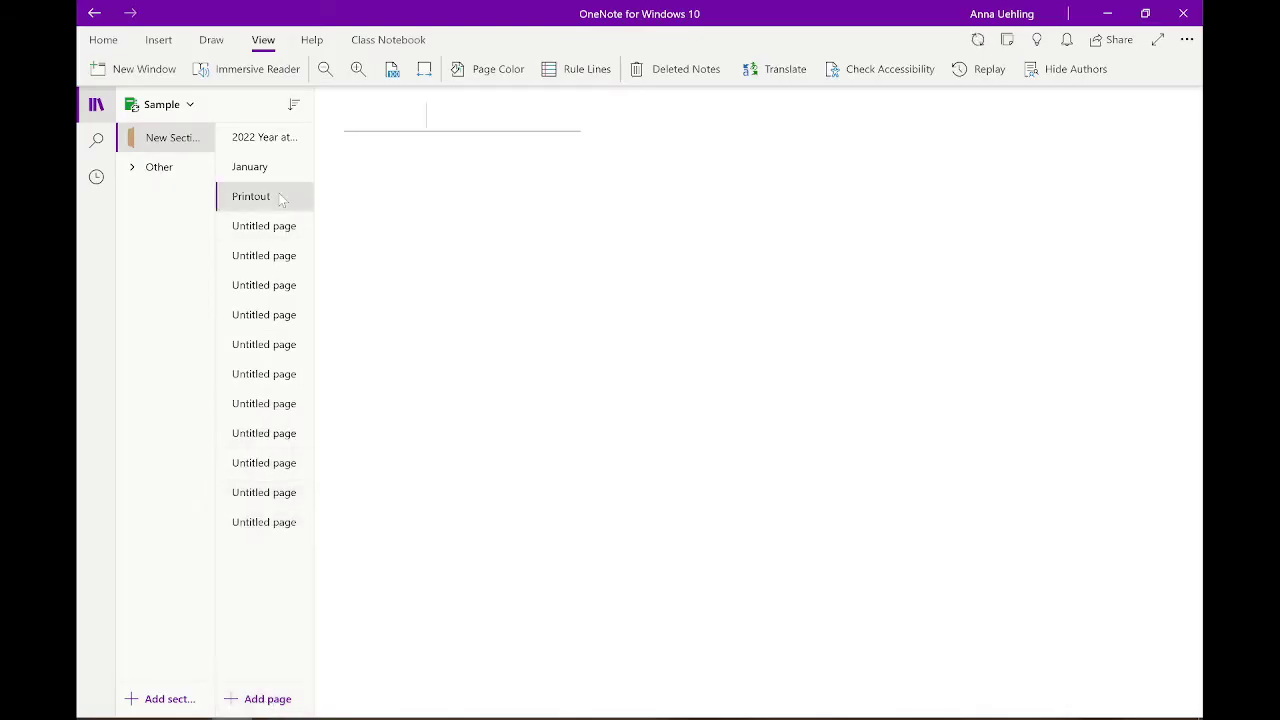
{"action": "left_click", "coordinate": [289, 229]}
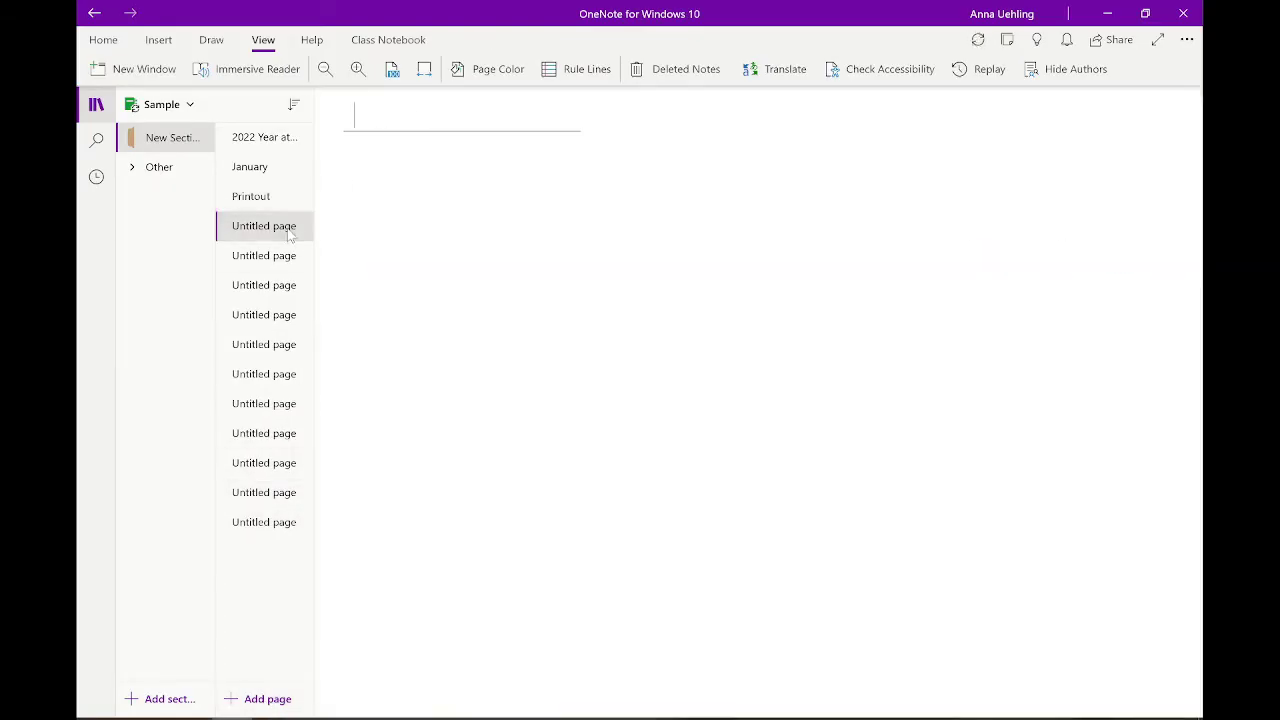
Bring month calendars onto the untitled pages, titling them February and April.
{"action": "left_click", "coordinate": [262, 197]}
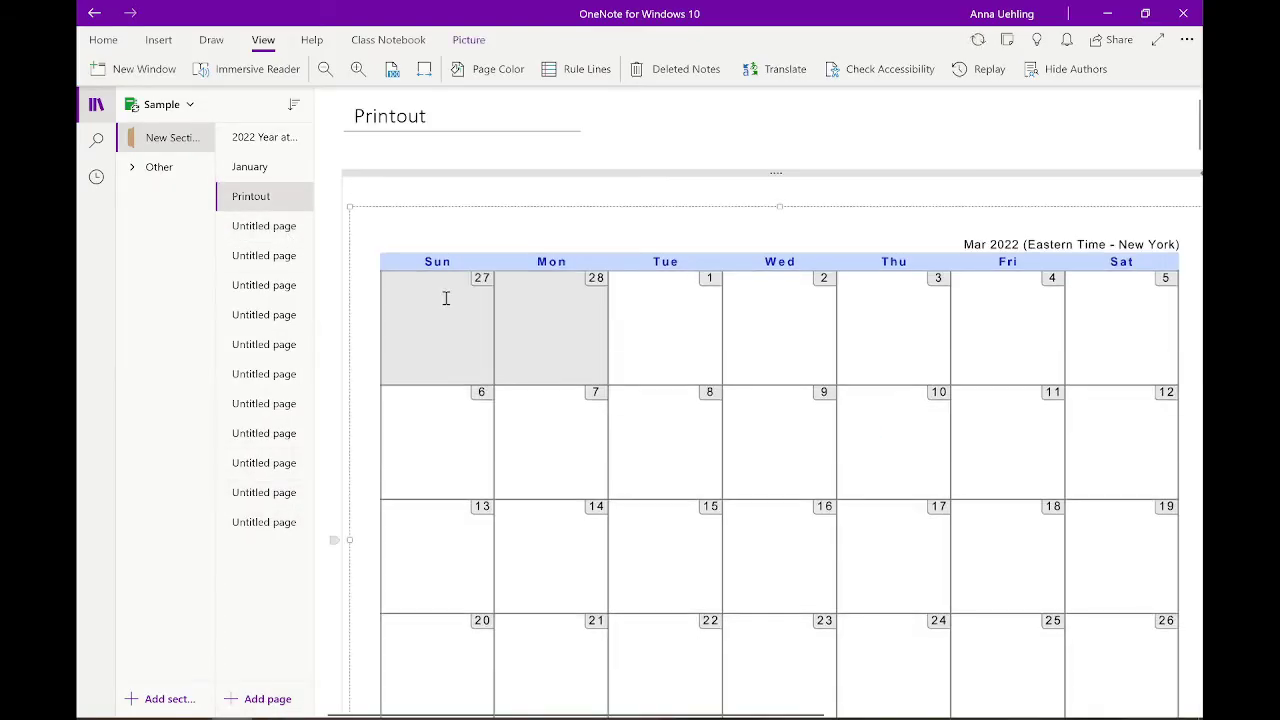
{"action": "left_click", "coordinate": [264, 255]}
{"action": "left_click", "coordinate": [262, 198]}
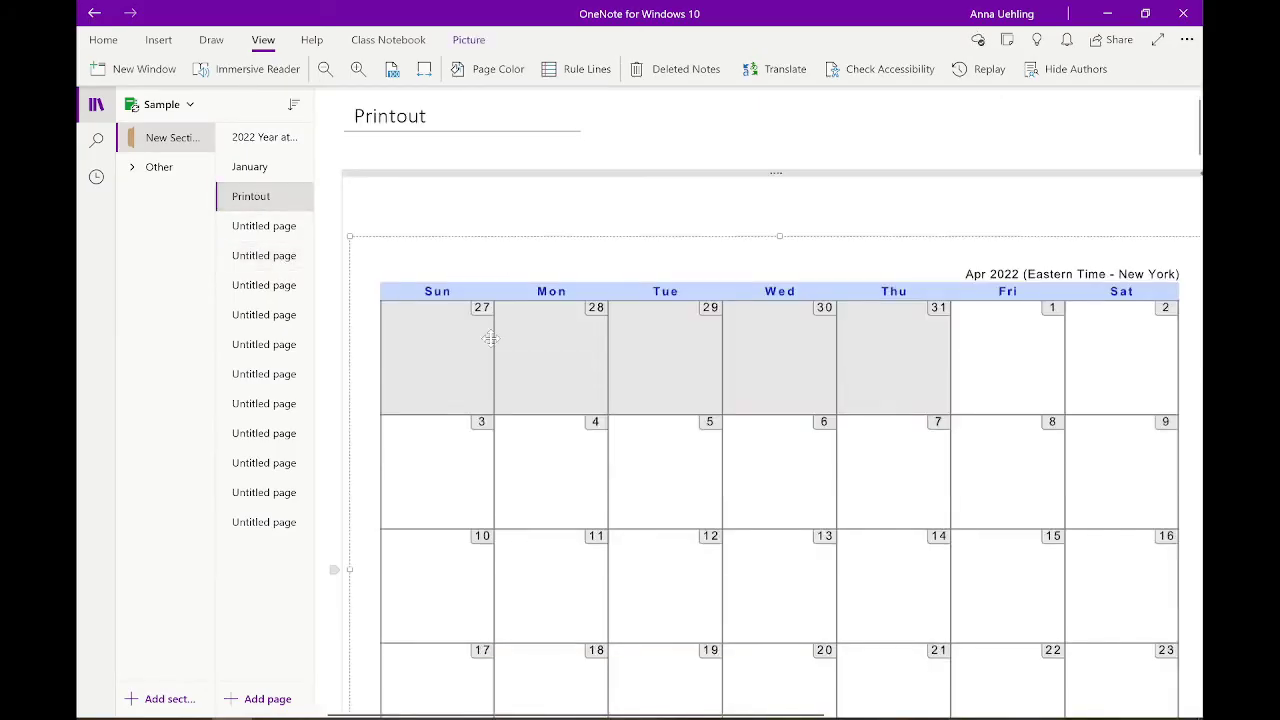
{"action": "left_click", "coordinate": [264, 314]}
{"action": "left_click", "coordinate": [283, 286]}
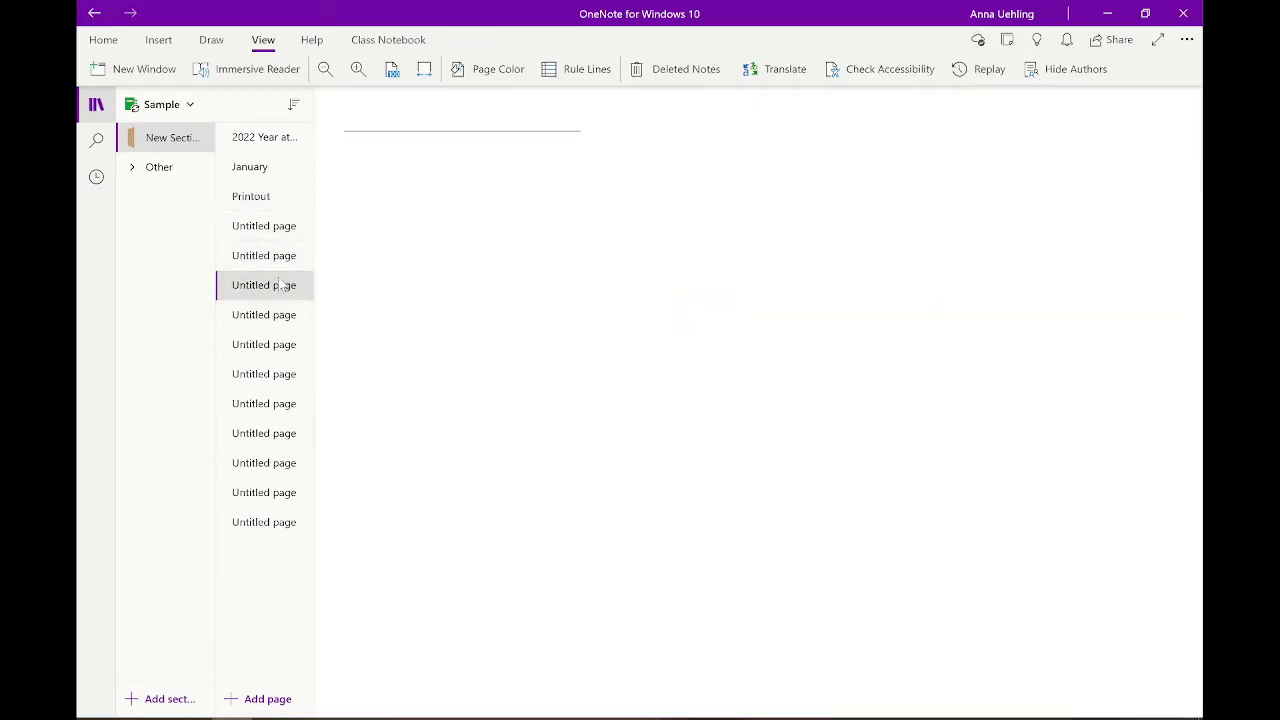
{"action": "left_click", "coordinate": [290, 226]}
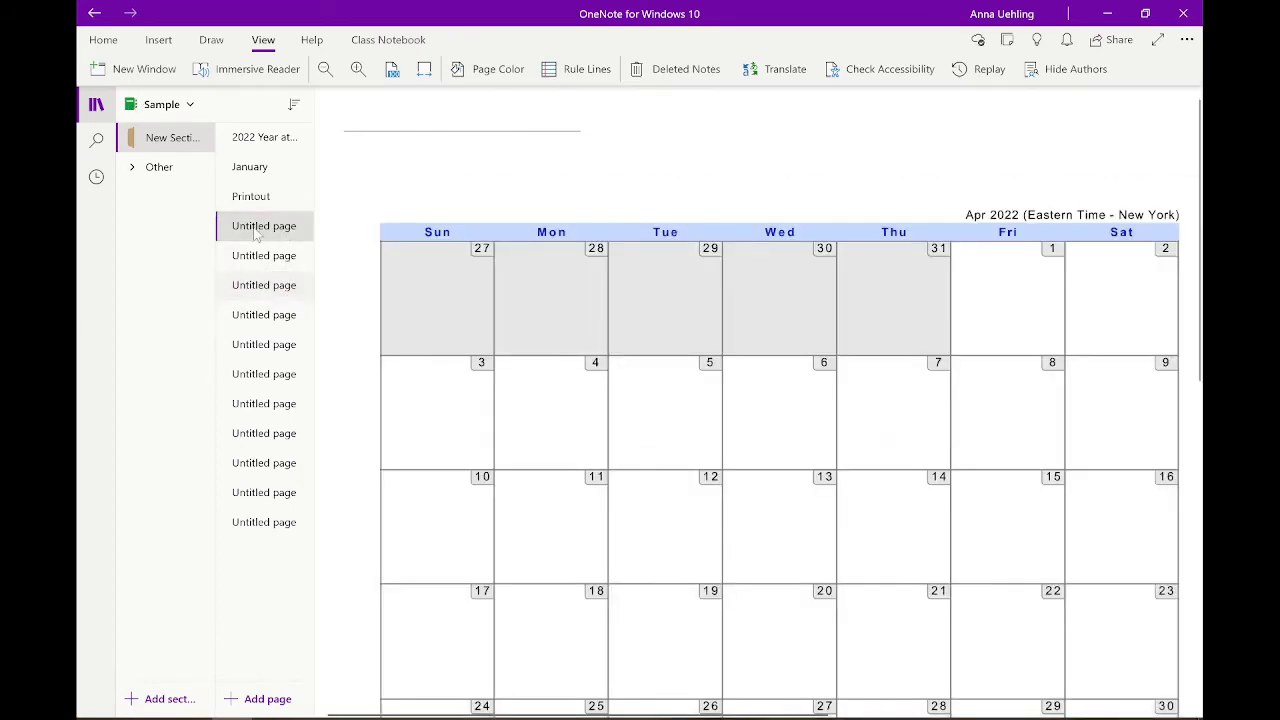
{"action": "type", "text": "February"}
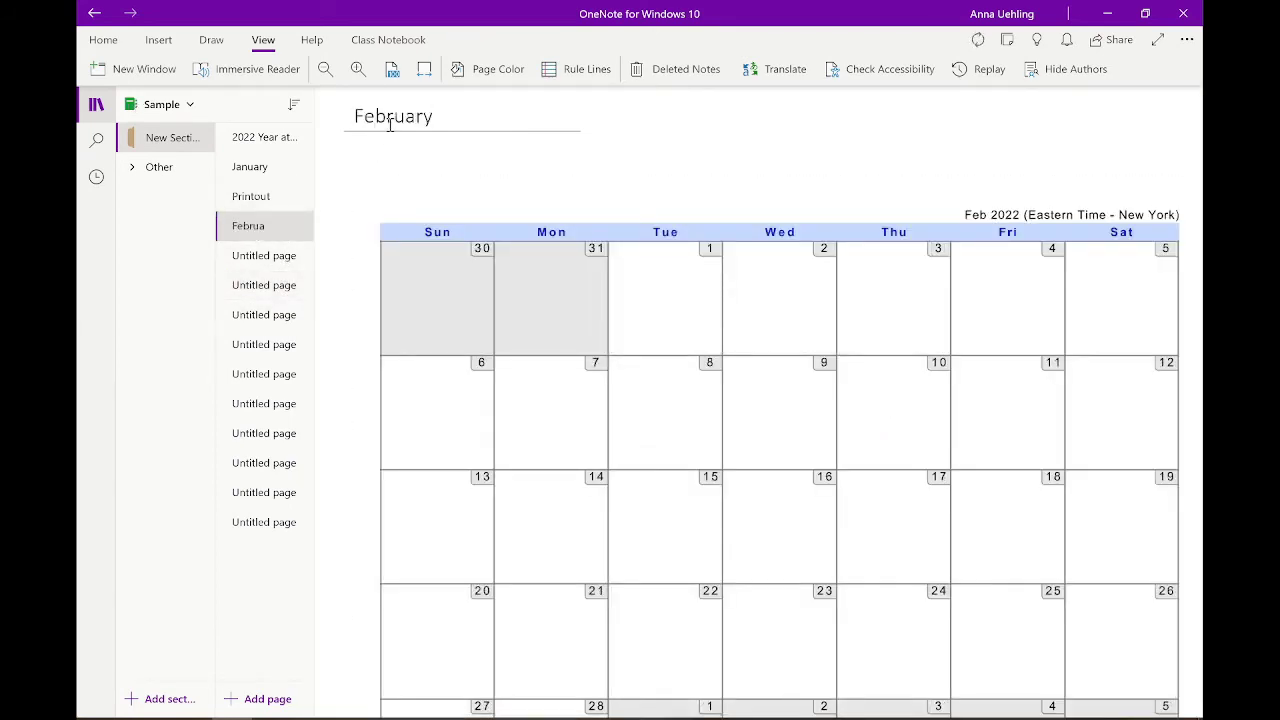
{"action": "key", "text": "ctrl+Page_Down"}
{"action": "key", "text": "ctrl+Page_Down"}
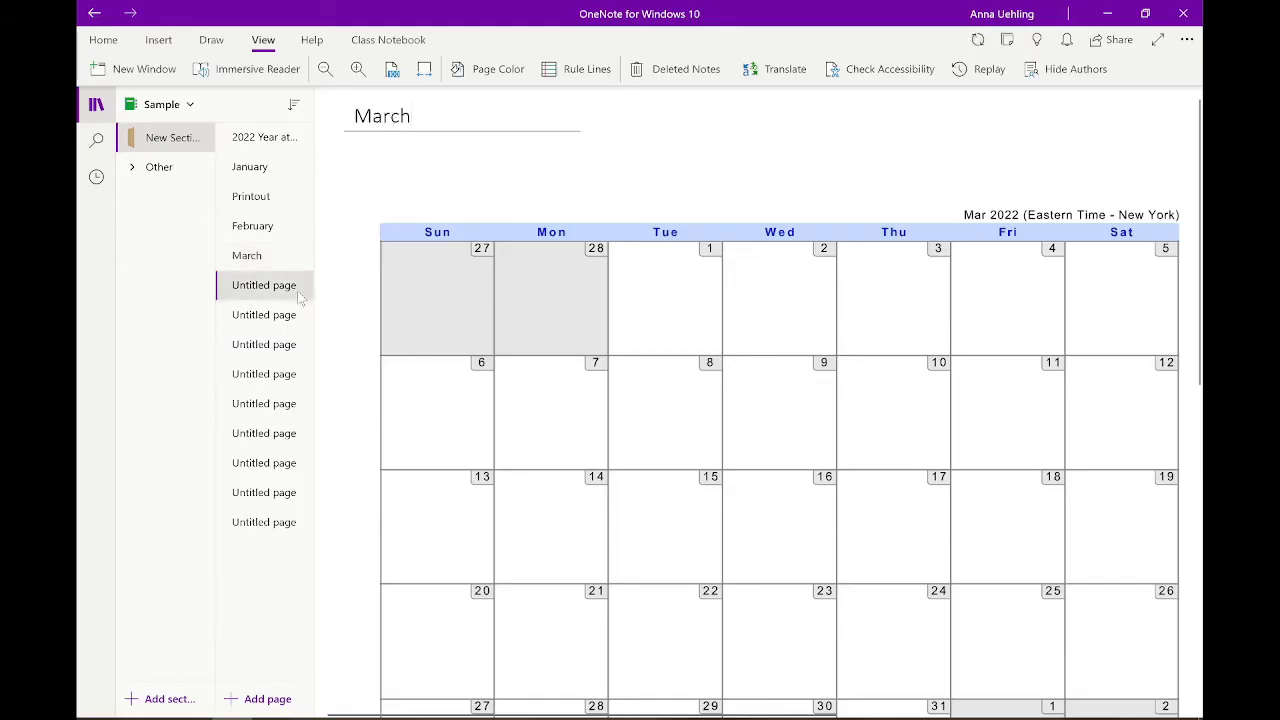
{"action": "type", "text": "April"}
{"action": "key", "text": "ctrl+Page_Down"}
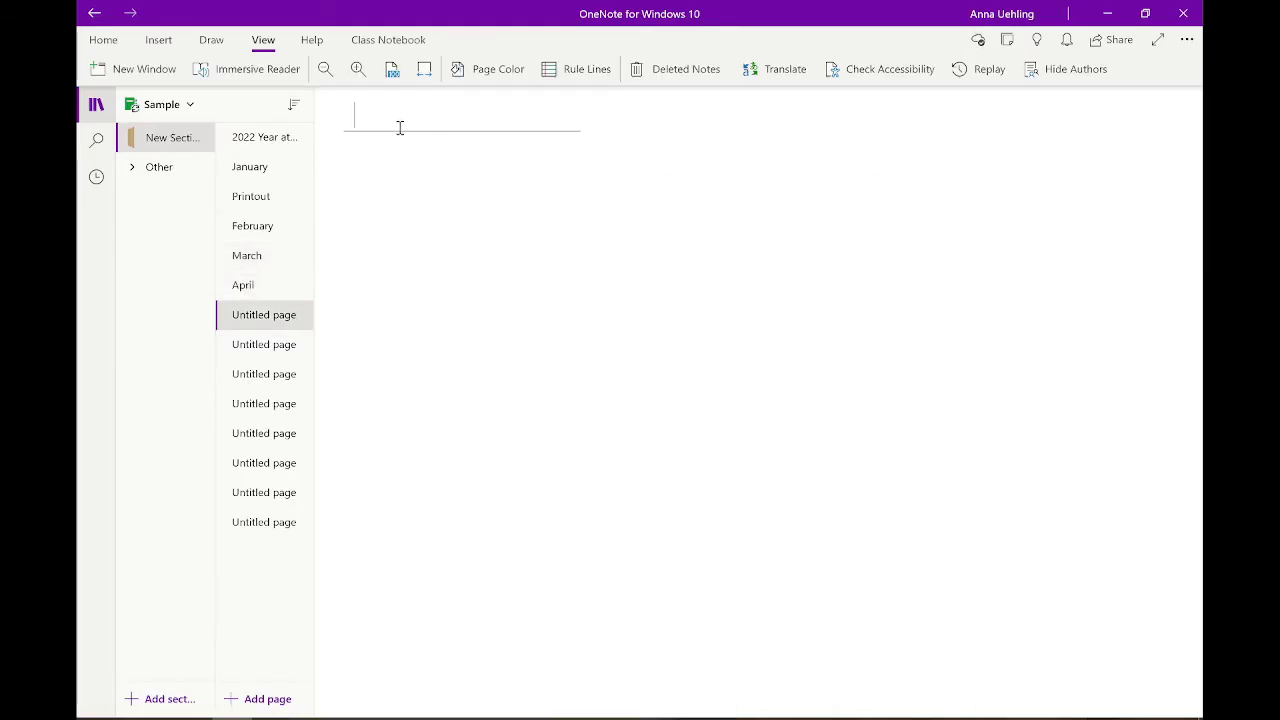
Drag the Printout page below May and paste the May 2022 calendar onto the May page.
{"action": "left_click_drag", "start_coordinate": [251, 196], "coordinate": [300, 313]}
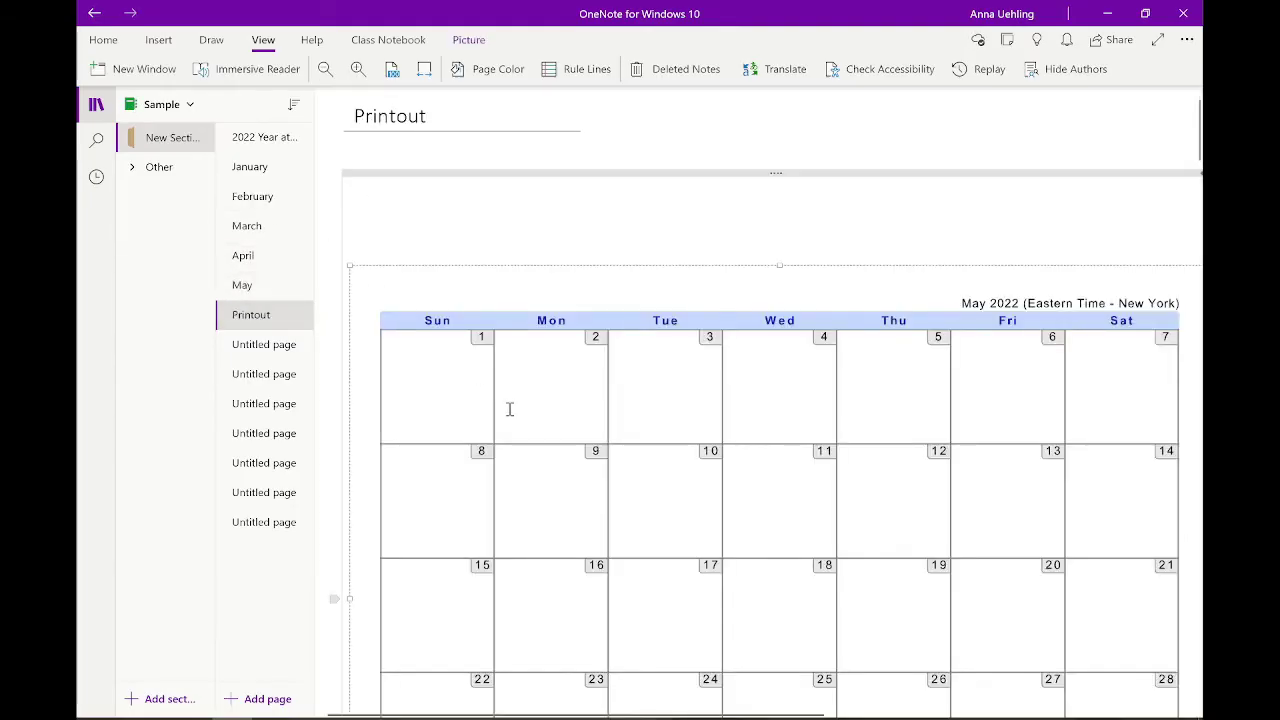
{"action": "left_click", "coordinate": [285, 285]}
{"action": "left_click", "coordinate": [380, 189]}
{"action": "key", "text": "ctrl+v"}
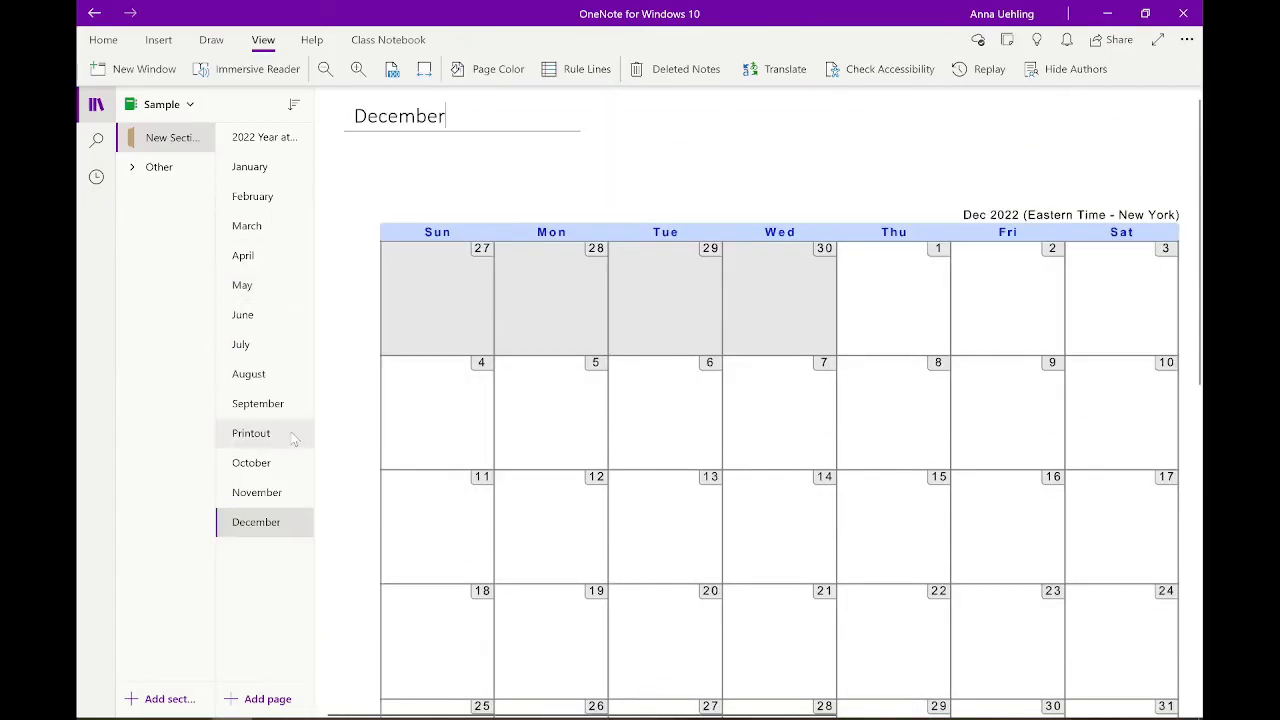
{"action": "right_click", "coordinate": [295, 434]}
Cut the Printout page; set the December, November, October and September calendars as page backgrounds.
{"action": "left_click", "coordinate": [428, 151]}
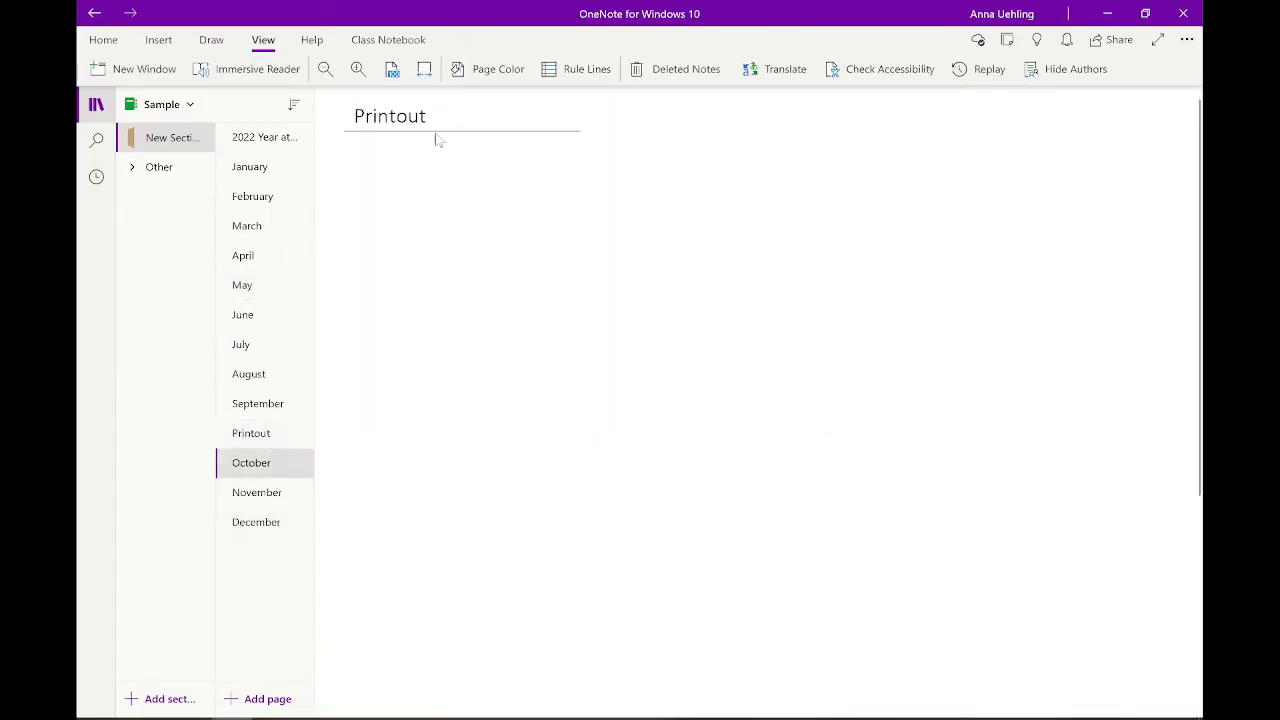
{"action": "right_click", "coordinate": [565, 390]}
{"action": "left_click", "coordinate": [334, 477]}
{"action": "left_click", "coordinate": [257, 463]}
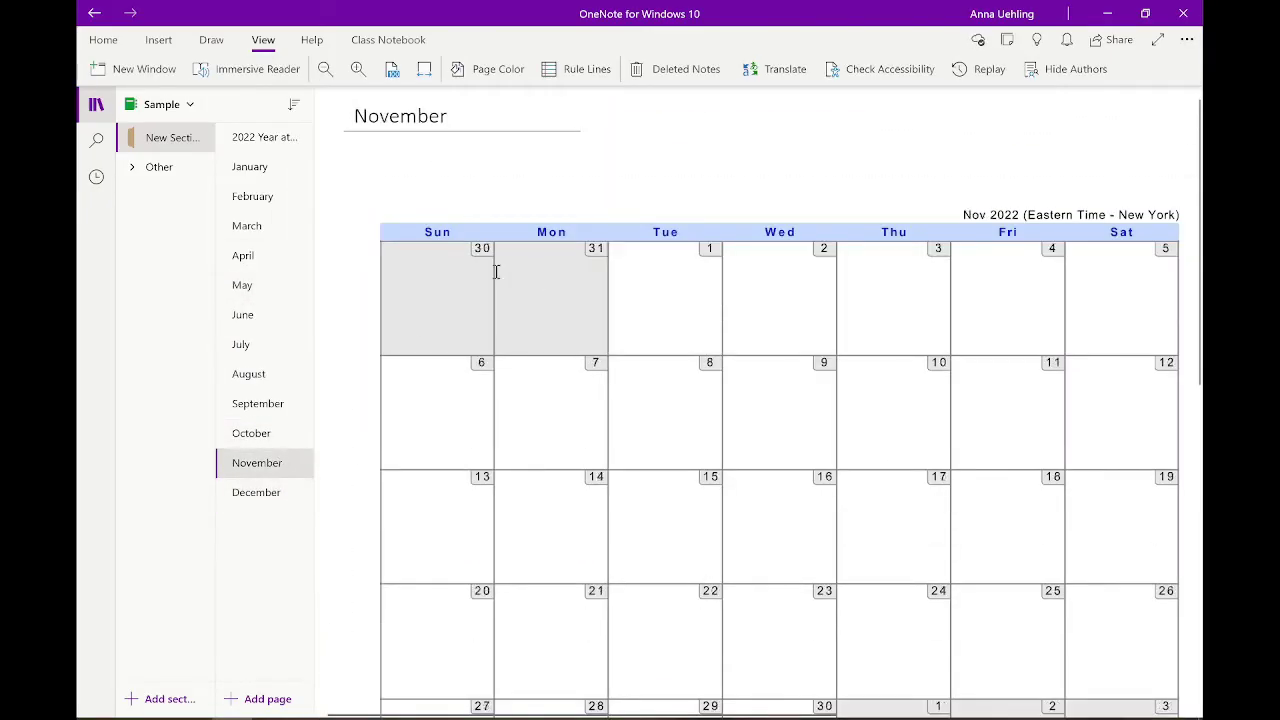
{"action": "right_click", "coordinate": [565, 390]}
{"action": "left_click", "coordinate": [580, 545]}
{"action": "left_click", "coordinate": [251, 433]}
{"action": "right_click", "coordinate": [540, 400]}
{"action": "left_click", "coordinate": [560, 580]}
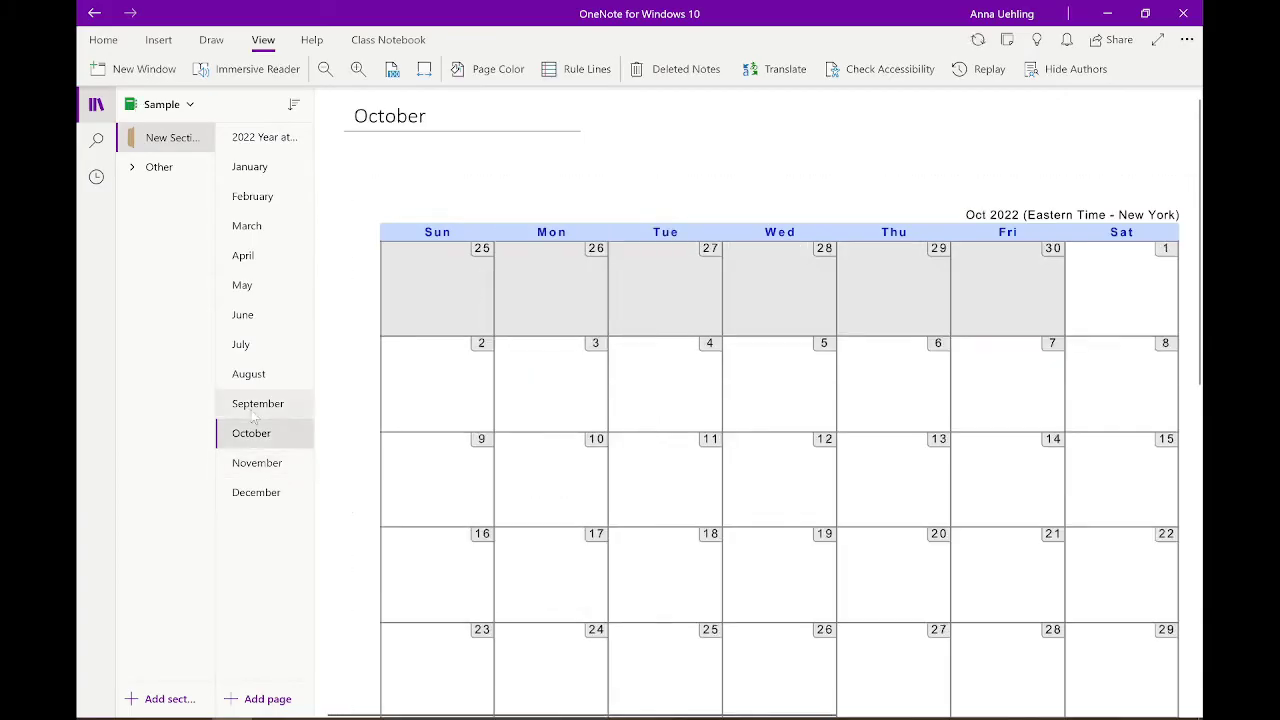
{"action": "left_click", "coordinate": [258, 403]}
{"action": "right_click", "coordinate": [558, 272]}
{"action": "left_click", "coordinate": [620, 543]}
Set the August, July, June and May calendars as their page backgrounds.
{"action": "left_click", "coordinate": [289, 374]}
{"action": "right_click", "coordinate": [532, 272]}
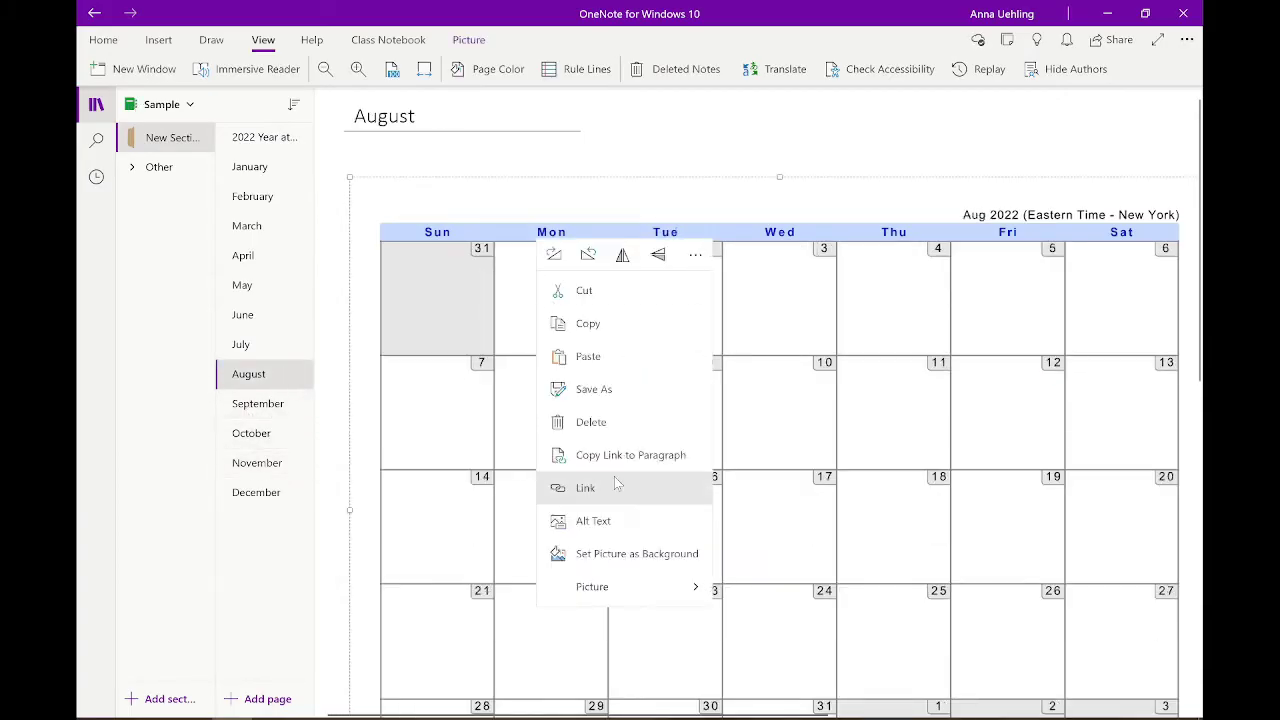
{"action": "left_click", "coordinate": [600, 549]}
{"action": "left_click", "coordinate": [240, 344]}
{"action": "right_click", "coordinate": [543, 272]}
{"action": "left_click", "coordinate": [620, 580]}
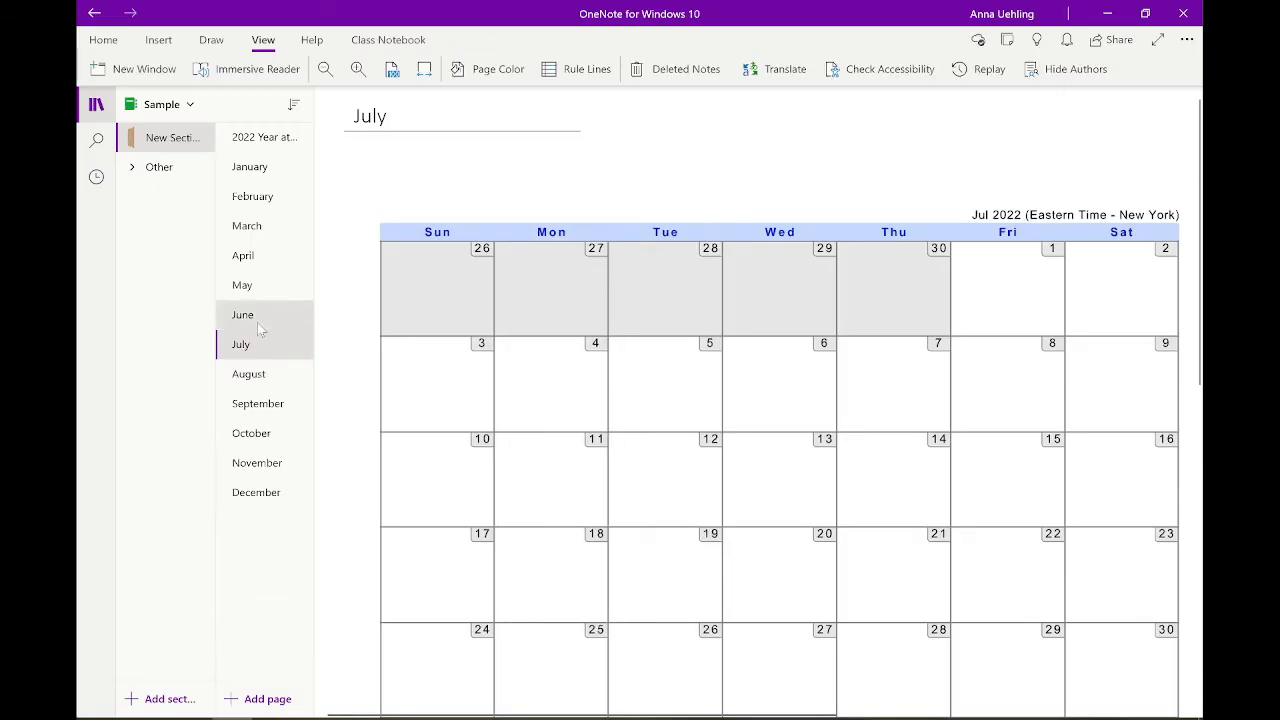
{"action": "left_click", "coordinate": [242, 314]}
{"action": "right_click", "coordinate": [540, 270]}
{"action": "left_click", "coordinate": [620, 580]}
{"action": "left_click", "coordinate": [242, 285]}
{"action": "right_click", "coordinate": [563, 290]}
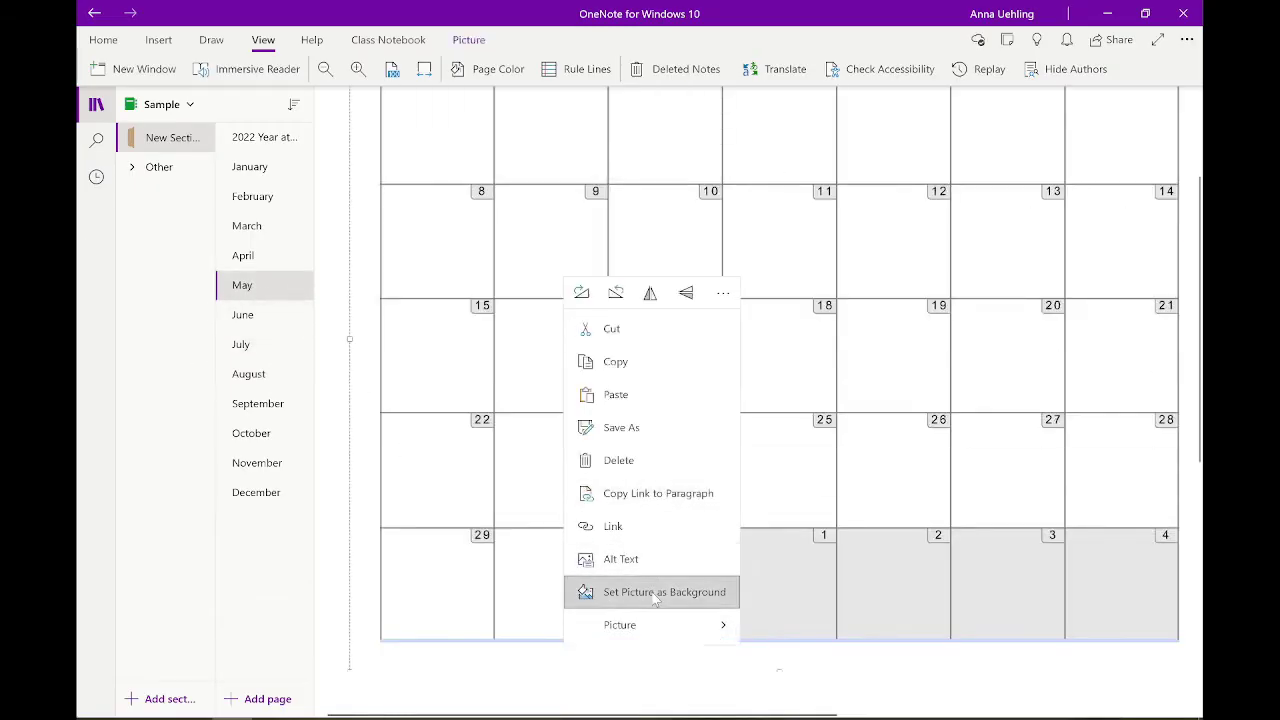
{"action": "left_click", "coordinate": [650, 591]}
Set the April, March and February calendars as page backgrounds, ending on January.
{"action": "left_click", "coordinate": [243, 255]}
{"action": "right_click", "coordinate": [486, 261]}
{"action": "left_click", "coordinate": [560, 528]}
{"action": "left_click", "coordinate": [246, 225]}
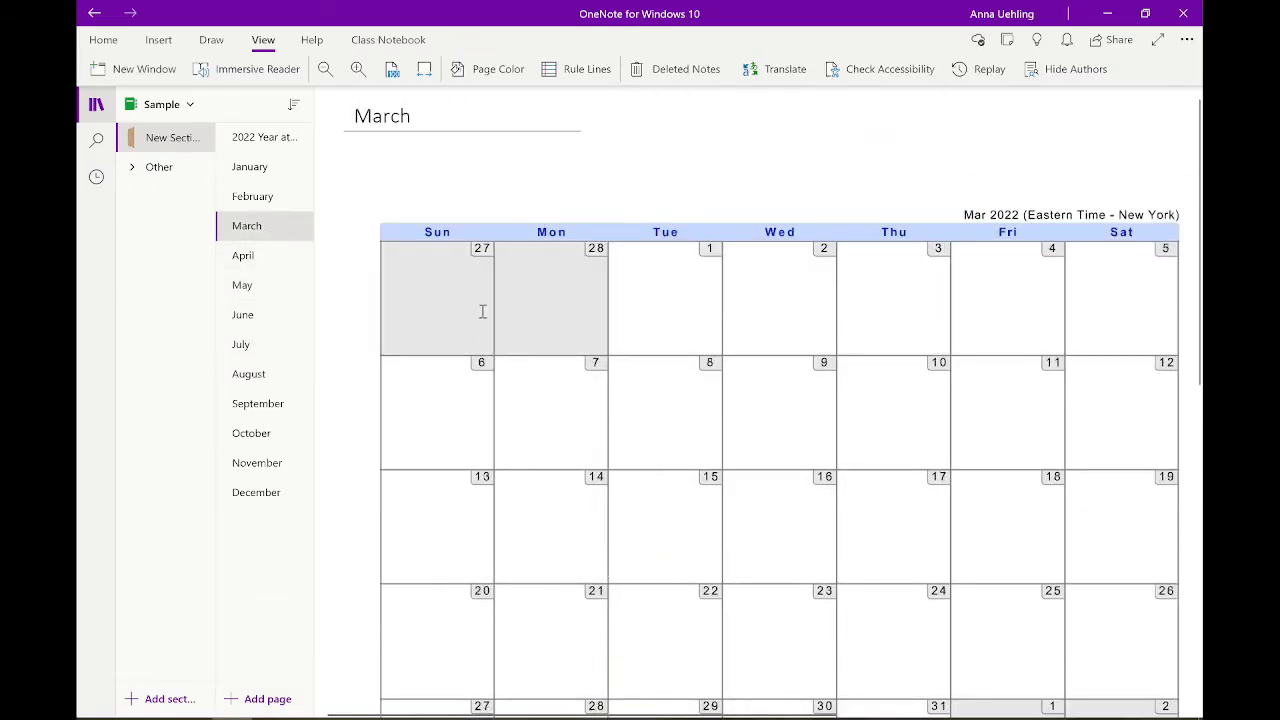
{"action": "right_click", "coordinate": [483, 309]}
{"action": "left_click", "coordinate": [565, 593]}
{"action": "left_click", "coordinate": [252, 196]}
{"action": "right_click", "coordinate": [488, 242]}
{"action": "left_click", "coordinate": [580, 555]}
{"action": "left_click", "coordinate": [249, 166]}
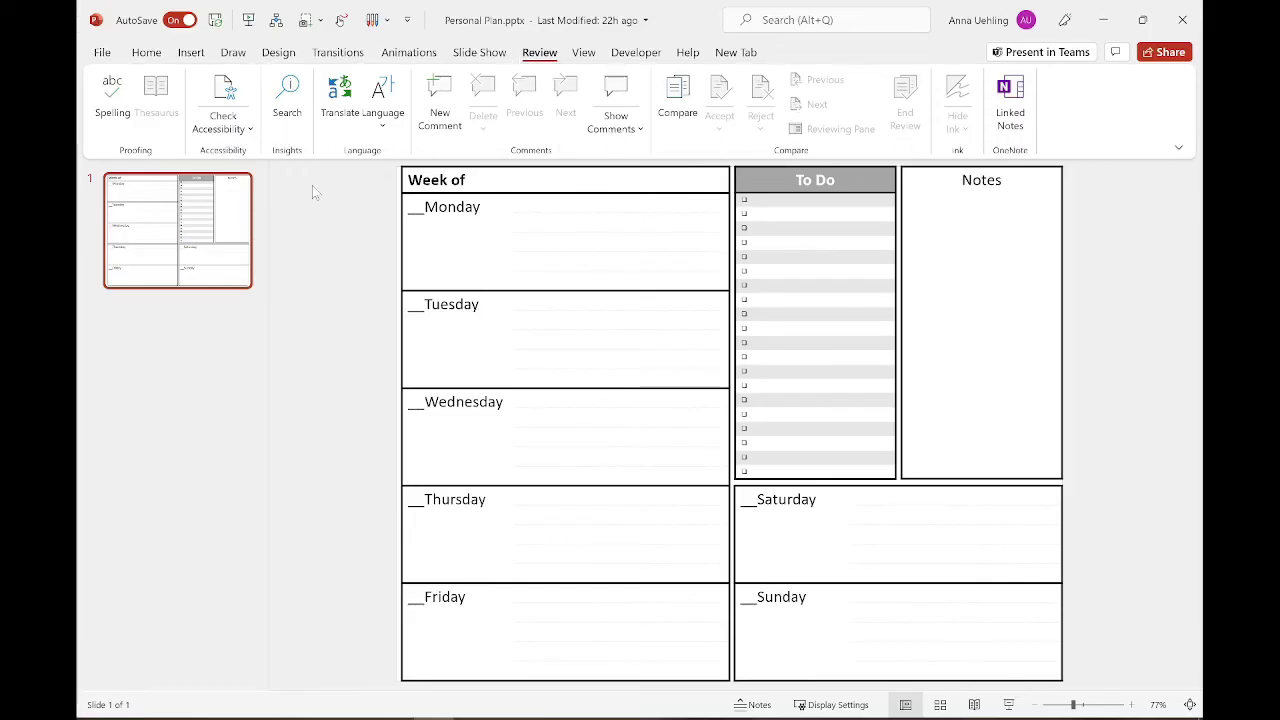
Export the weekly planner slide via Create PDF/XPS as Personal Plan.pdf on the Desktop.
{"action": "left_click", "coordinate": [111, 55]}
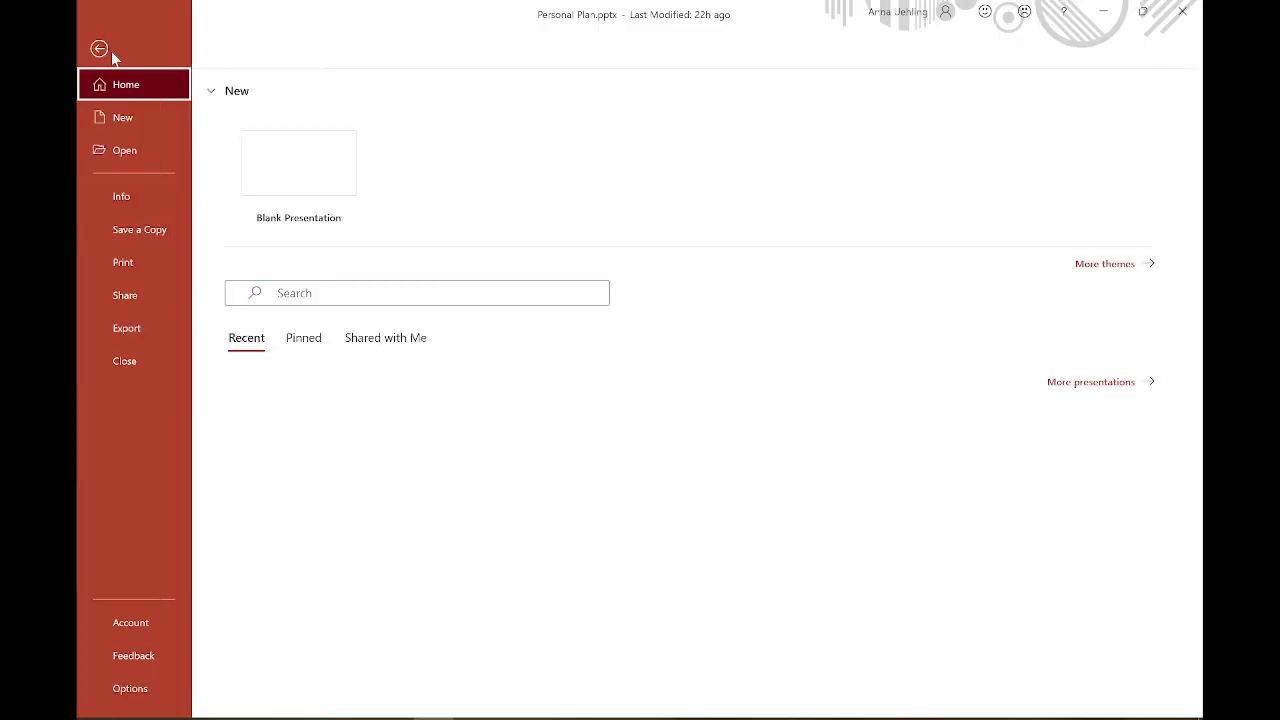
{"action": "left_click", "coordinate": [137, 333]}
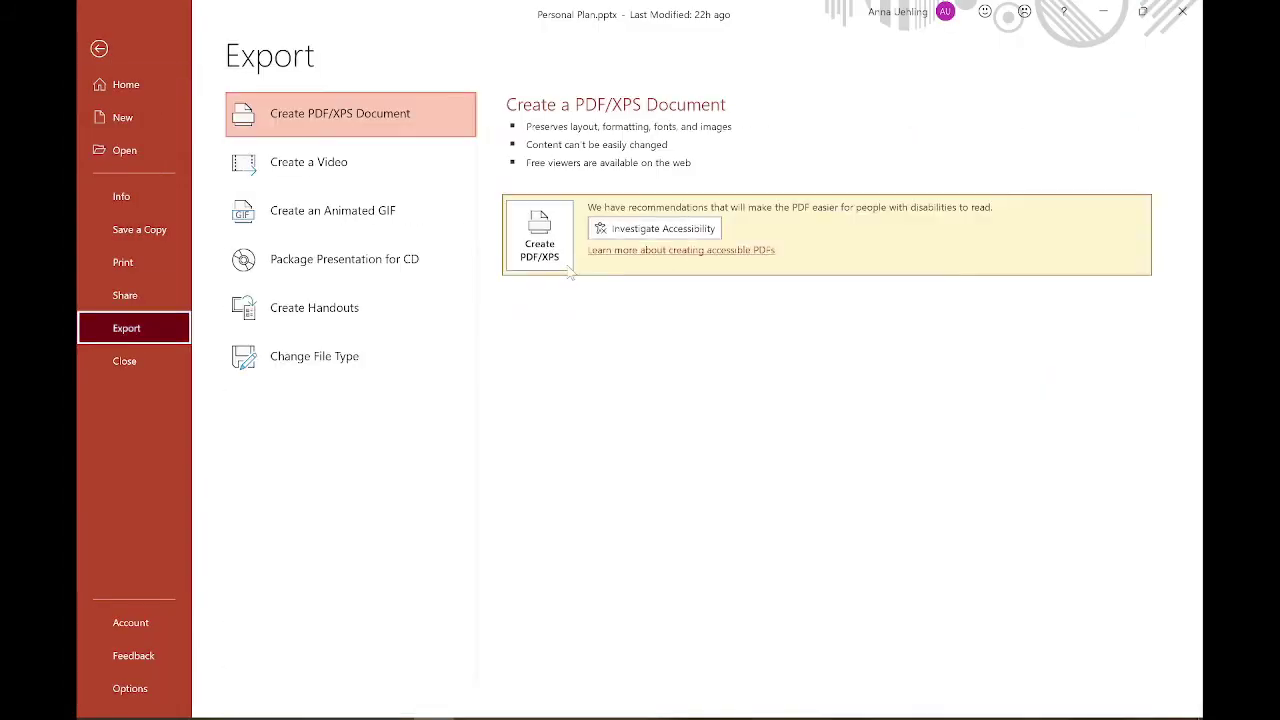
{"action": "left_click", "coordinate": [541, 236]}
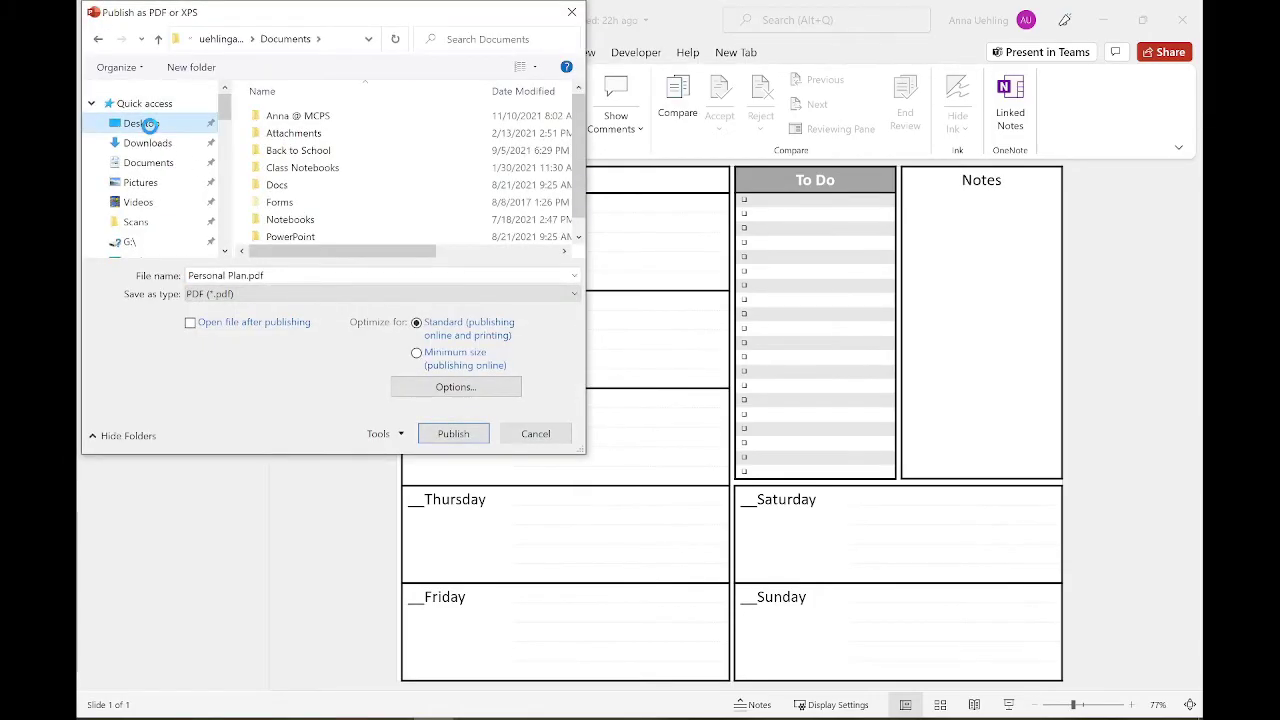
{"action": "left_click", "coordinate": [141, 123]}
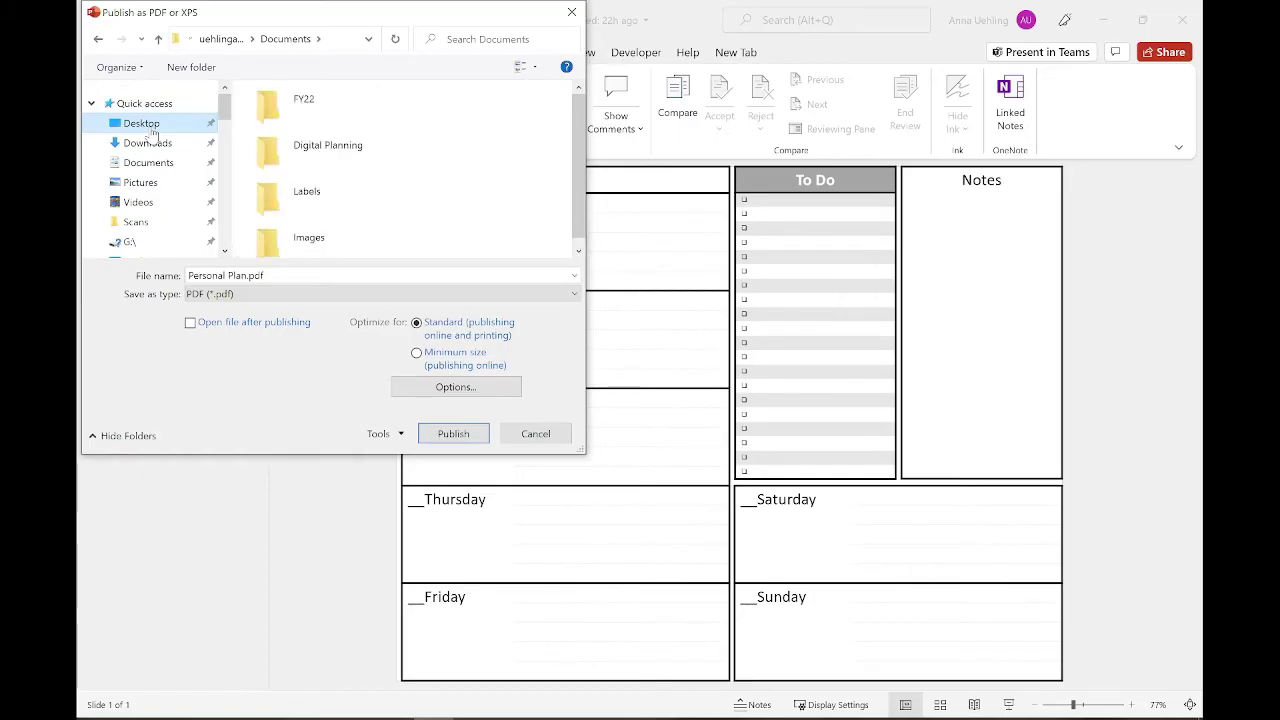
{"action": "left_click", "coordinate": [462, 436]}
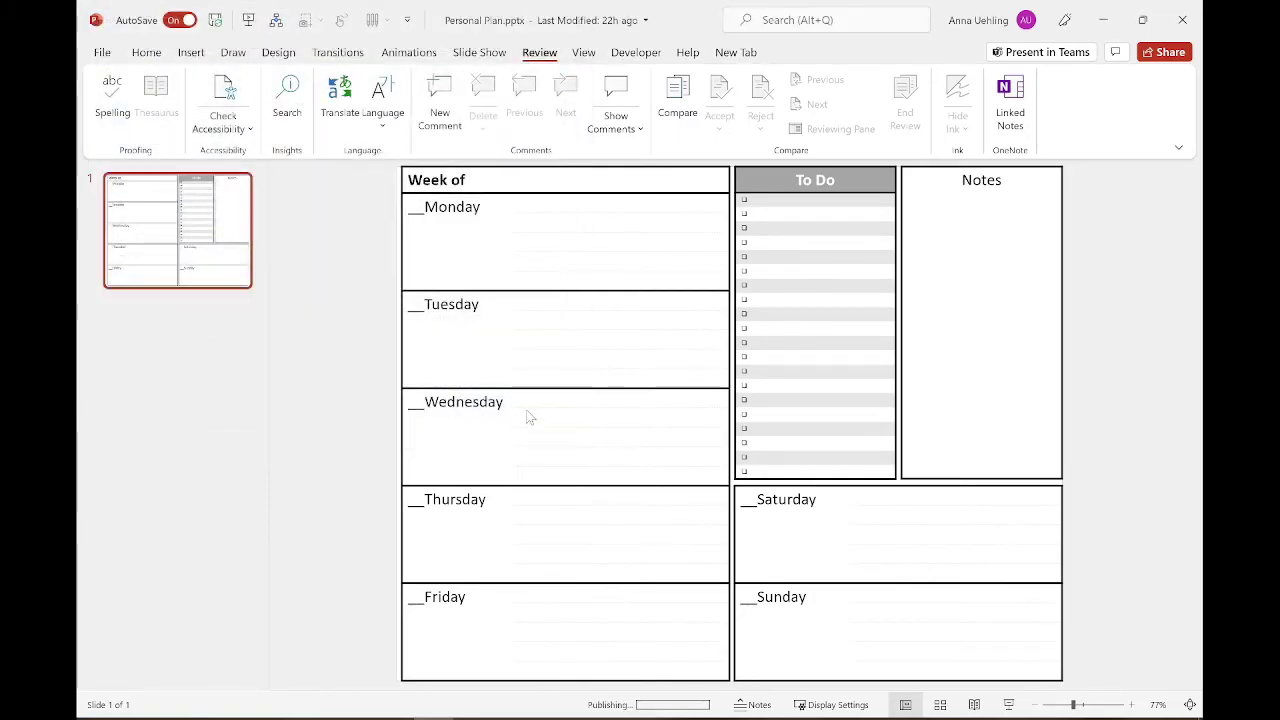
Close PowerPoint and add a new page titled 'Weekly' in the notebook.
{"action": "left_click", "coordinate": [1181, 18]}
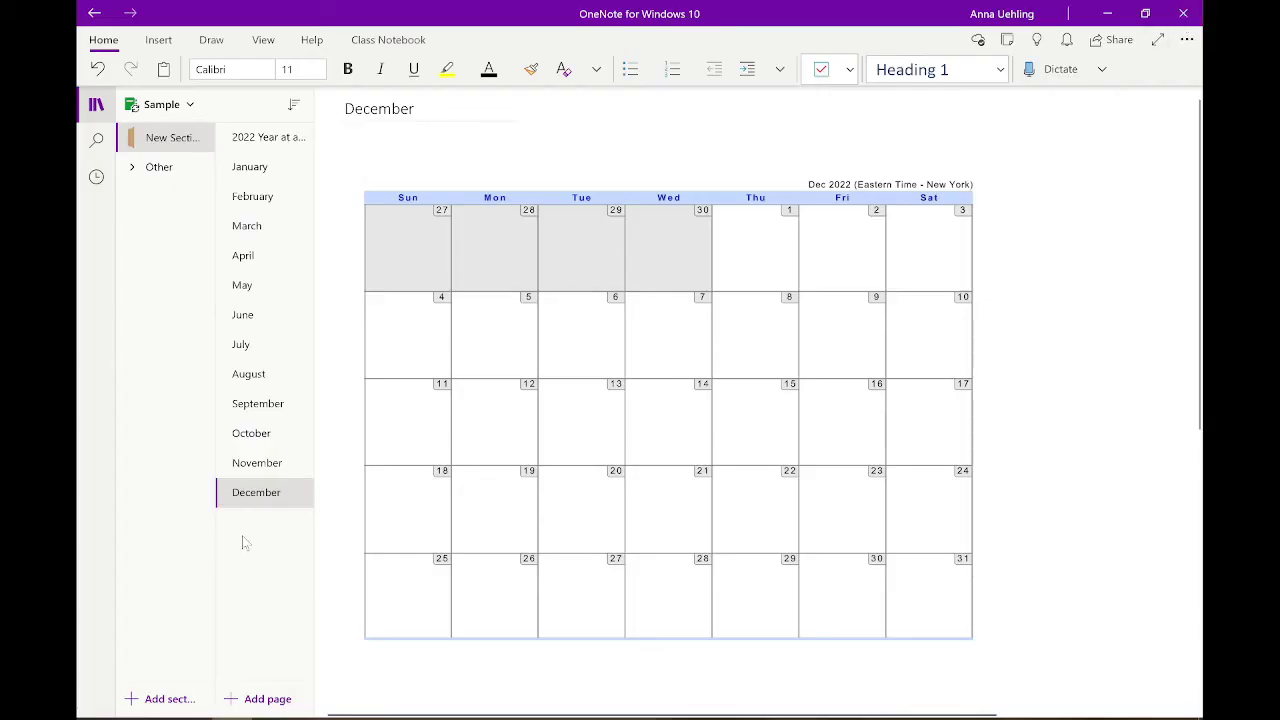
{"action": "left_click", "coordinate": [245, 704]}
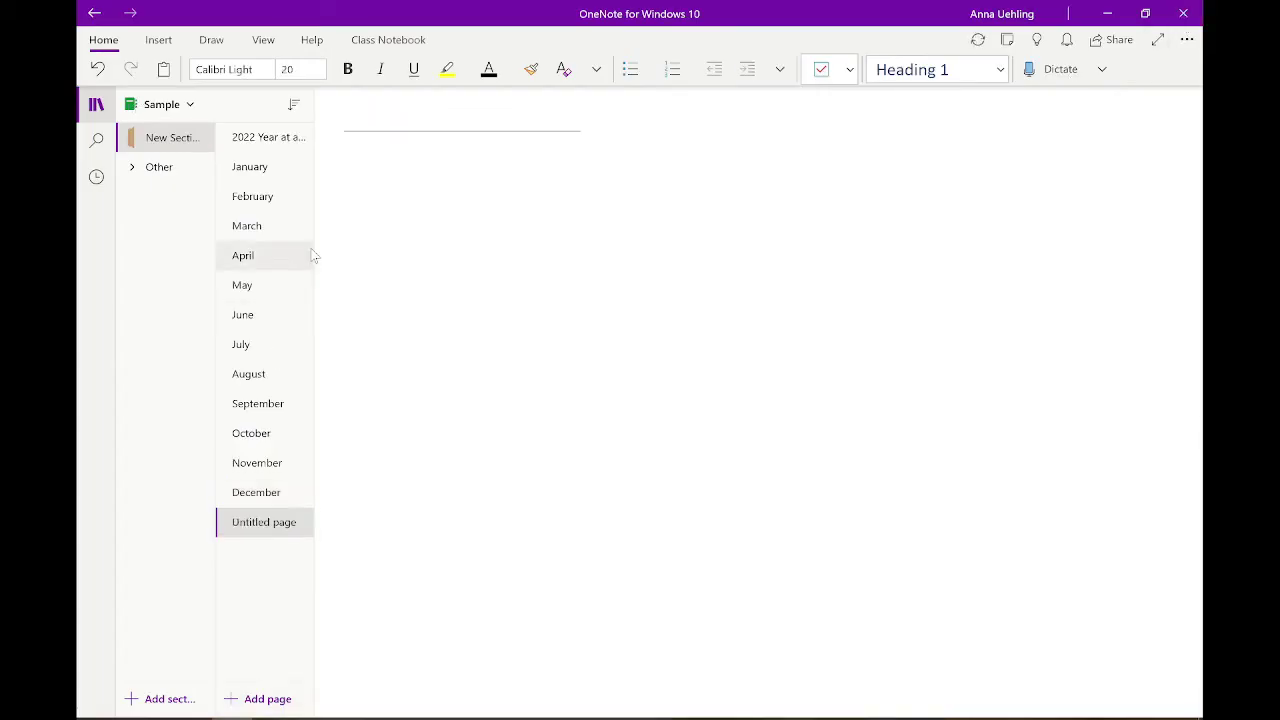
{"action": "type", "text": "Weekly"}
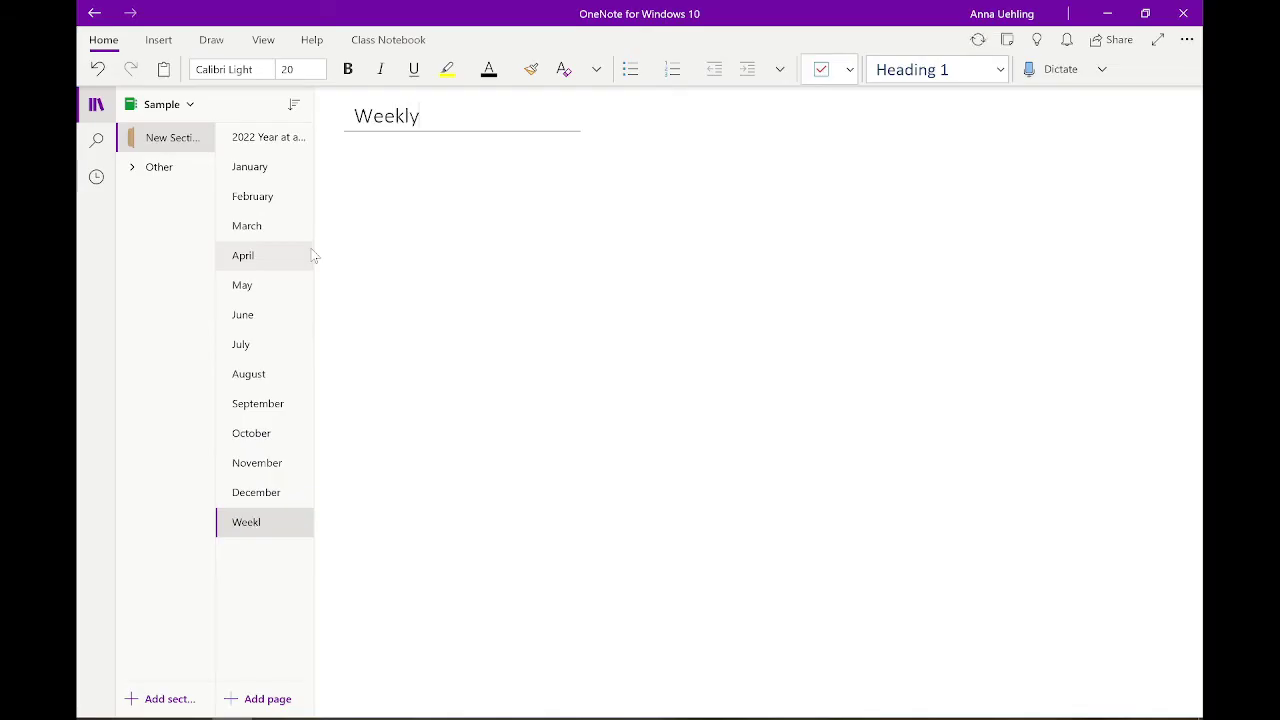
Insert Personal Plan.pdf from the Desktop as a printout on the page.
{"action": "left_click", "coordinate": [163, 44]}
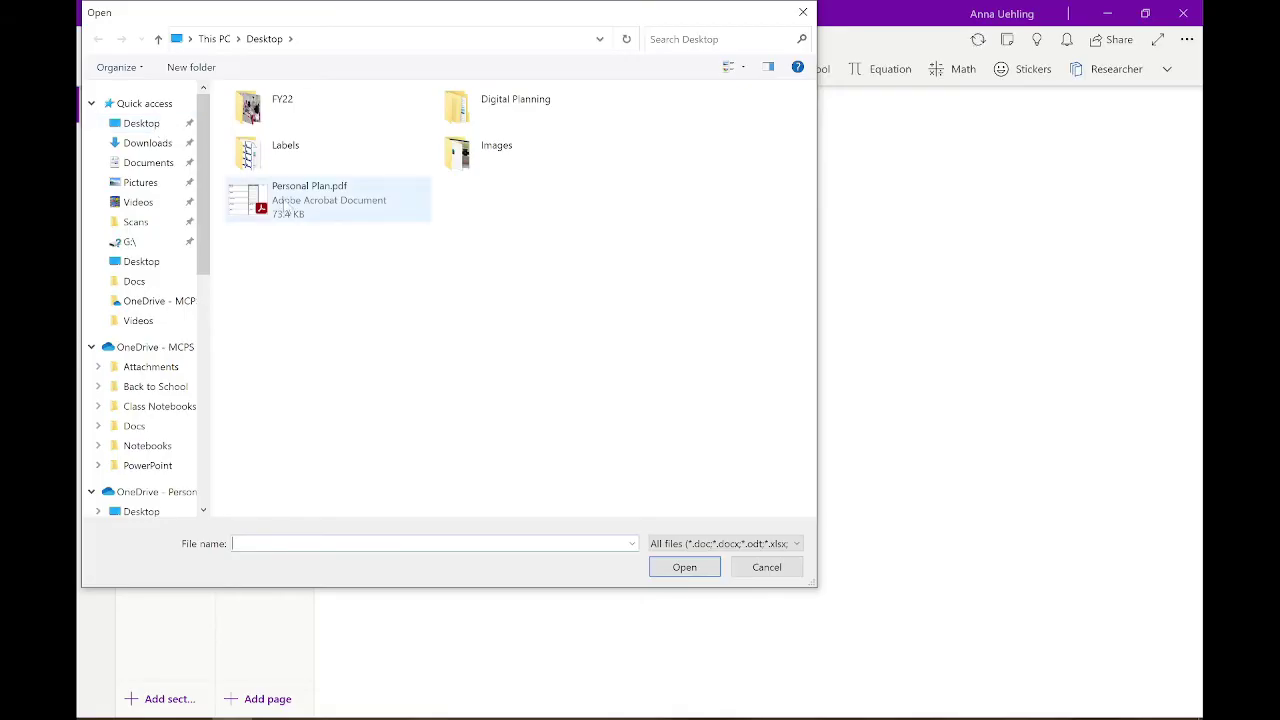
{"action": "left_click", "coordinate": [284, 205]}
{"action": "left_click", "coordinate": [700, 569]}
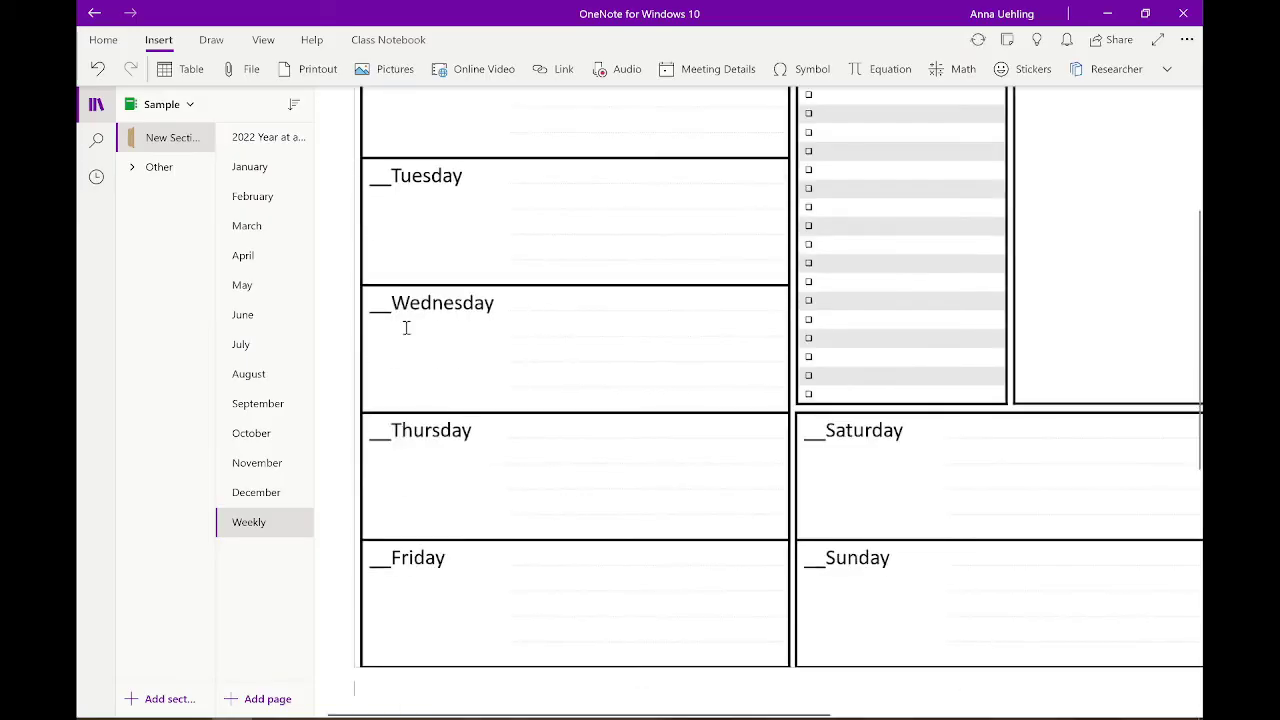
Delete the Personal Plan file attachment icon from the Weekly page.
{"action": "scroll", "coordinate": [432, 405], "scroll_direction": "up", "scroll_amount": 3}
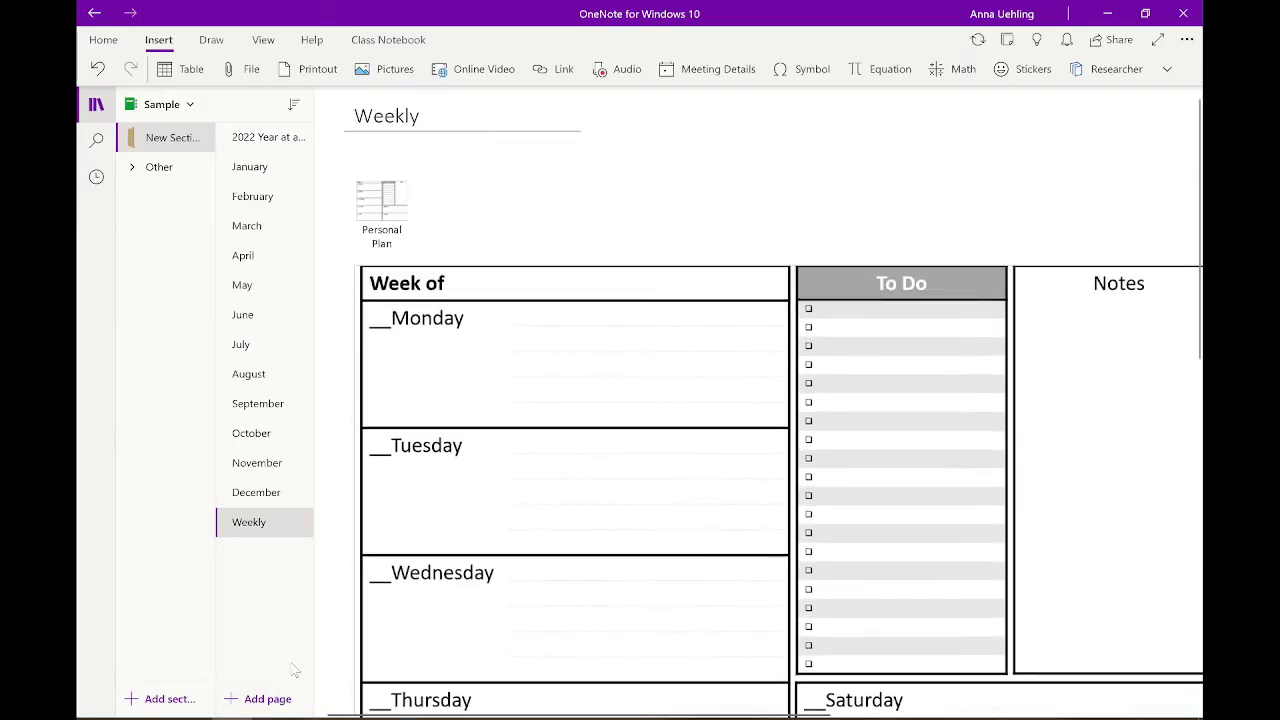
{"action": "left_click", "coordinate": [381, 205]}
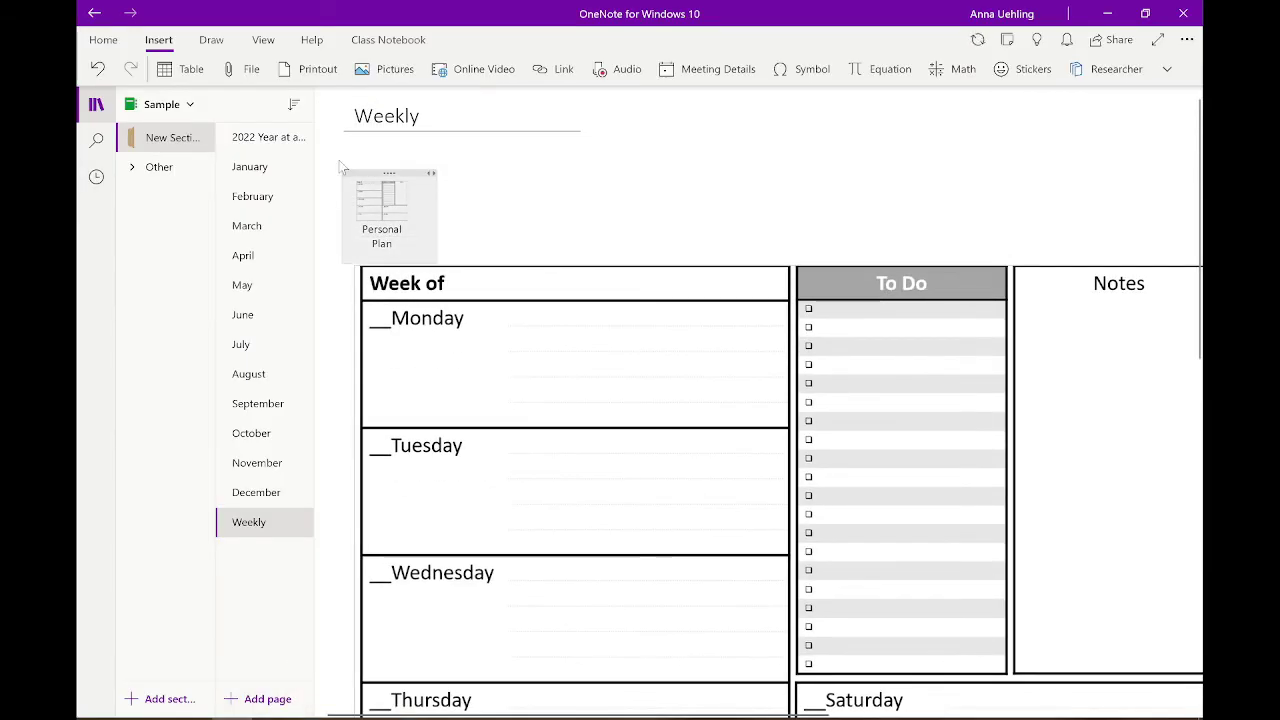
{"action": "key", "text": "Delete"}
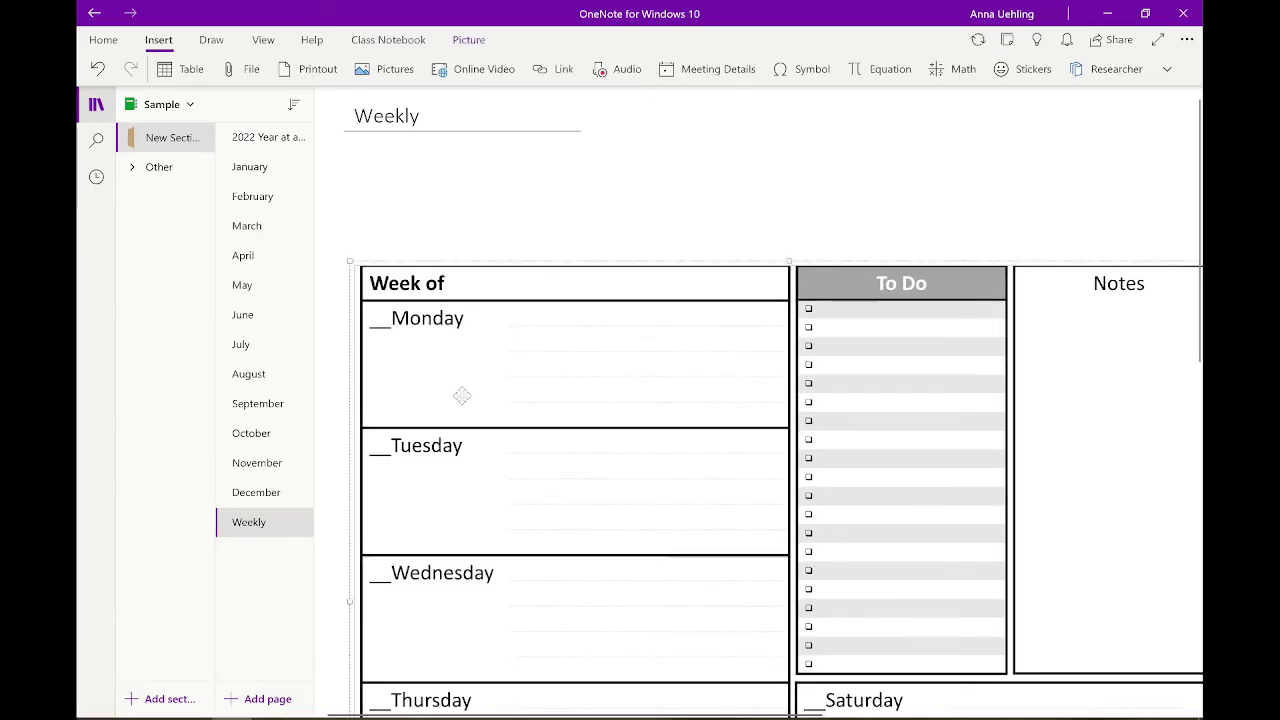
Move the planner picture up under the title and set it as the page background.
{"action": "left_click_drag", "start_coordinate": [460, 394], "coordinate": [451, 280]}
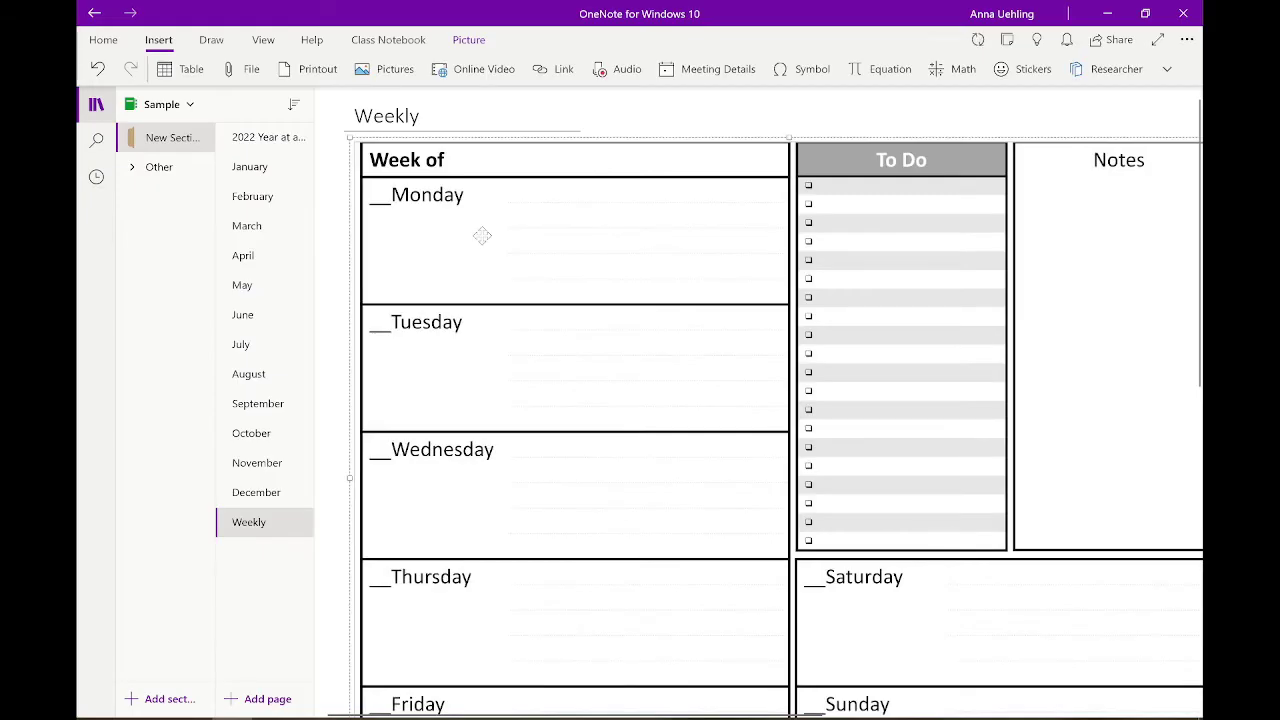
{"action": "right_click", "coordinate": [503, 350]}
{"action": "left_click", "coordinate": [530, 478]}
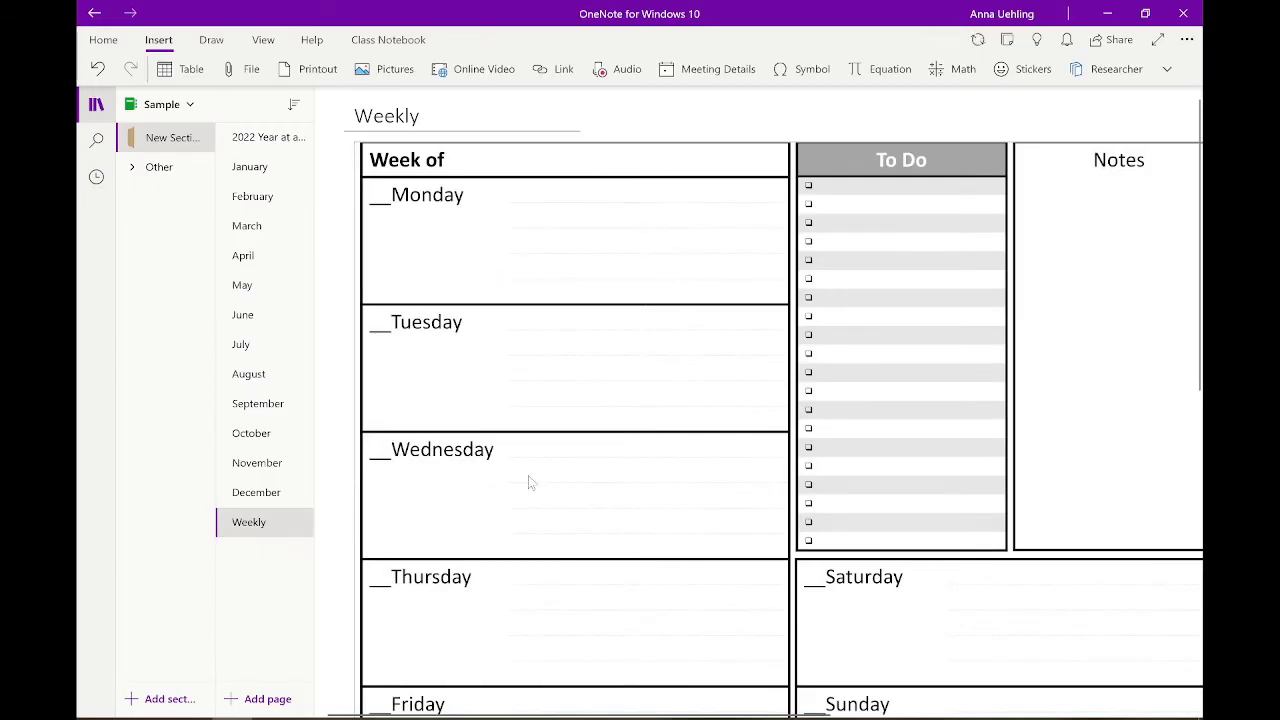
{"action": "left_click", "coordinate": [599, 219]}
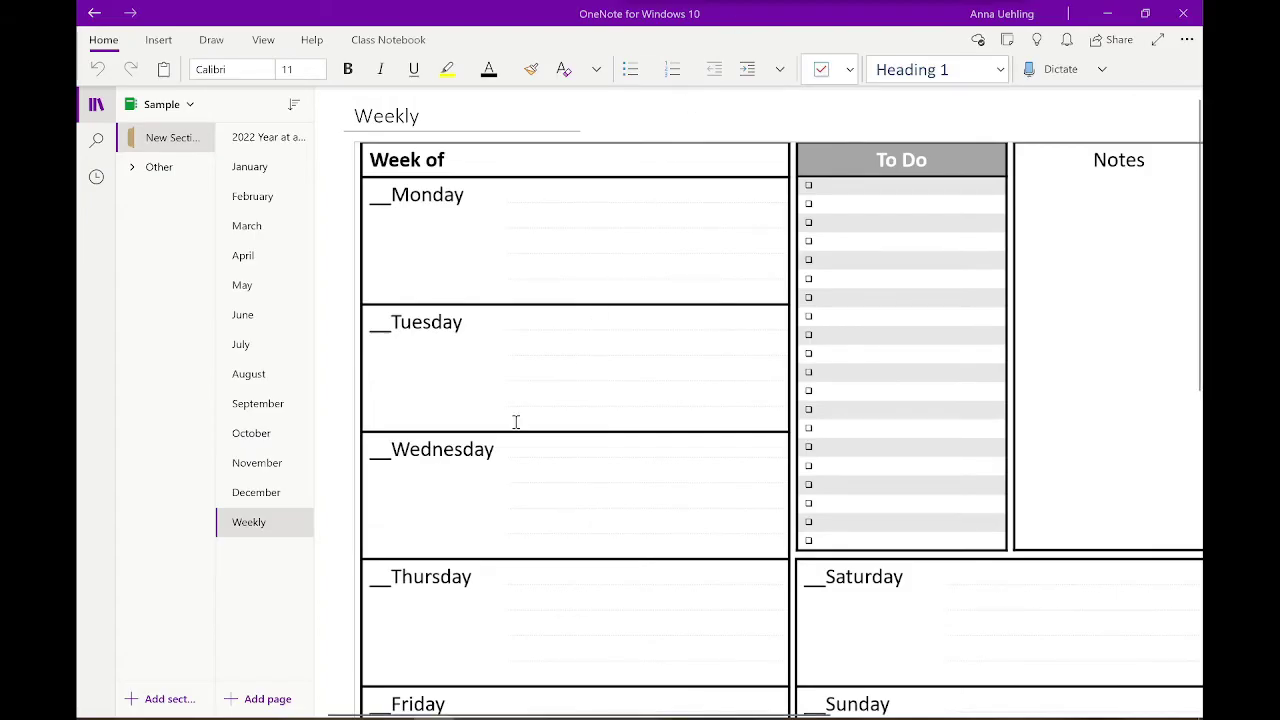
Make the Weekly page the section's default page template.
{"action": "right_click", "coordinate": [280, 522]}
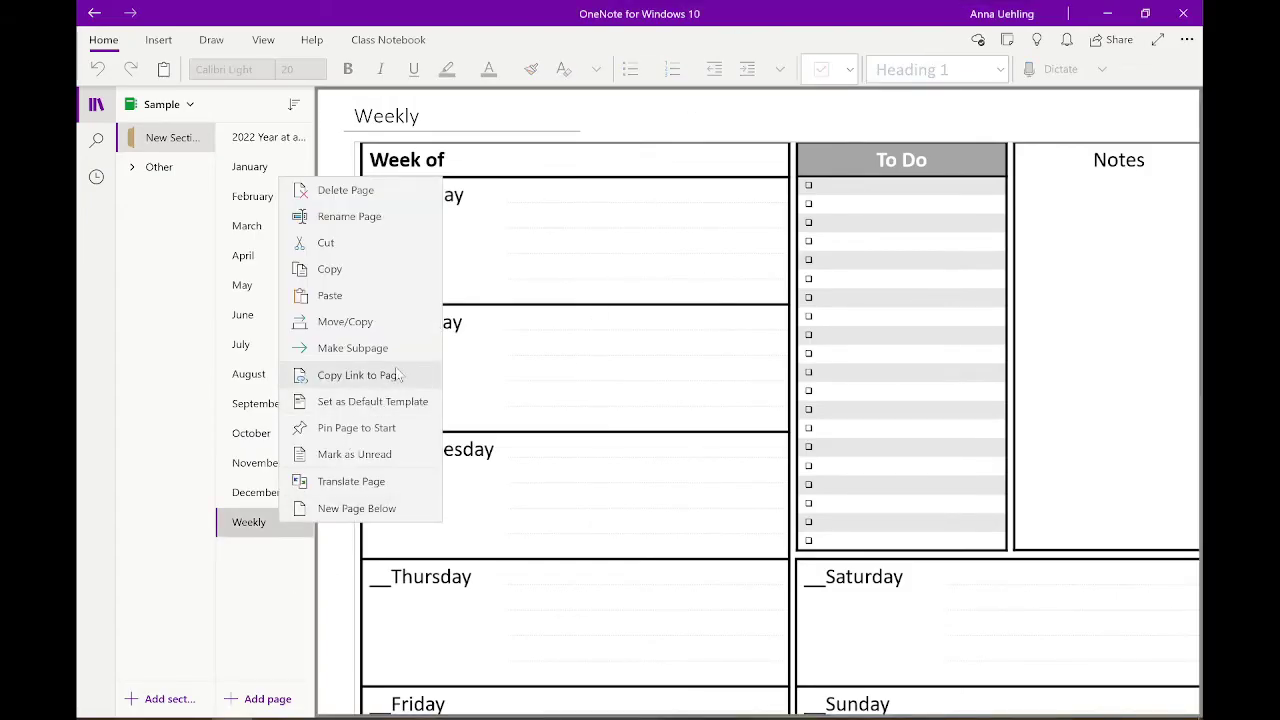
{"action": "left_click", "coordinate": [380, 401]}
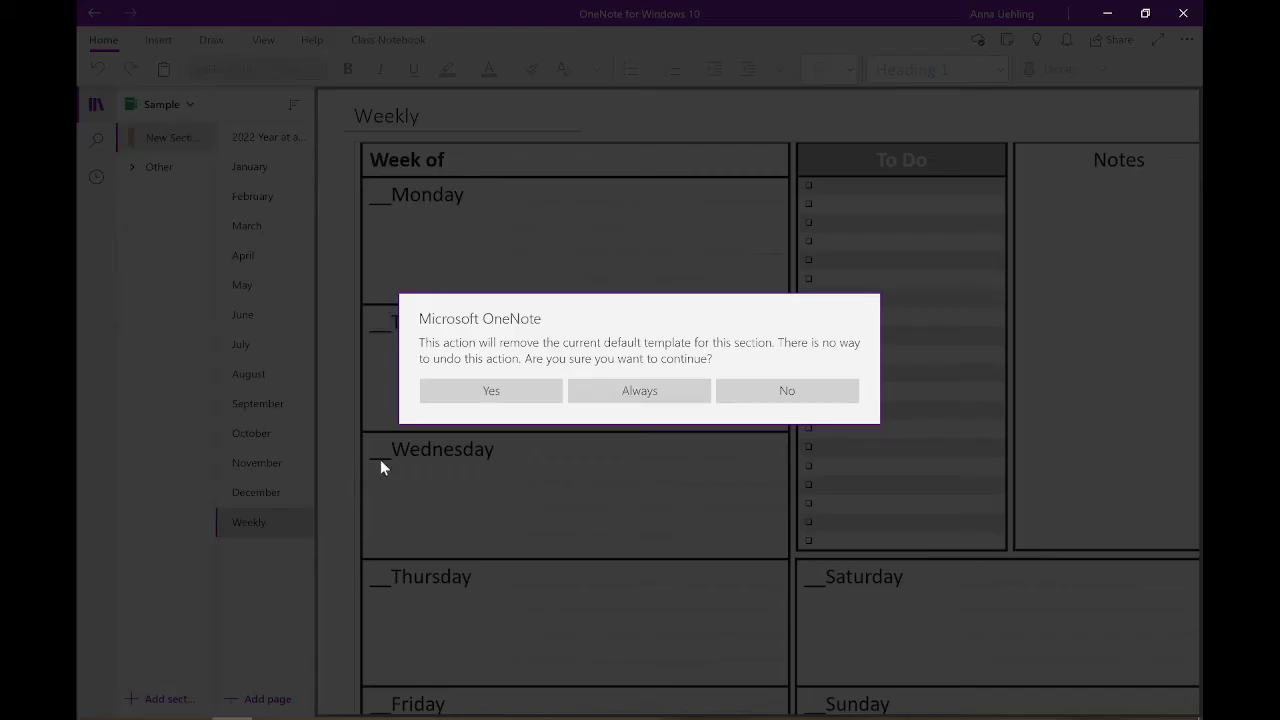
{"action": "left_click", "coordinate": [510, 391]}
Add four Weekly pages and move them up beneath the January page.
{"action": "left_click", "coordinate": [250, 682]}
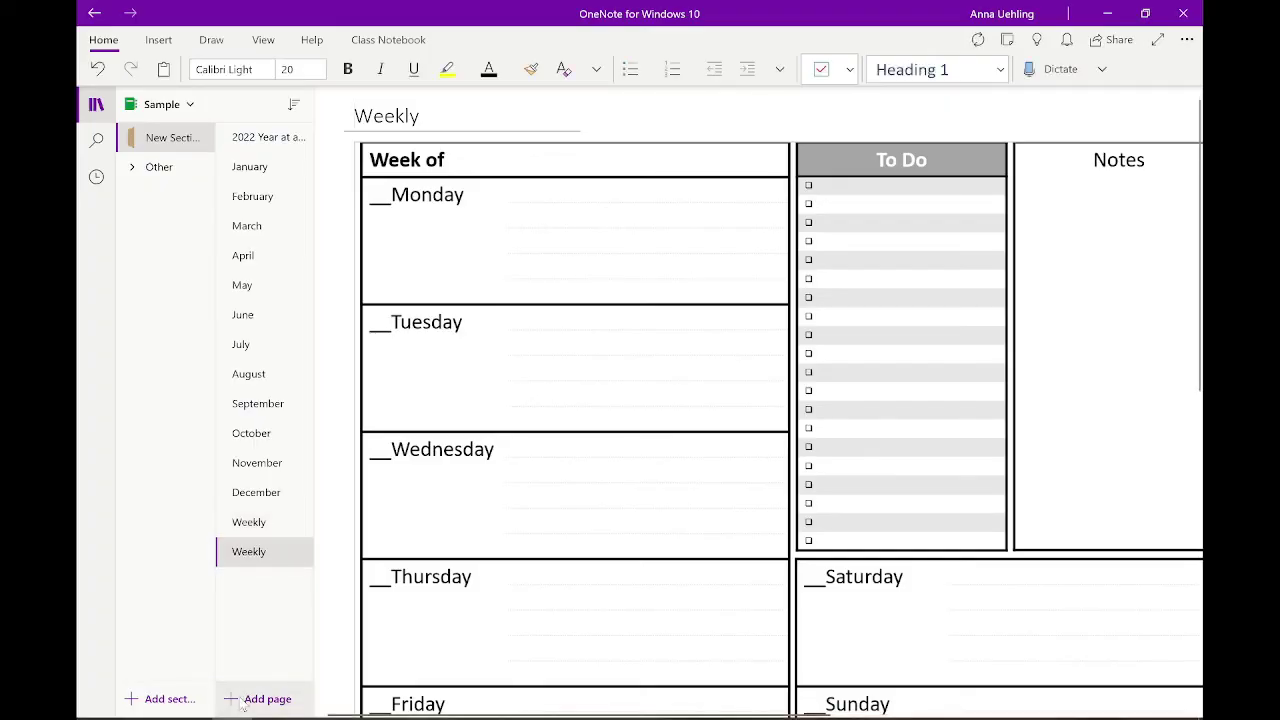
{"action": "left_click_drag", "start_coordinate": [280, 522], "coordinate": [290, 190]}
{"action": "left_click_drag", "start_coordinate": [250, 551], "coordinate": [255, 225]}
{"action": "left_click", "coordinate": [262, 699]}
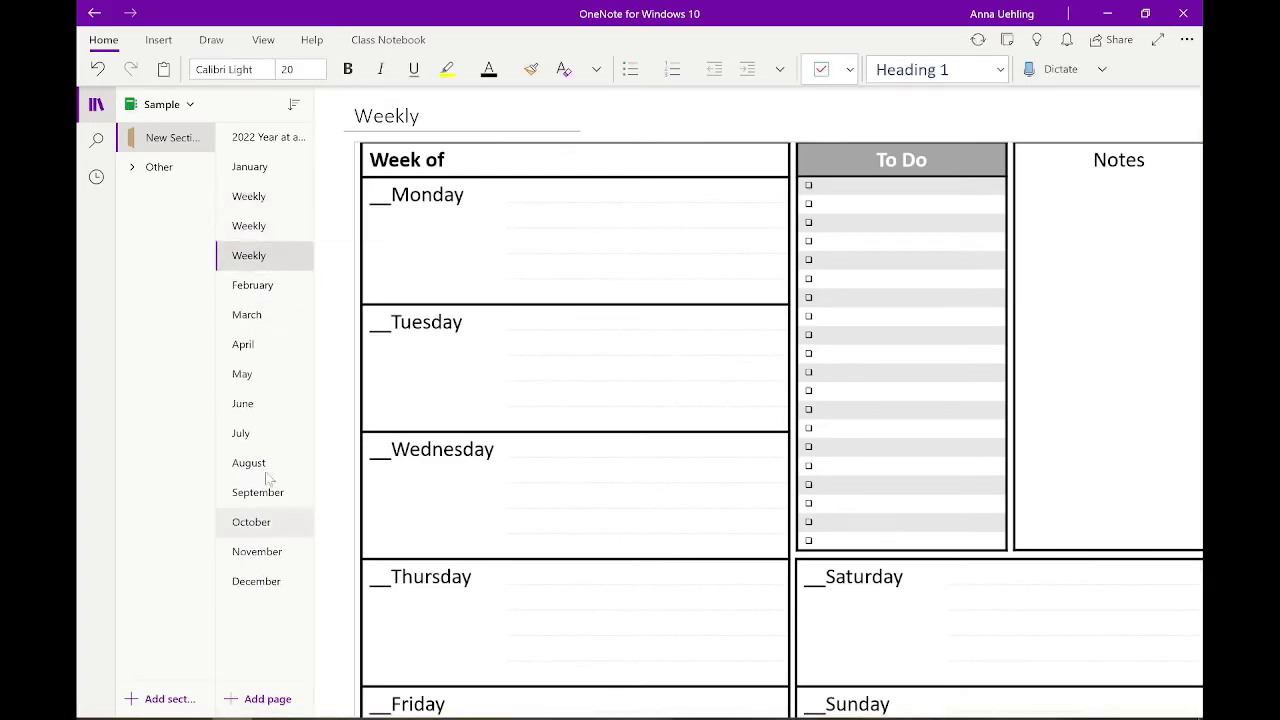
{"action": "left_click", "coordinate": [262, 699]}
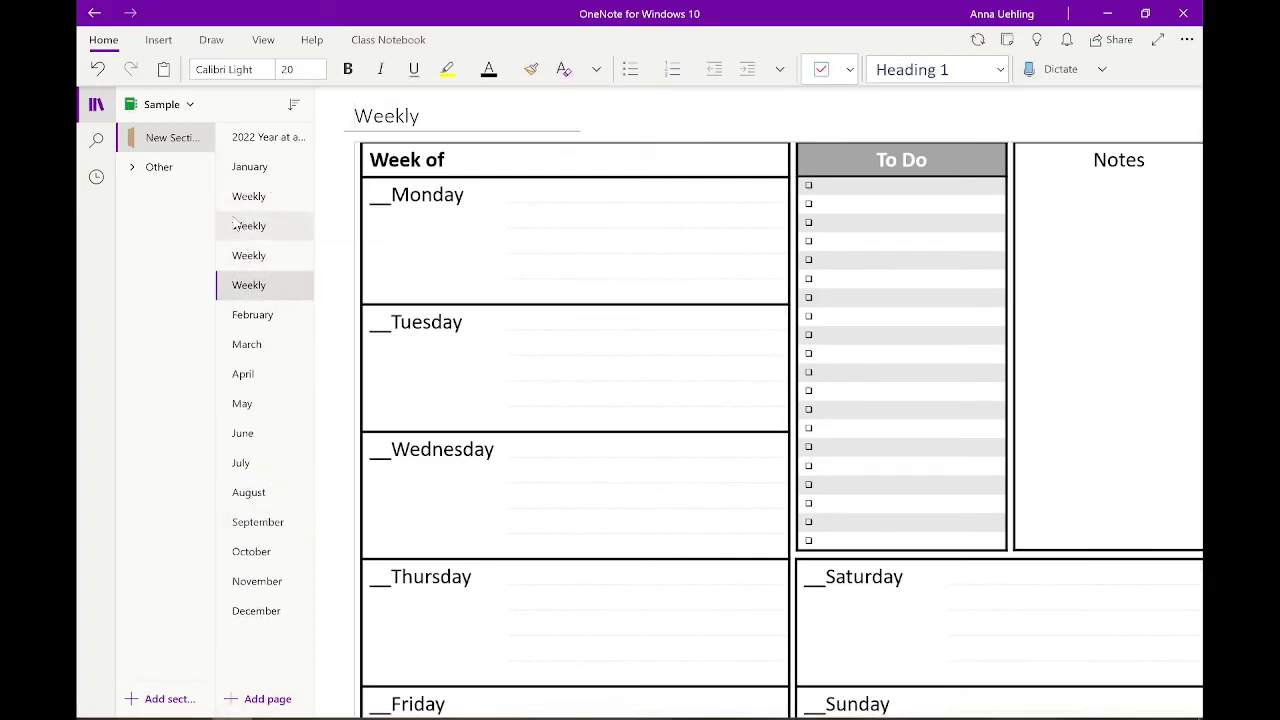
Make the four Weekly pages subpages of January, then open the January calendar page.
{"action": "left_click", "coordinate": [257, 200], "text": "shift"}
{"action": "right_click", "coordinate": [258, 198]}
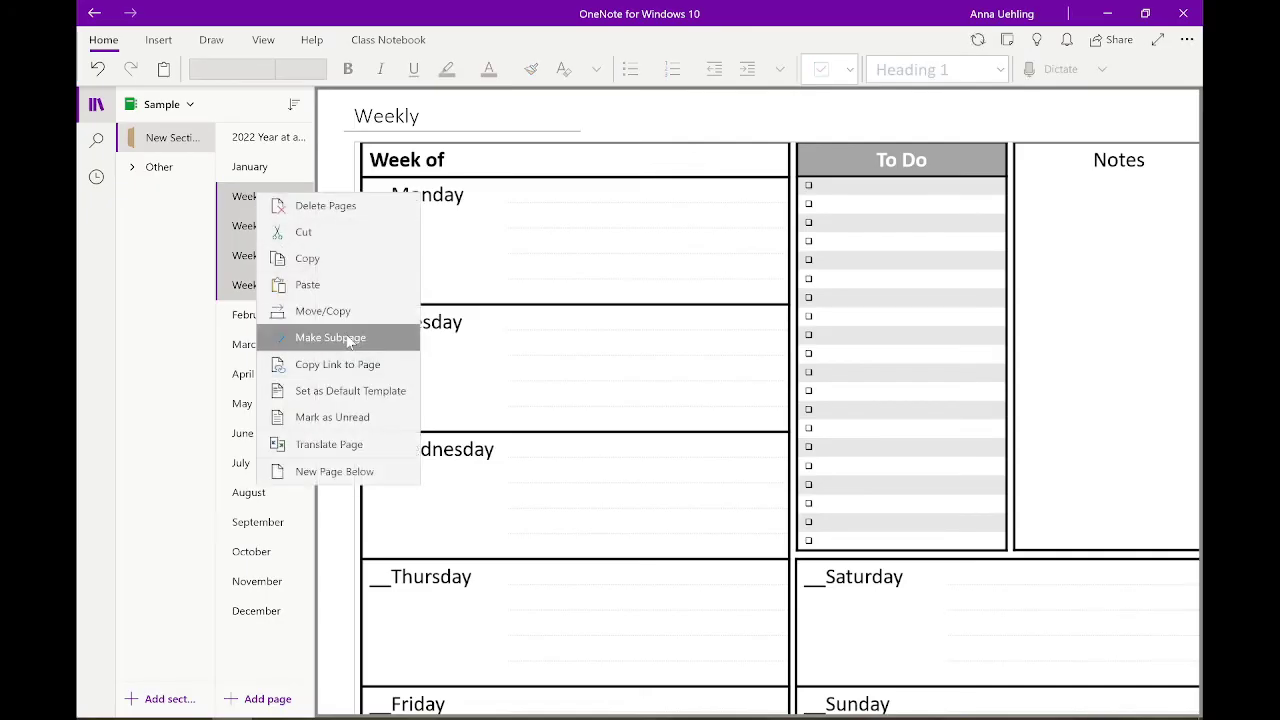
{"action": "left_click", "coordinate": [322, 338]}
{"action": "left_click", "coordinate": [290, 167]}
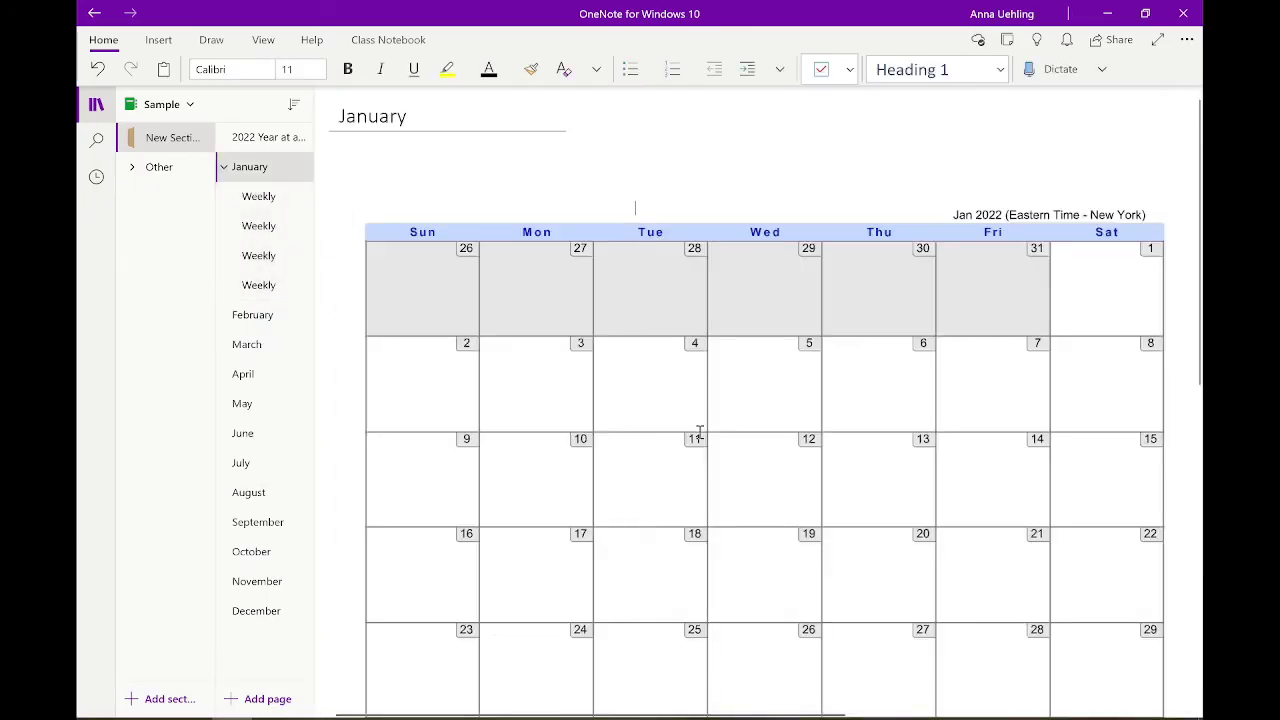
{"action": "scroll", "coordinate": [699, 432], "scroll_direction": "down", "scroll_amount": 2}
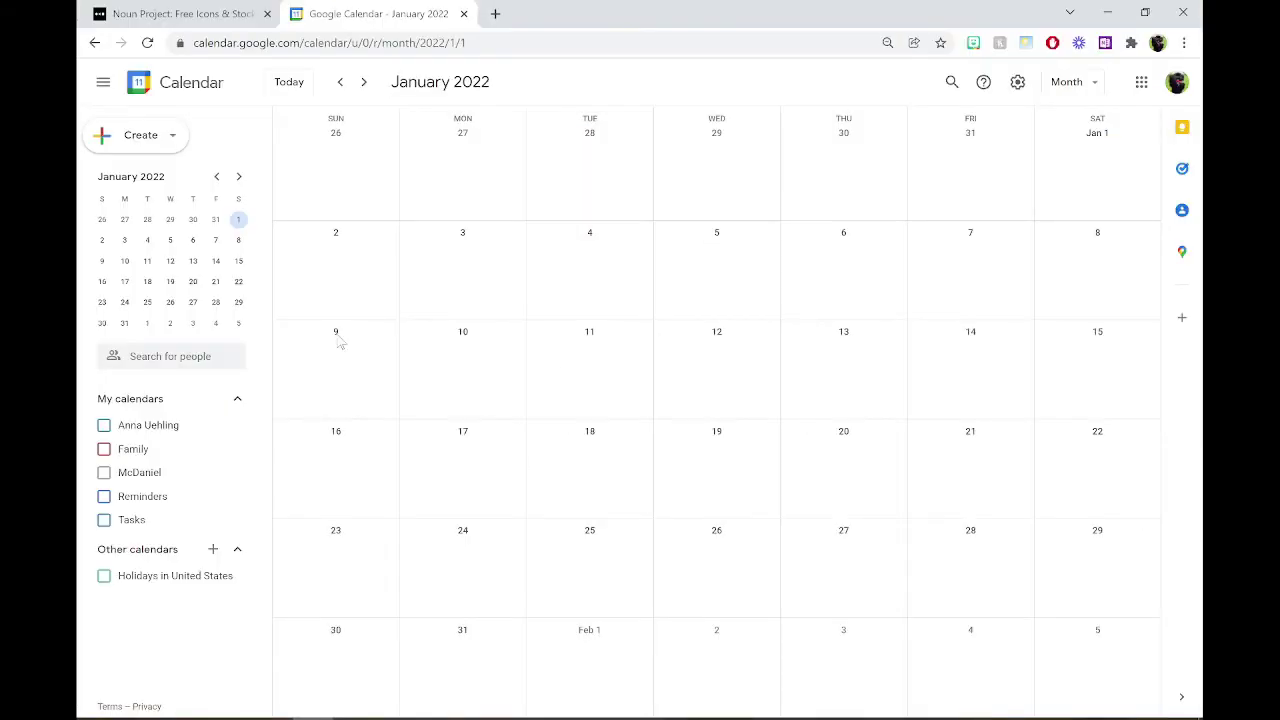
Turn on Holidays in United States so US holidays appear in January 2022.
{"action": "left_click", "coordinate": [105, 576]}
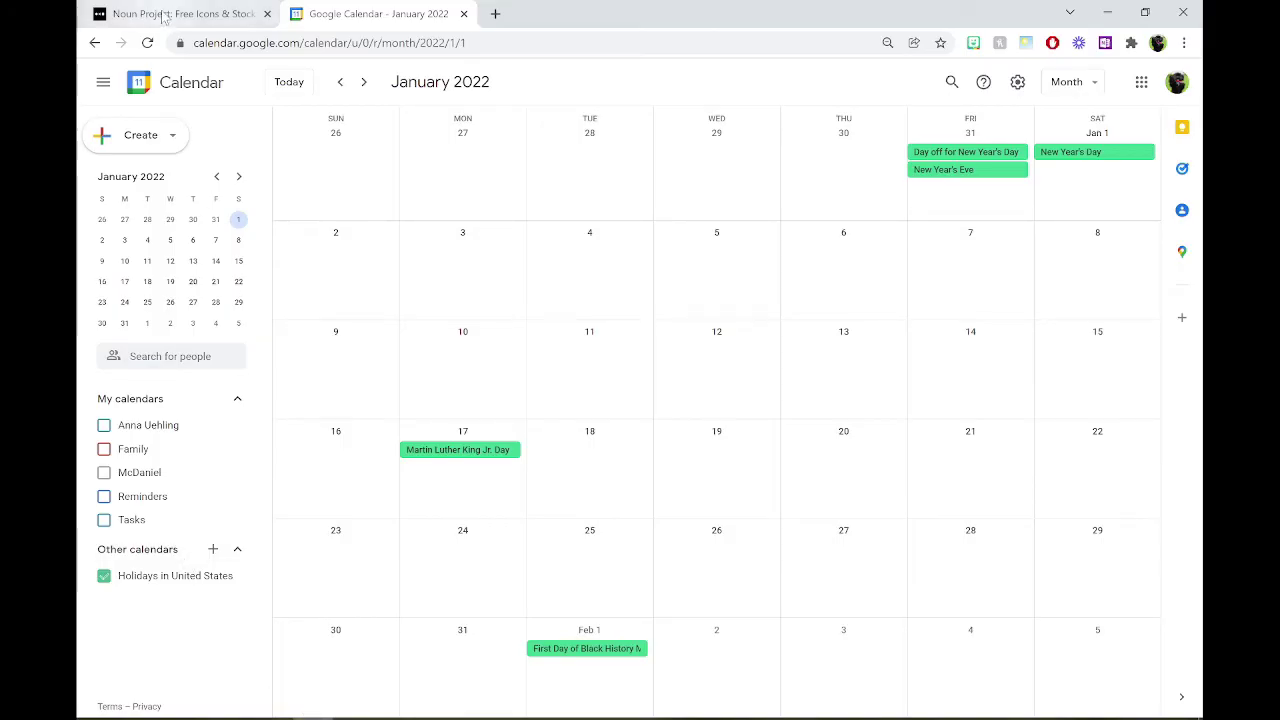
{"action": "left_click", "coordinate": [180, 13]}
Search The Noun Project for 'new year' and open the gift-calendar icon.
{"action": "left_click", "coordinate": [471, 351]}
{"action": "type", "text": "new"}
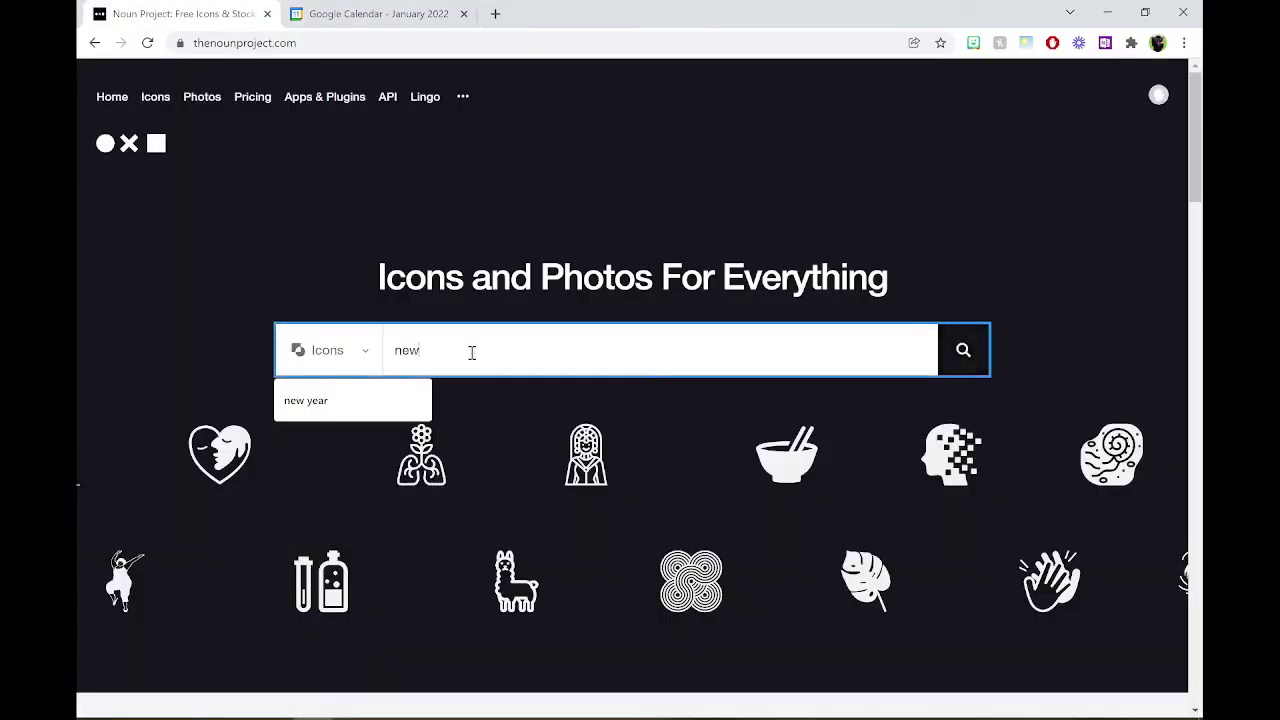
{"action": "type", "text": " year"}
{"action": "key", "text": "Return"}
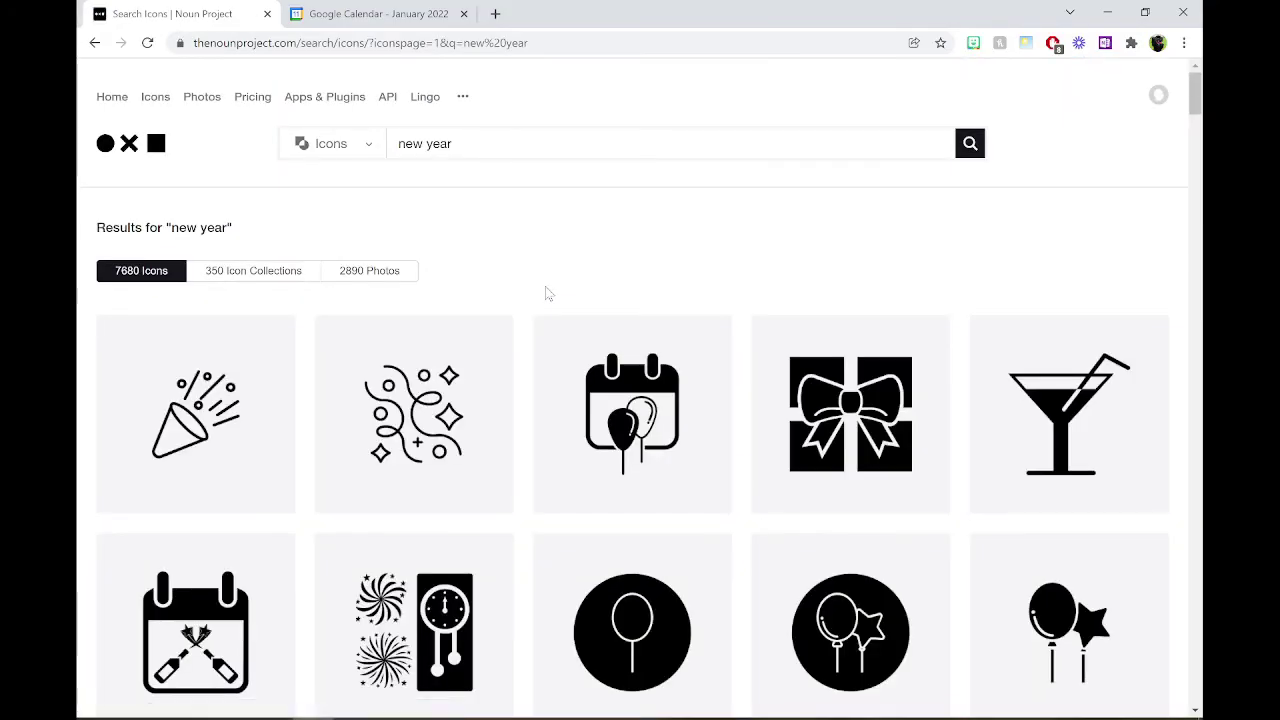
{"action": "scroll", "coordinate": [539, 366], "scroll_direction": "down", "scroll_amount": 2}
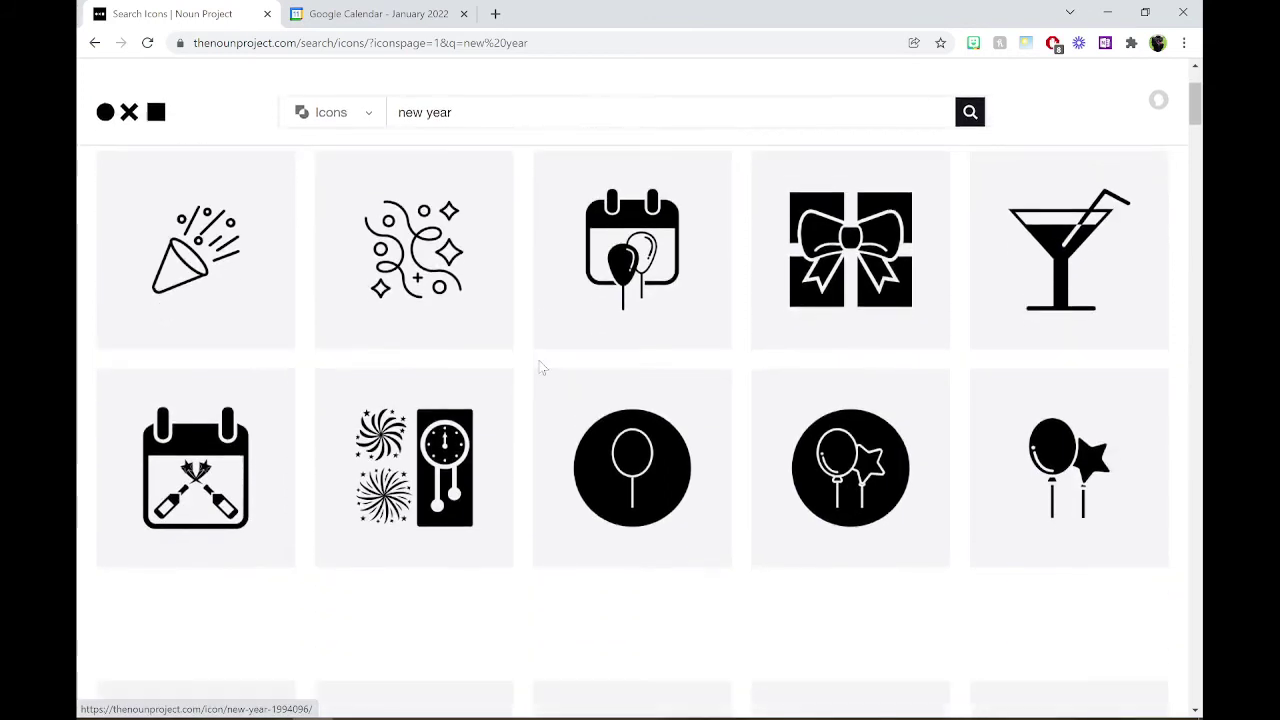
{"action": "scroll", "coordinate": [539, 366], "scroll_direction": "down", "scroll_amount": 2}
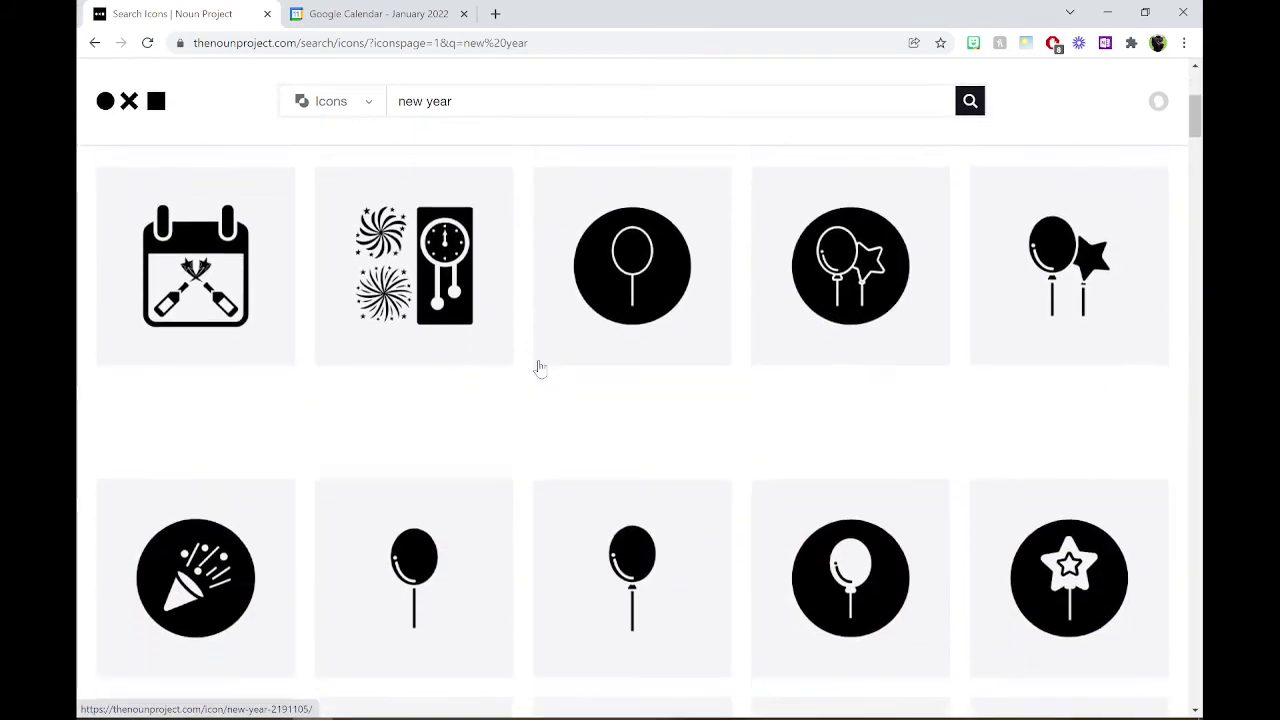
{"action": "scroll", "coordinate": [539, 368], "scroll_direction": "down", "scroll_amount": 5}
{"action": "right_click", "coordinate": [421, 330]}
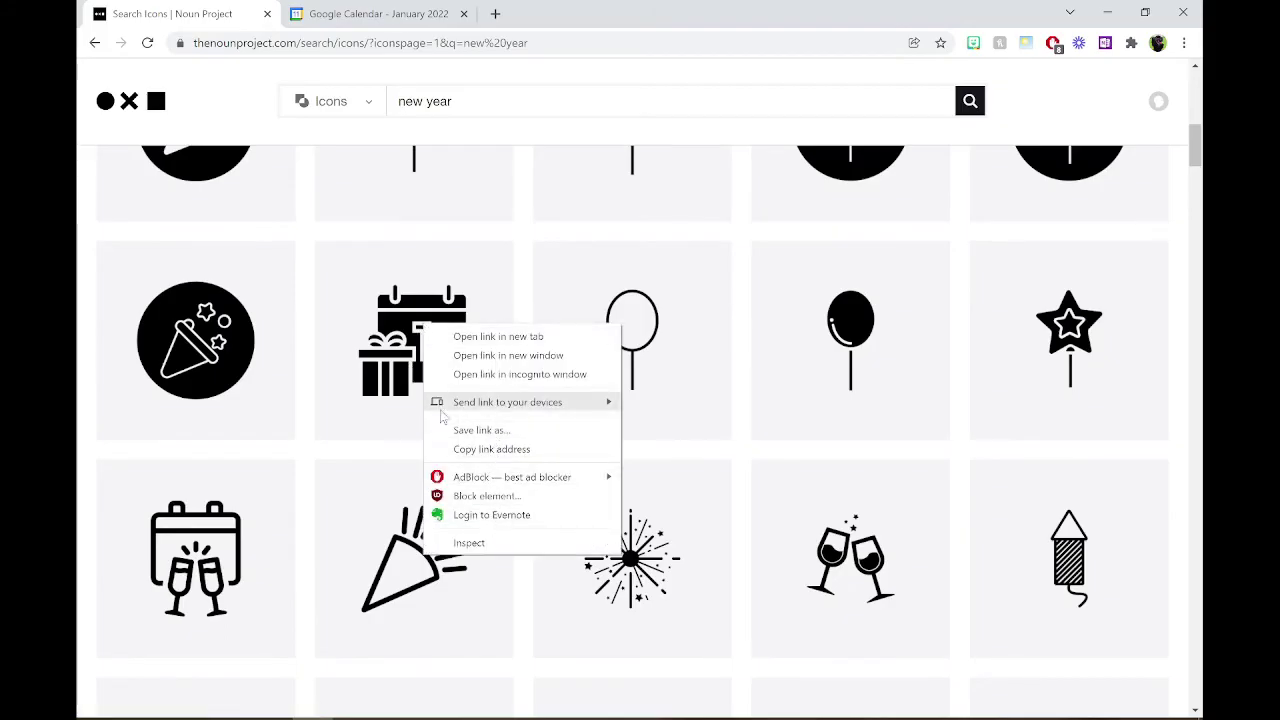
{"action": "key", "text": "Escape"}
{"action": "left_click", "coordinate": [371, 351]}
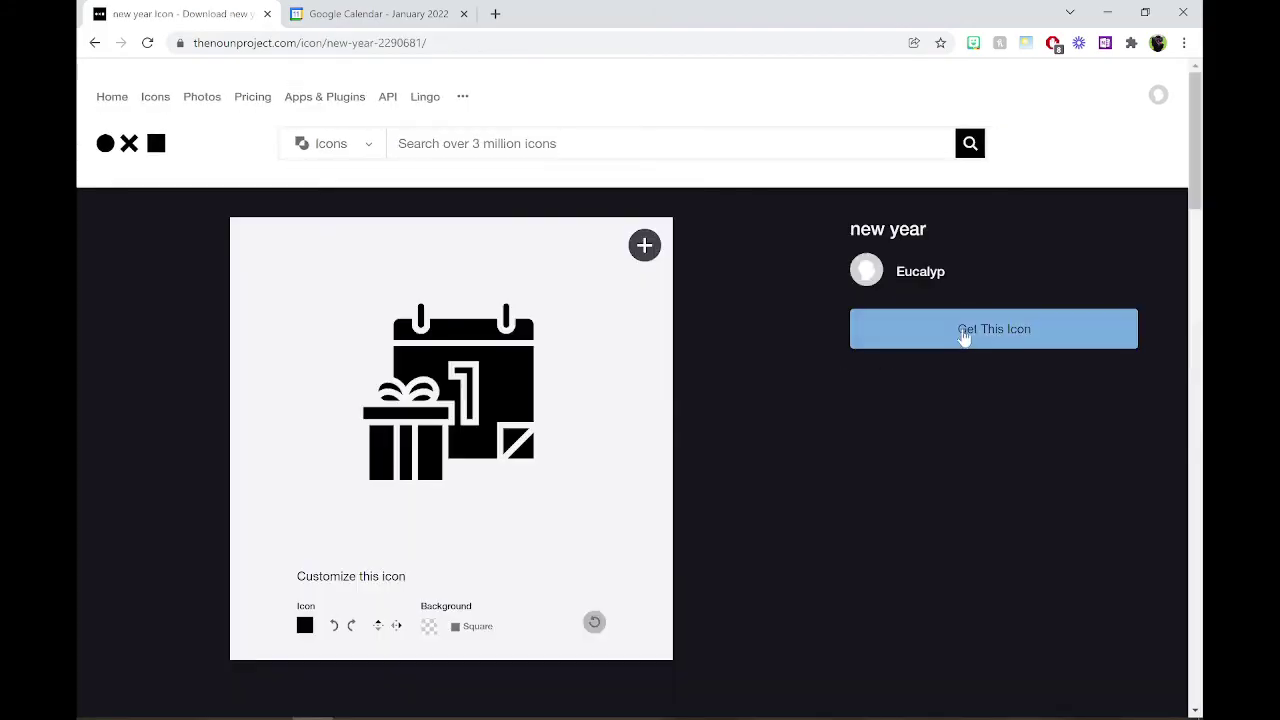
Get the icon via the free Basic Download as a PNG and save it to the desktop.
{"action": "left_click", "coordinate": [966, 335]}
{"action": "left_click", "coordinate": [952, 496]}
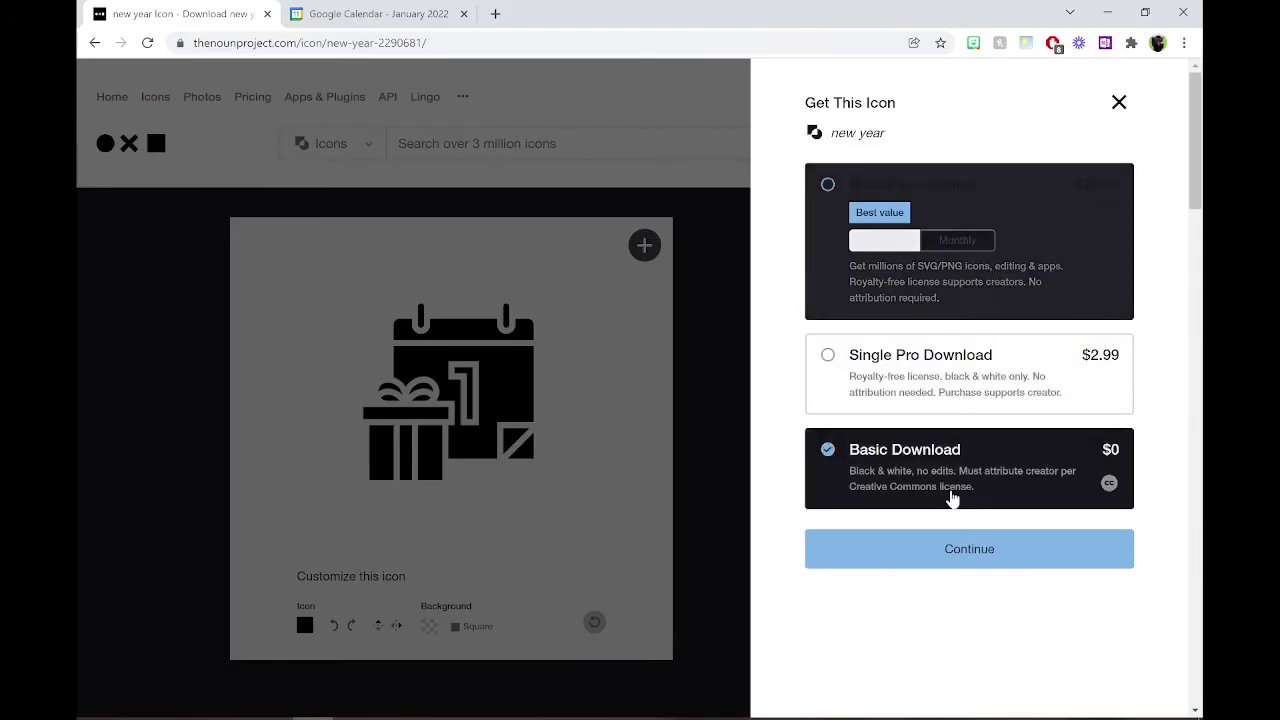
{"action": "left_click", "coordinate": [901, 558]}
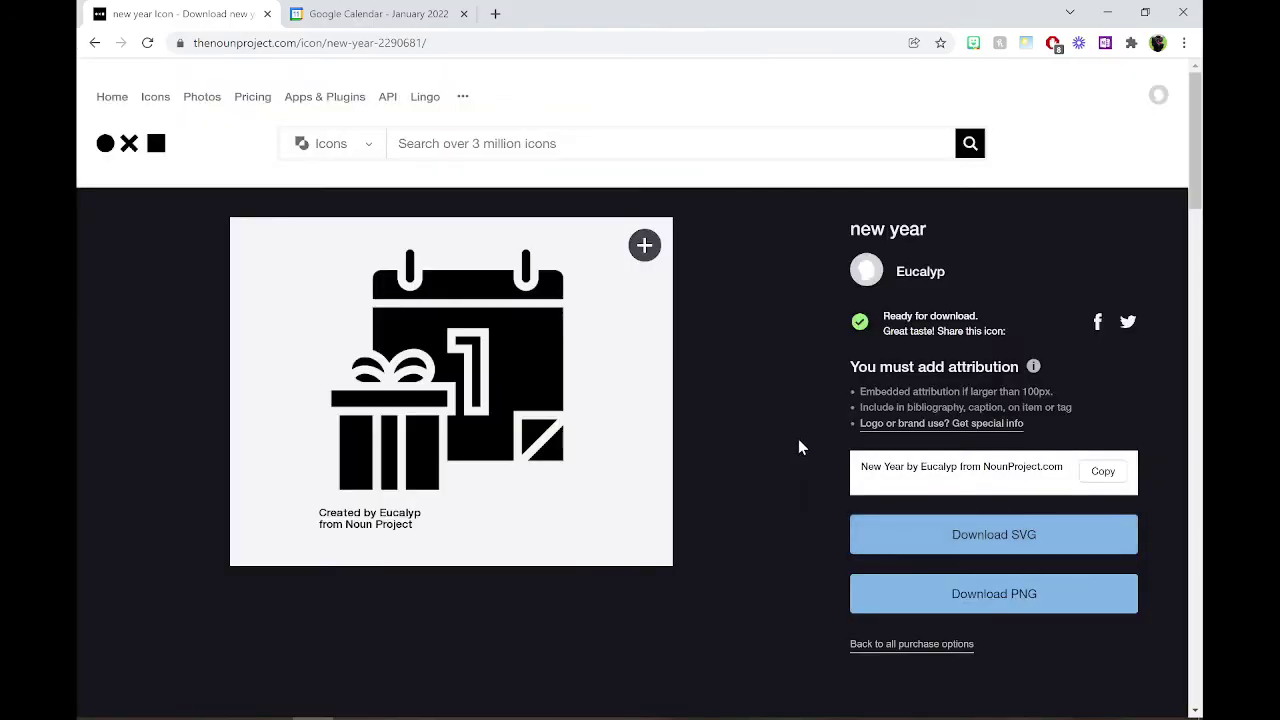
{"action": "left_click", "coordinate": [946, 592]}
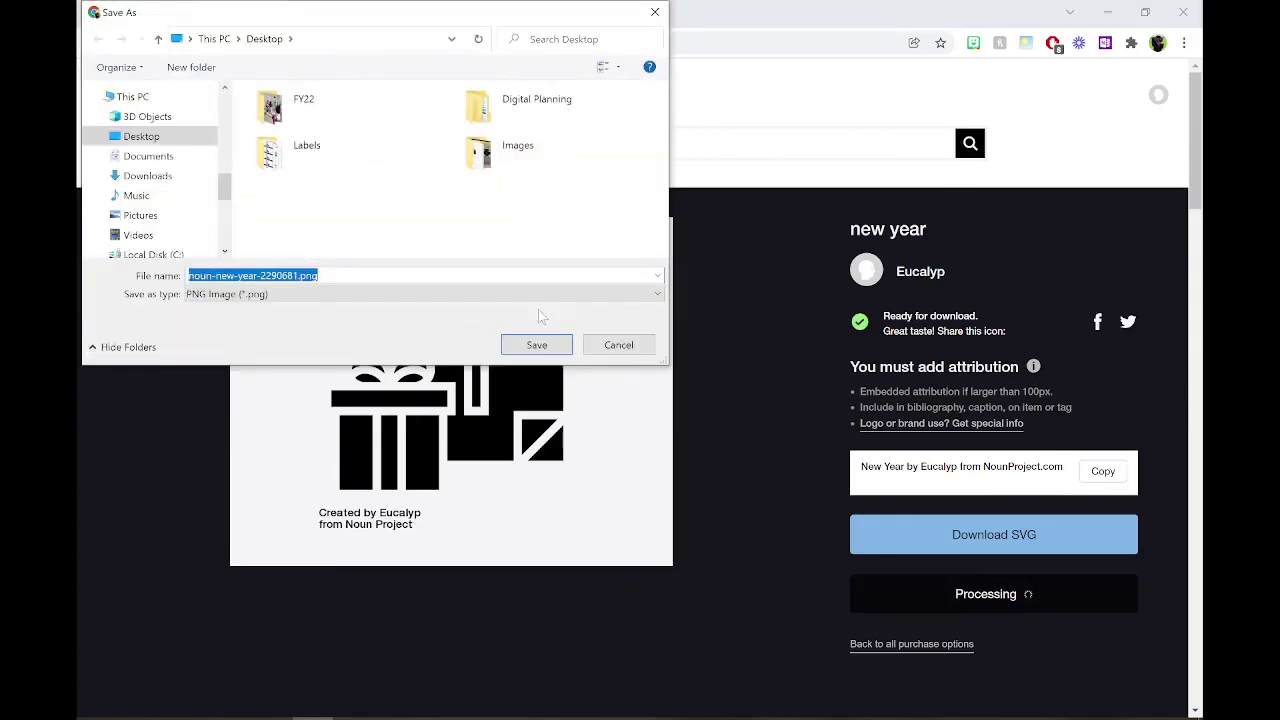
{"action": "left_click", "coordinate": [546, 348]}
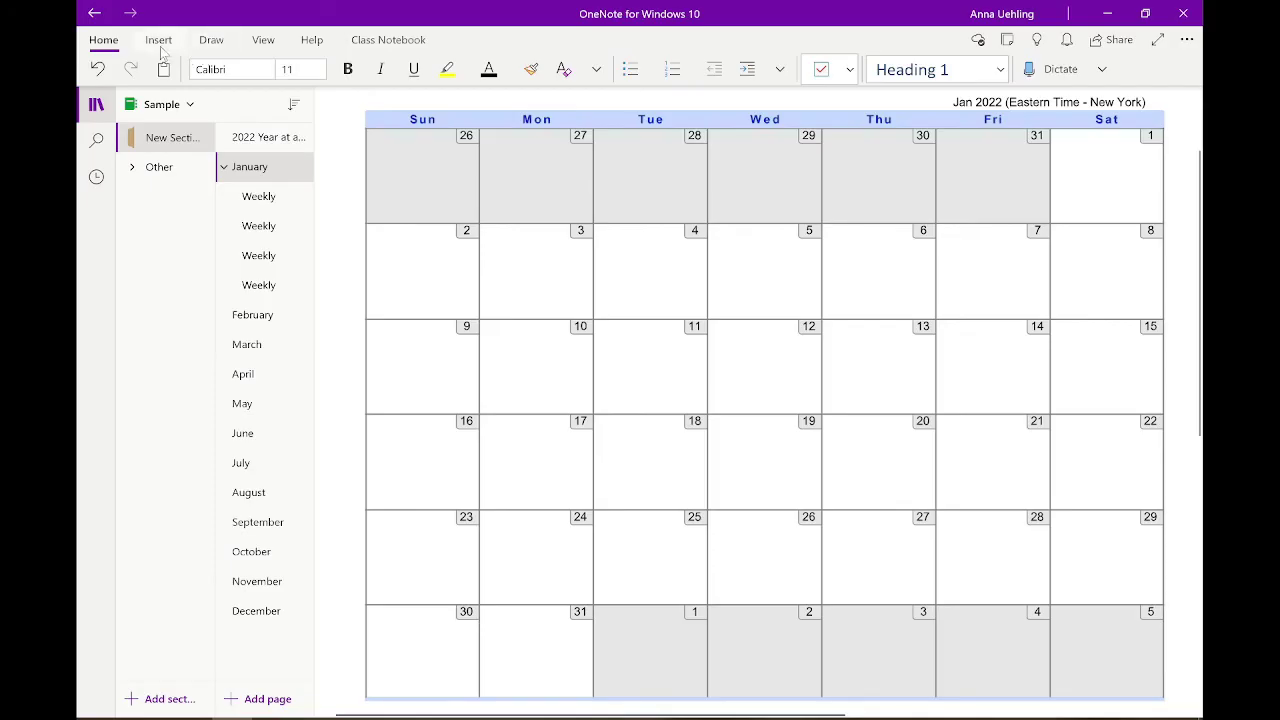
Insert the new year PNG from file and shrink it into the Sat 1 cell.
{"action": "left_click", "coordinate": [159, 40]}
{"action": "left_click", "coordinate": [380, 69]}
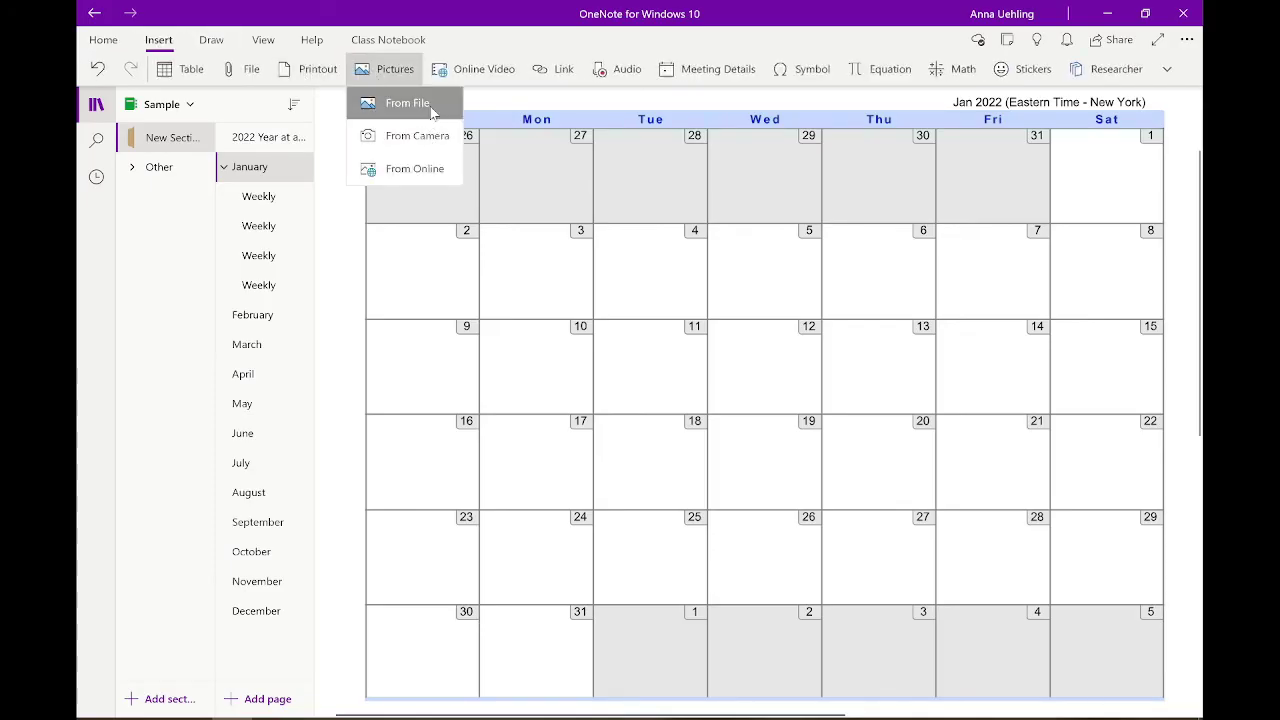
{"action": "left_click", "coordinate": [432, 106]}
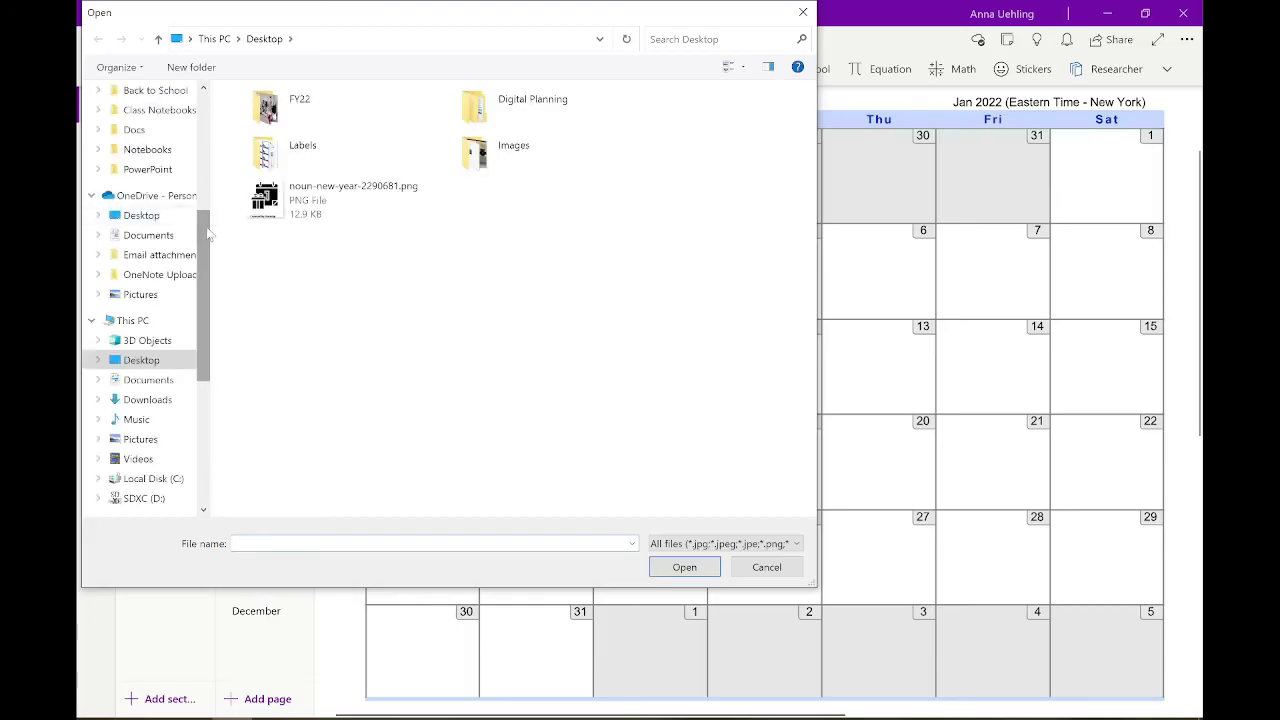
{"action": "left_click", "coordinate": [300, 198]}
{"action": "left_click", "coordinate": [684, 567]}
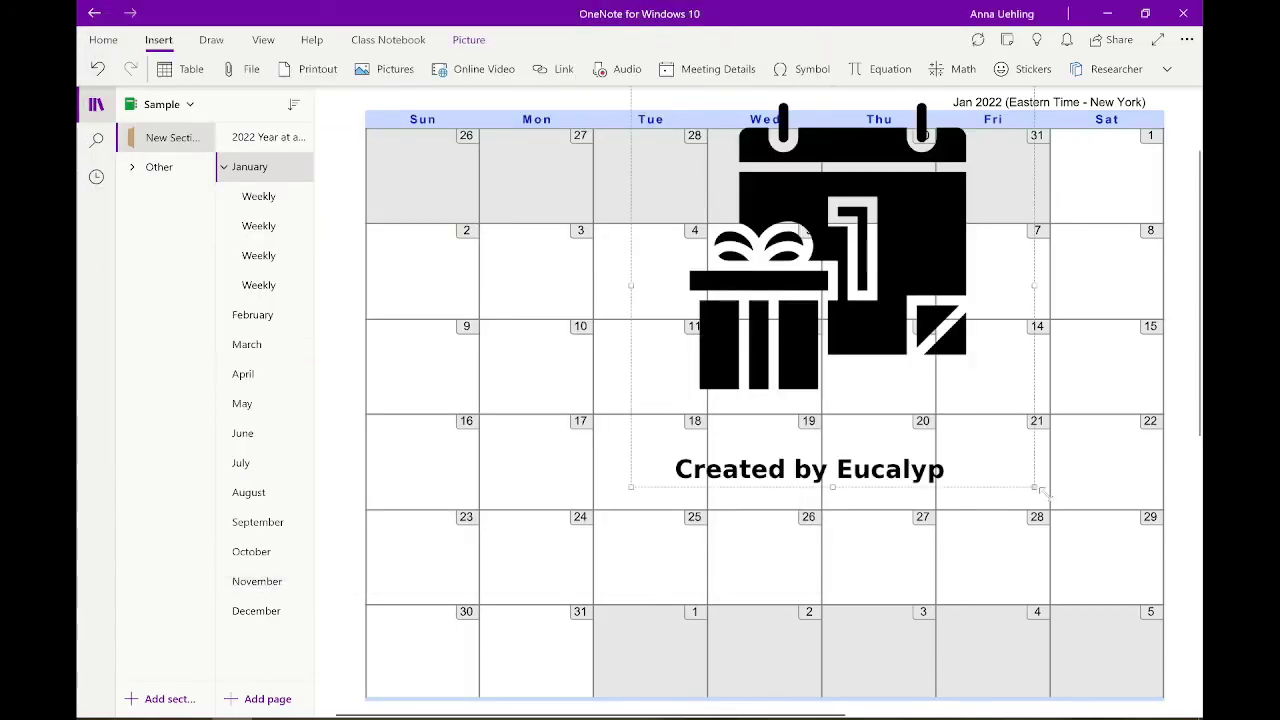
{"action": "left_click_drag", "start_coordinate": [1040, 490], "coordinate": [1086, 160]}
{"action": "left_click", "coordinate": [987, 336]}
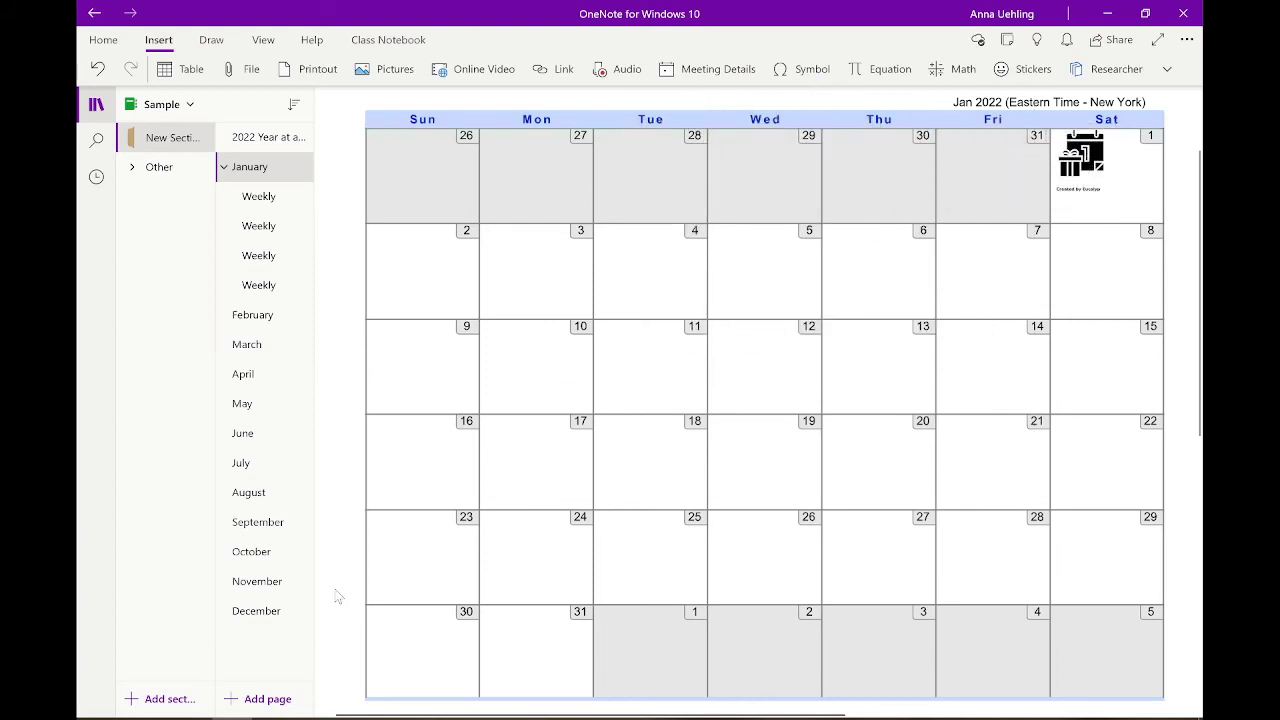
Check Google Calendar for the next holiday and search Noun Project for 'martin luther king'.
{"action": "key", "text": "alt+Tab"}
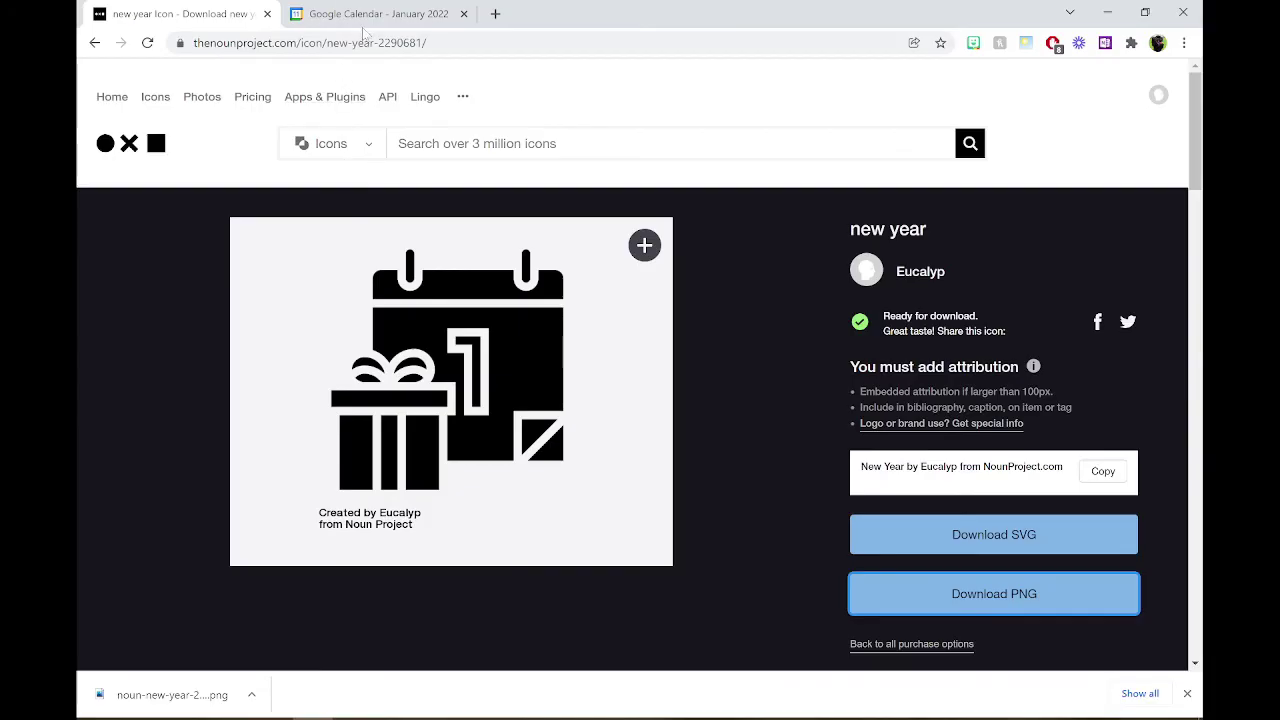
{"action": "left_click", "coordinate": [368, 14]}
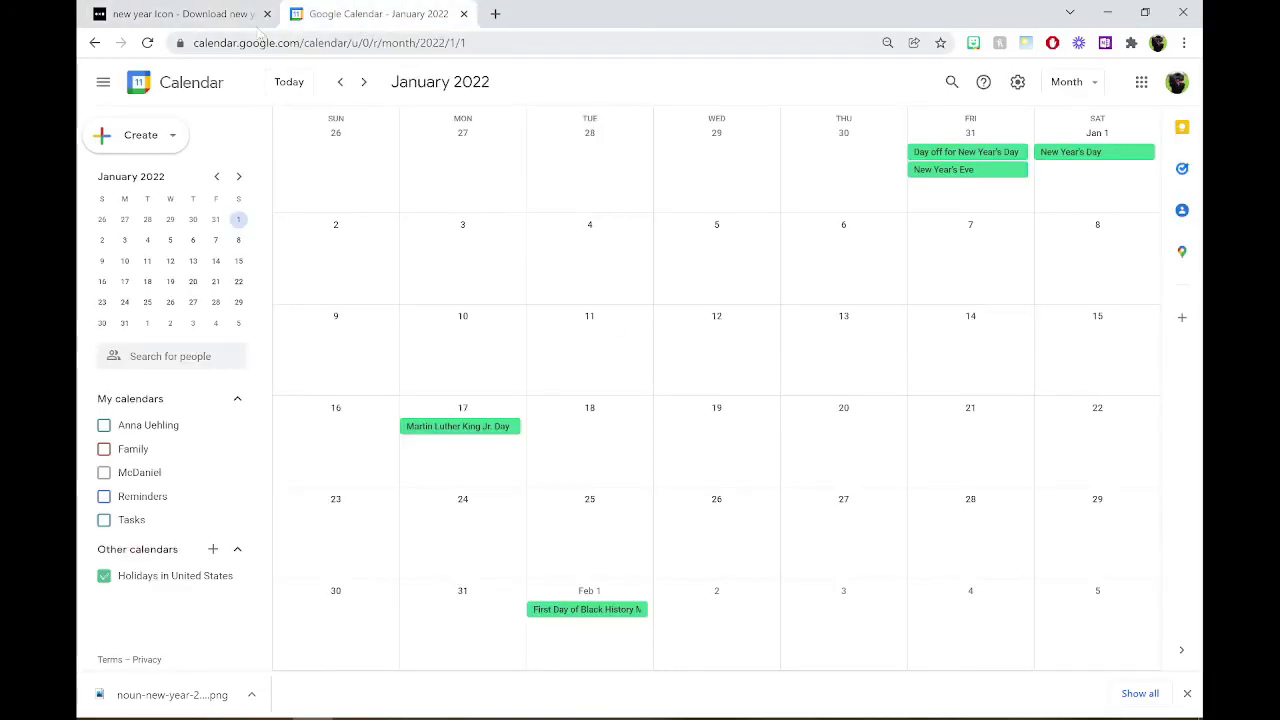
{"action": "left_click", "coordinate": [250, 20]}
{"action": "left_click", "coordinate": [586, 150]}
{"action": "type", "text": "m"}
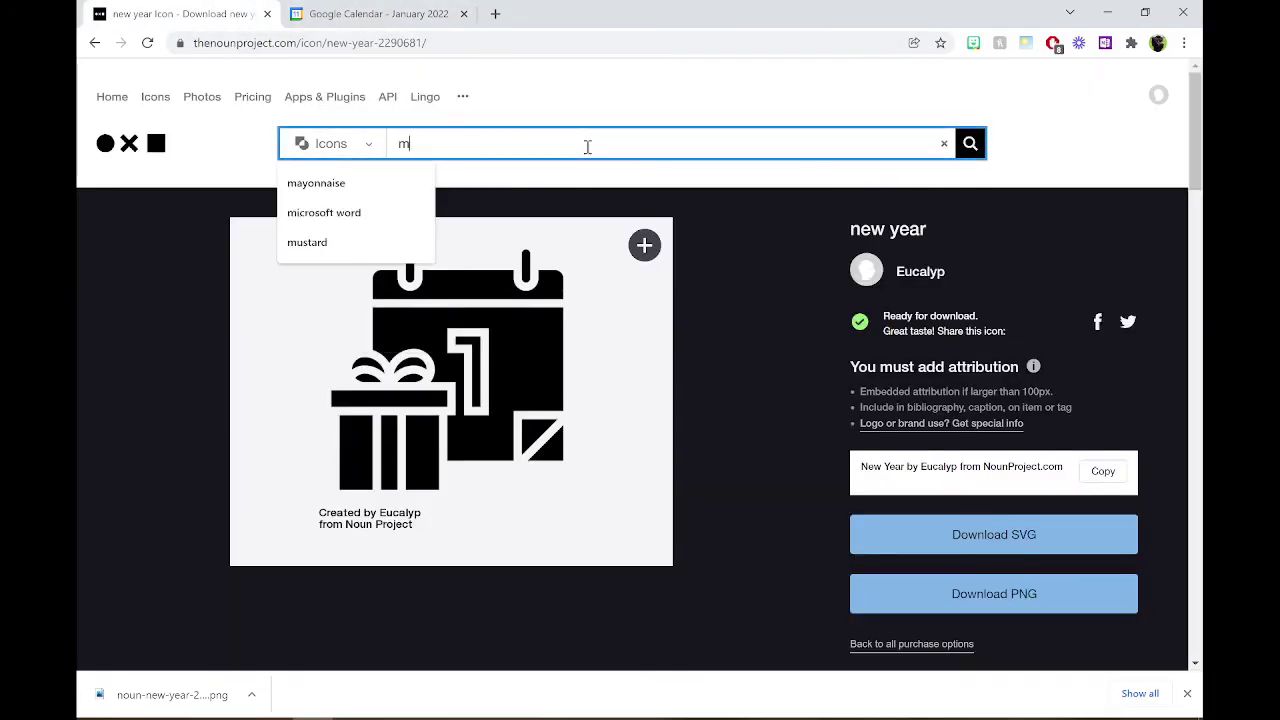
{"action": "type", "text": "artin luther k"}
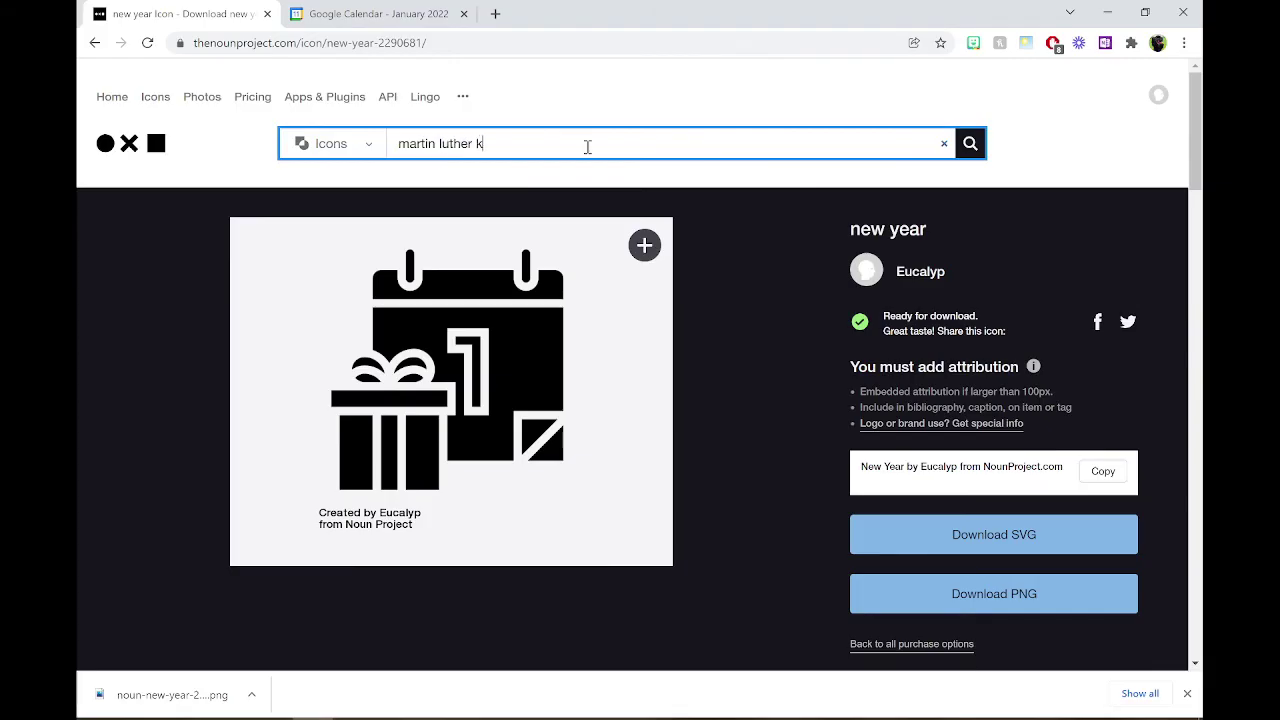
{"action": "type", "text": "ing"}
{"action": "key", "text": "Return"}
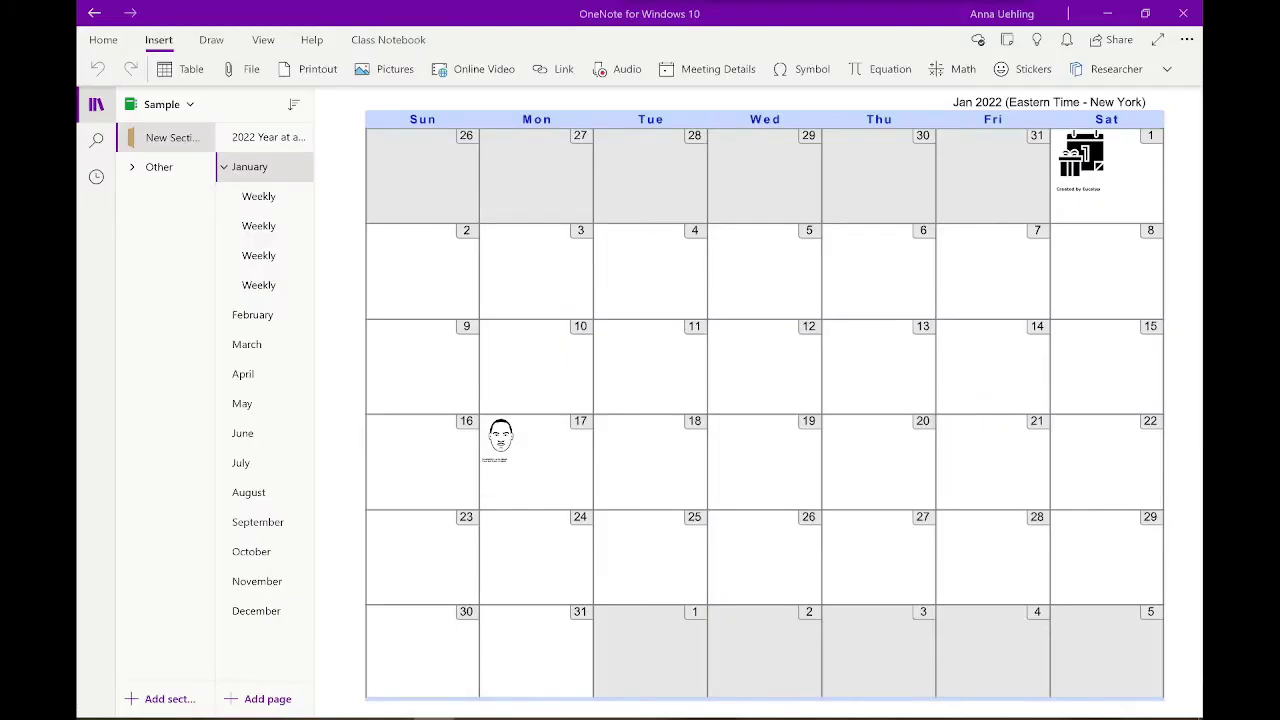
{"action": "left_click", "coordinate": [211, 39]}
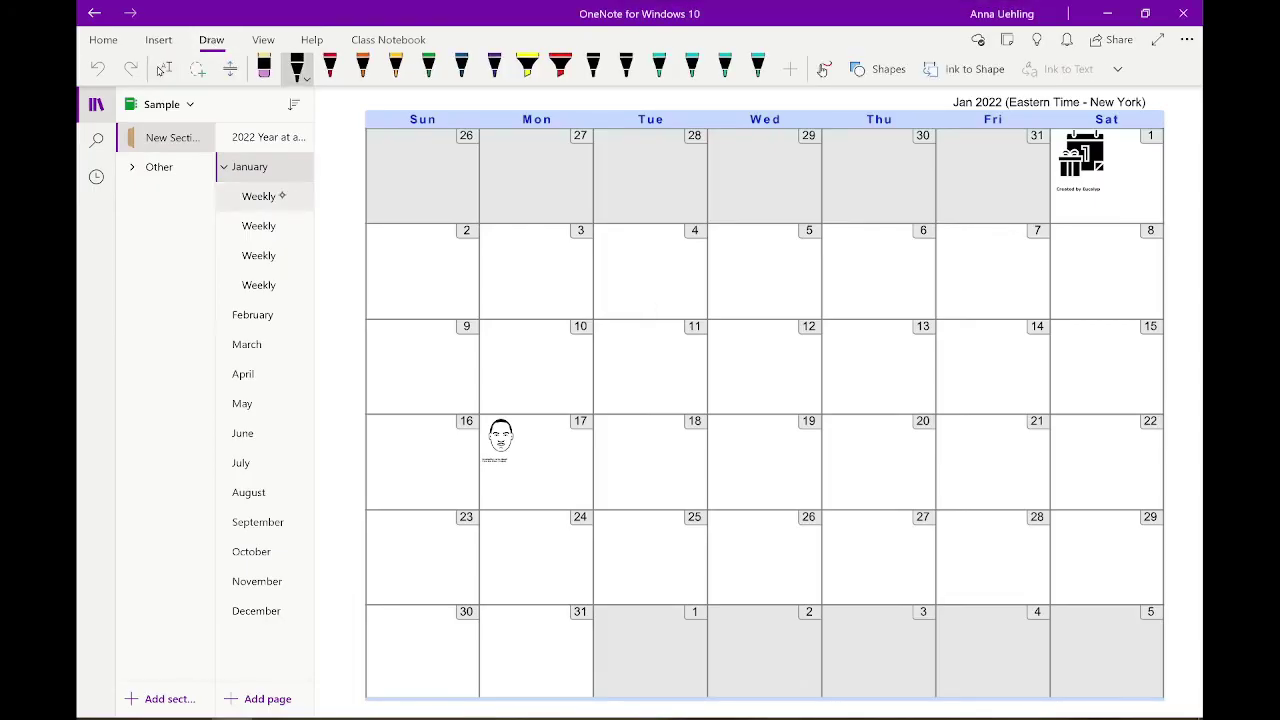
Check the January calendar and ink the dates on the second weekly page, starting with 4 beside Tuesday.
{"action": "left_click", "coordinate": [258, 196]}
{"action": "scroll", "coordinate": [811, 427], "scroll_direction": "down", "scroll_amount": 3}
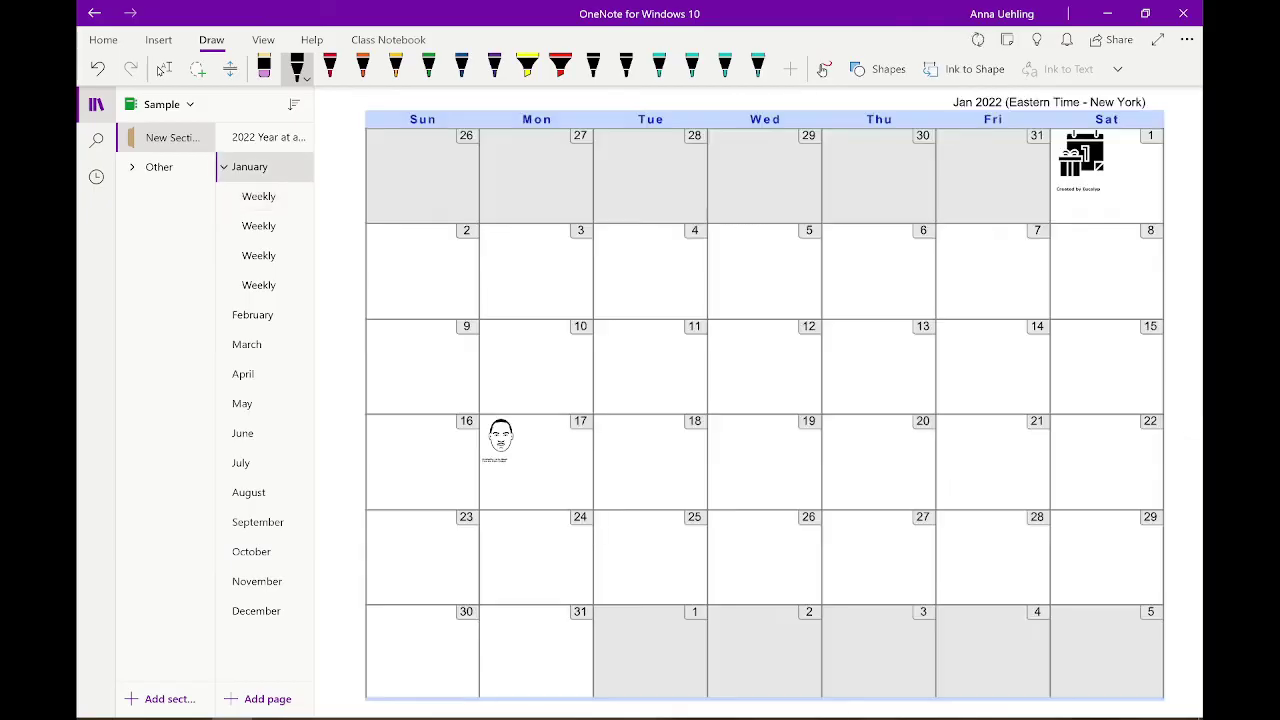
{"action": "left_click", "coordinate": [249, 166]}
{"action": "left_click", "coordinate": [258, 225]}
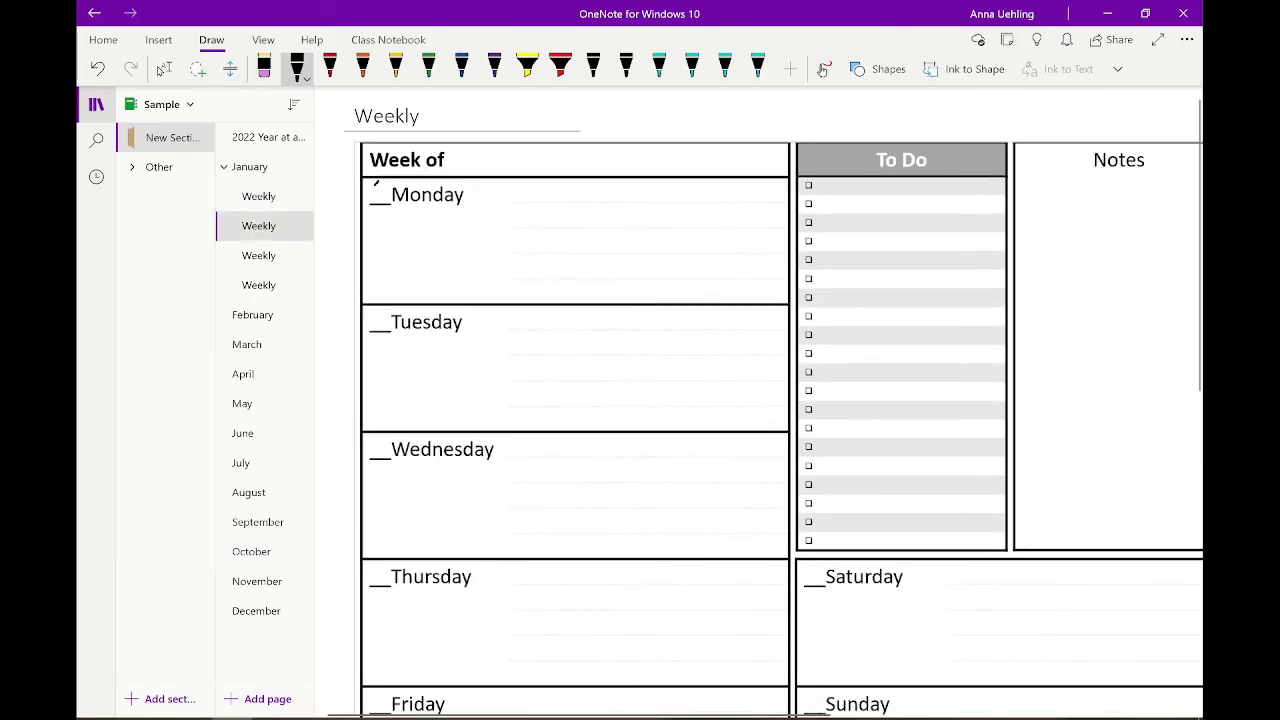
{"action": "left_click_drag", "start_coordinate": [375, 316], "coordinate": [379, 328]}
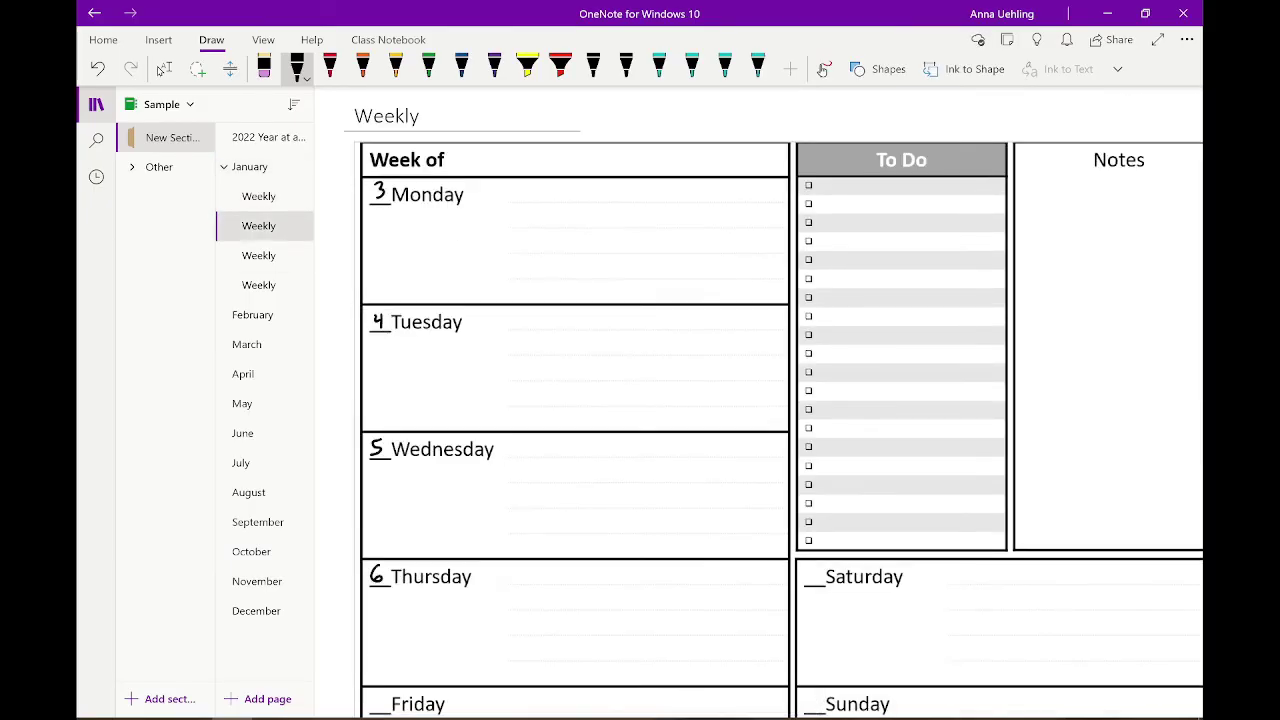
{"action": "scroll", "coordinate": [780, 400], "scroll_direction": "down", "scroll_amount": 3}
{"action": "left_click_drag", "start_coordinate": [371, 524], "coordinate": [383, 524]}
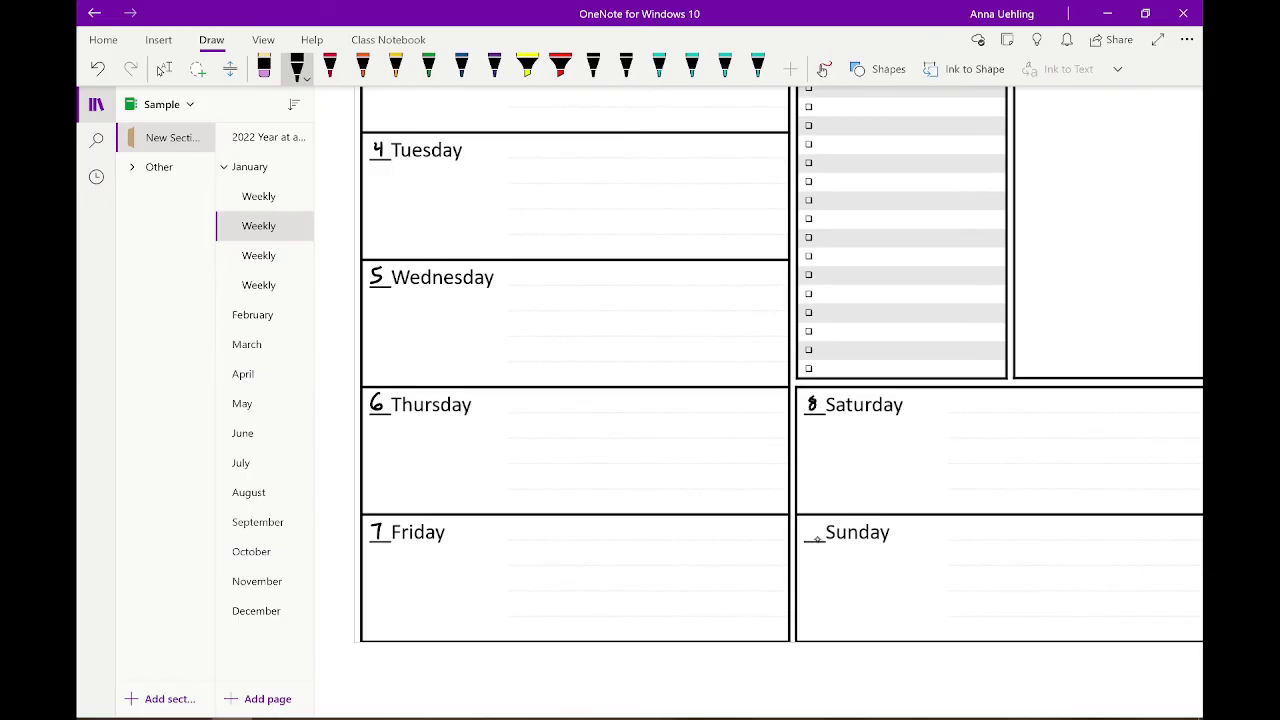
Ink the dates on the third and fourth weekly pages, ending with 23 beside Sunday.
{"action": "left_click", "coordinate": [258, 255]}
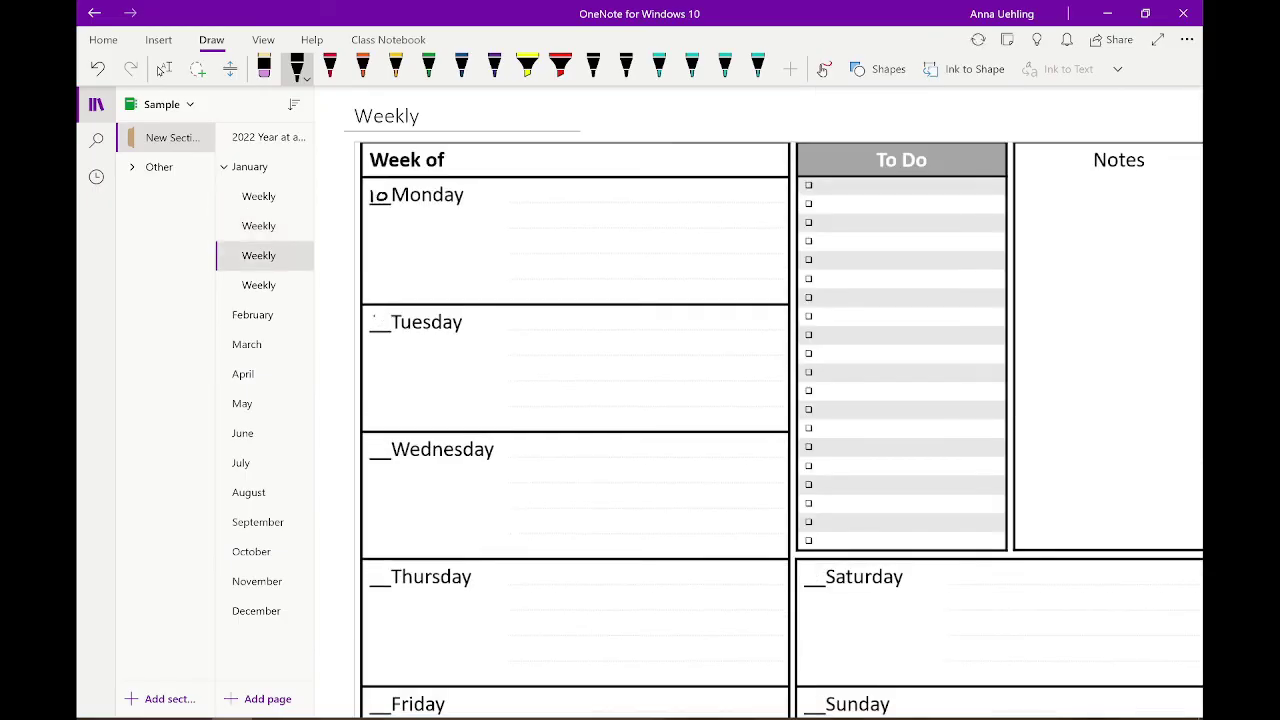
{"action": "scroll", "coordinate": [780, 400], "scroll_direction": "down", "scroll_amount": 2}
{"action": "left_click_drag", "start_coordinate": [371, 450], "coordinate": [371, 464]}
{"action": "left_click_drag", "start_coordinate": [377, 450], "coordinate": [378, 464]}
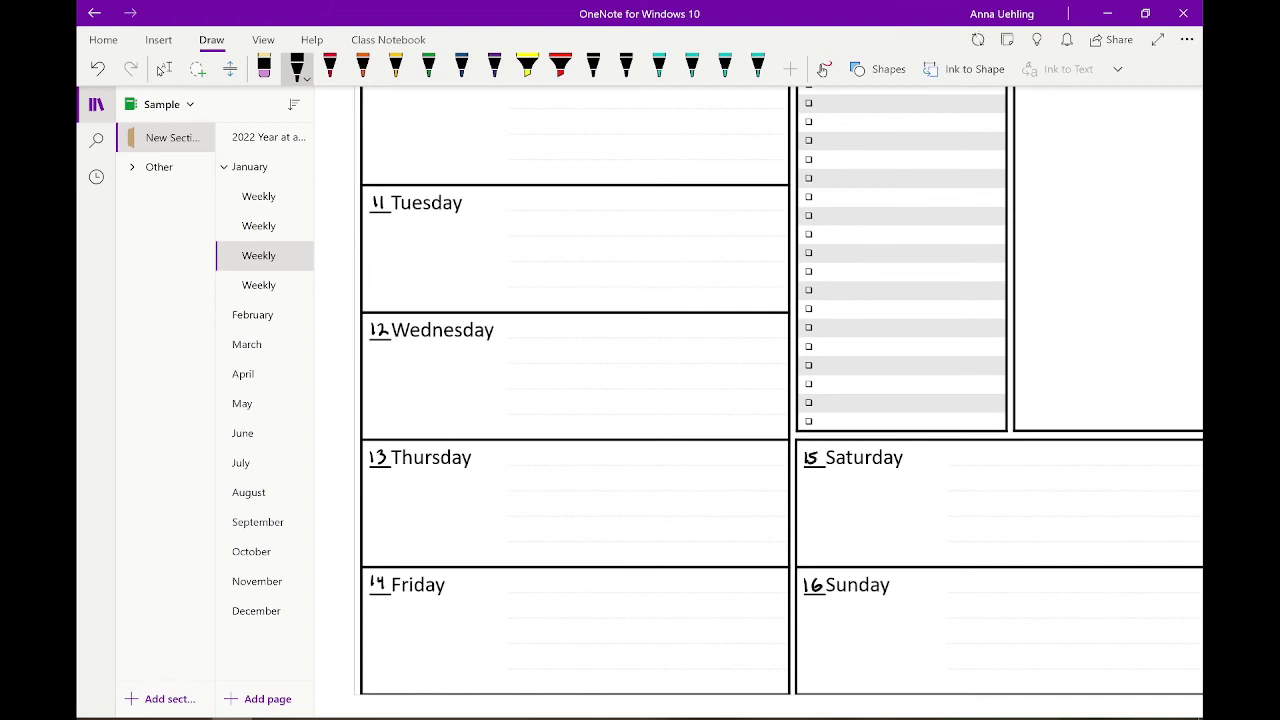
{"action": "left_click", "coordinate": [258, 285]}
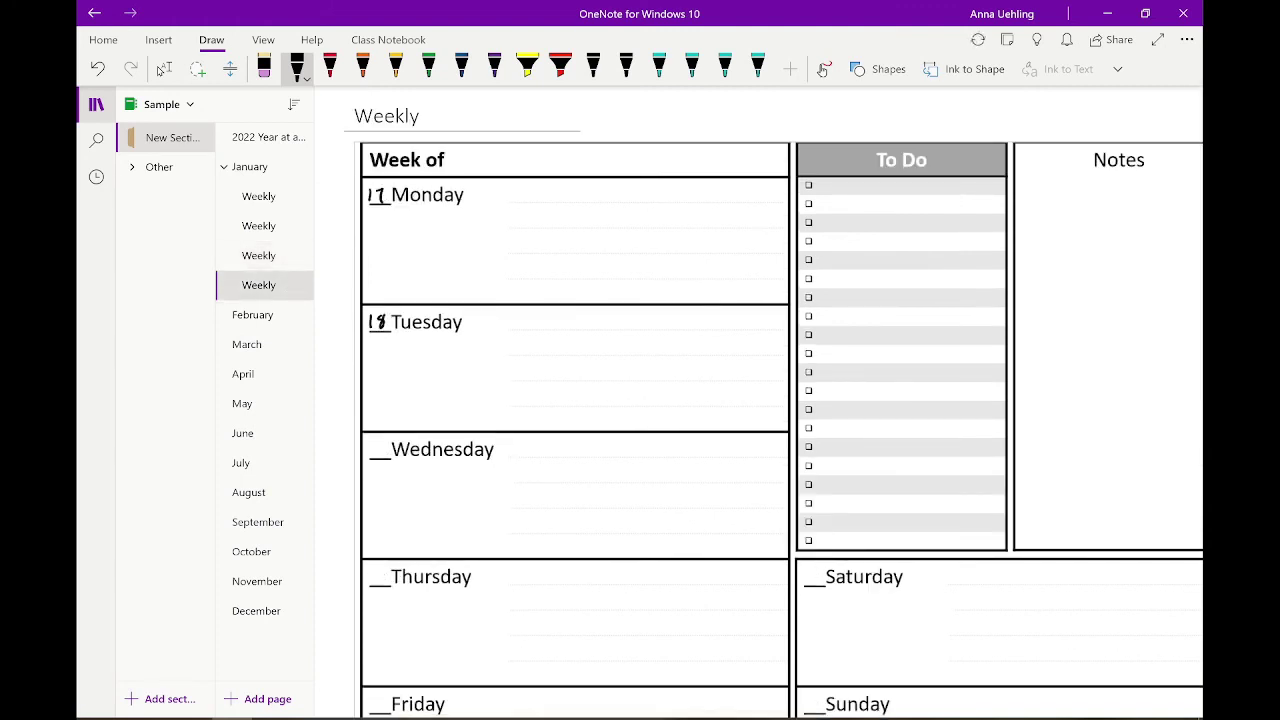
{"action": "scroll", "coordinate": [780, 400], "scroll_direction": "down", "scroll_amount": 3}
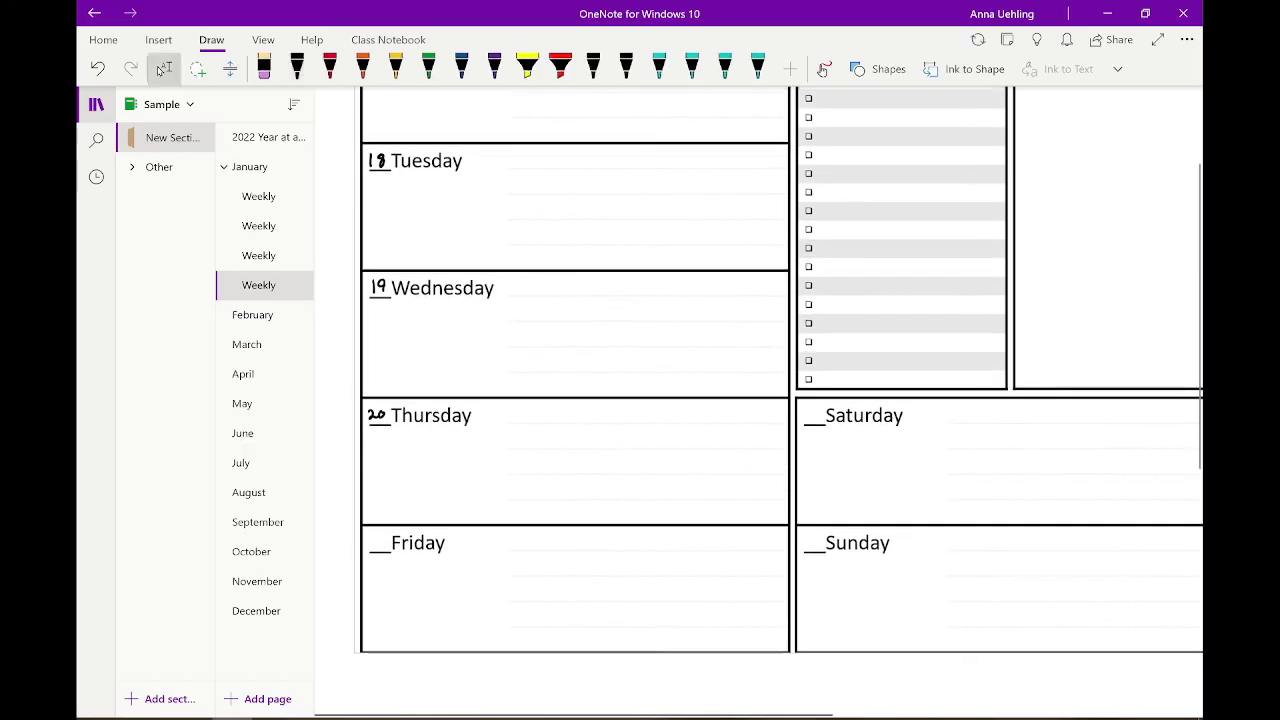
{"action": "left_click_drag", "start_coordinate": [367, 538], "coordinate": [375, 548]}
{"action": "left_click_drag", "start_coordinate": [379, 537], "coordinate": [380, 548]}
{"action": "left_click_drag", "start_coordinate": [813, 536], "coordinate": [814, 549]}
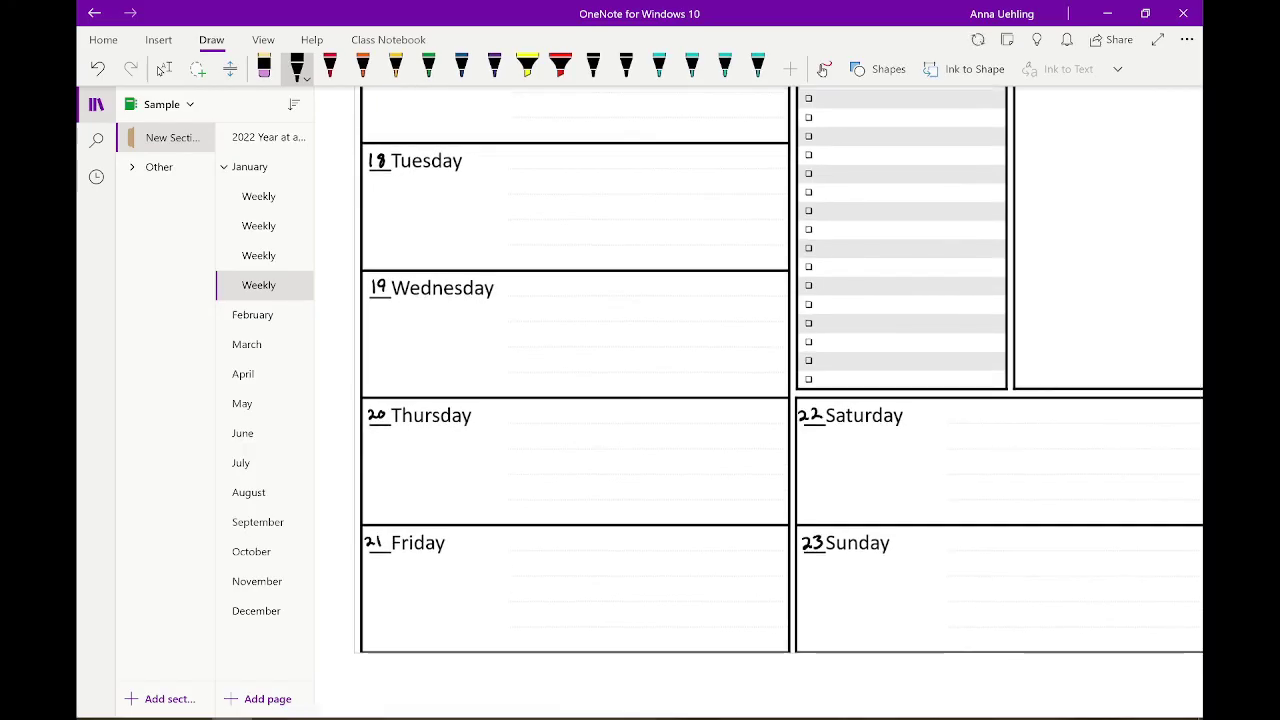
Add a fifth weekly page, ink its dates, and recheck them against the January calendar.
{"action": "left_click", "coordinate": [267, 699]}
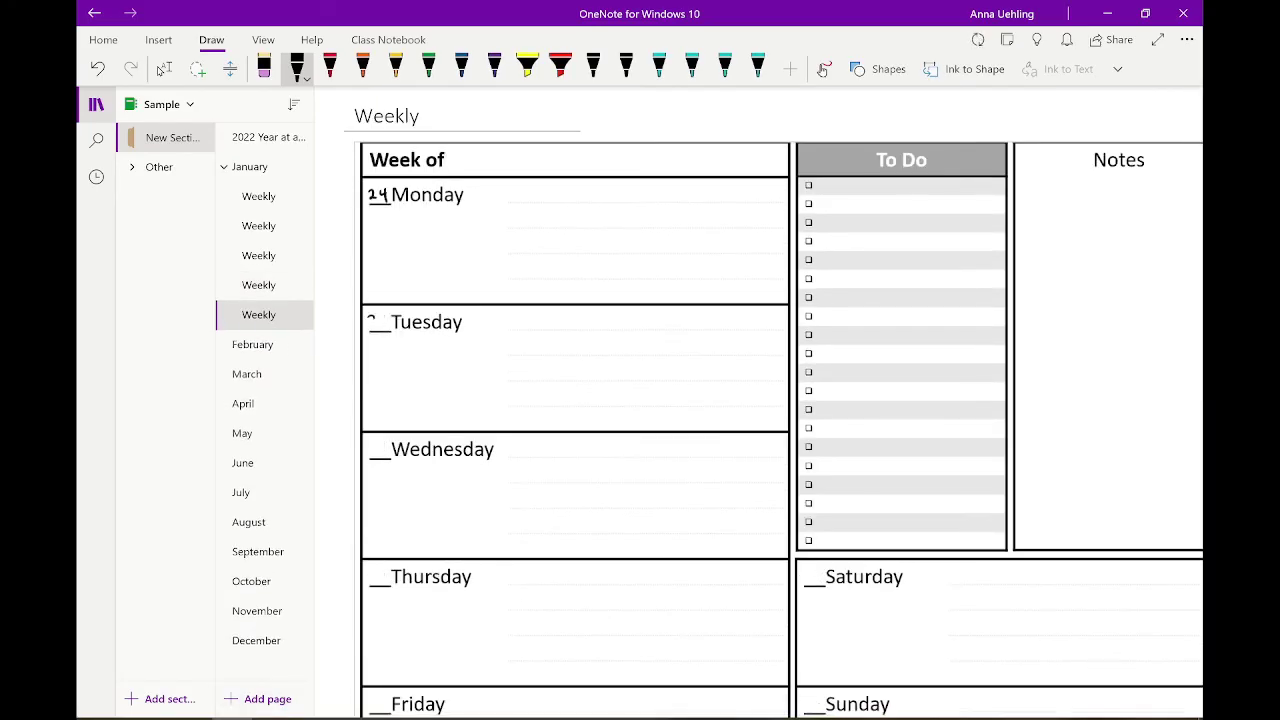
{"action": "scroll", "coordinate": [780, 400], "scroll_direction": "down", "scroll_amount": 3}
{"action": "mouse_move", "coordinate": [376, 569]}
{"action": "left_mouse_down"}
{"action": "mouse_move", "coordinate": [380, 582]}
{"action": "mouse_move", "coordinate": [377, 553]}
{"action": "left_mouse_up"}
{"action": "left_click_drag", "start_coordinate": [385, 540], "coordinate": [384, 541]}
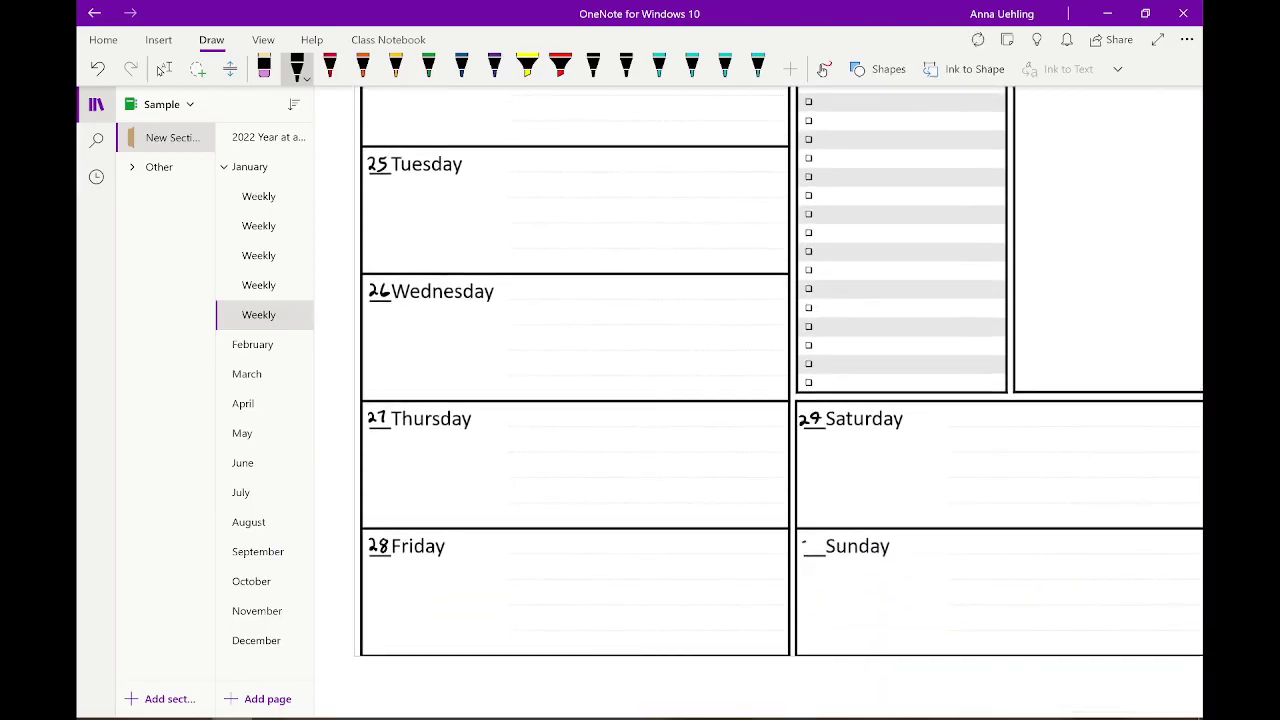
{"action": "left_click", "coordinate": [250, 166]}
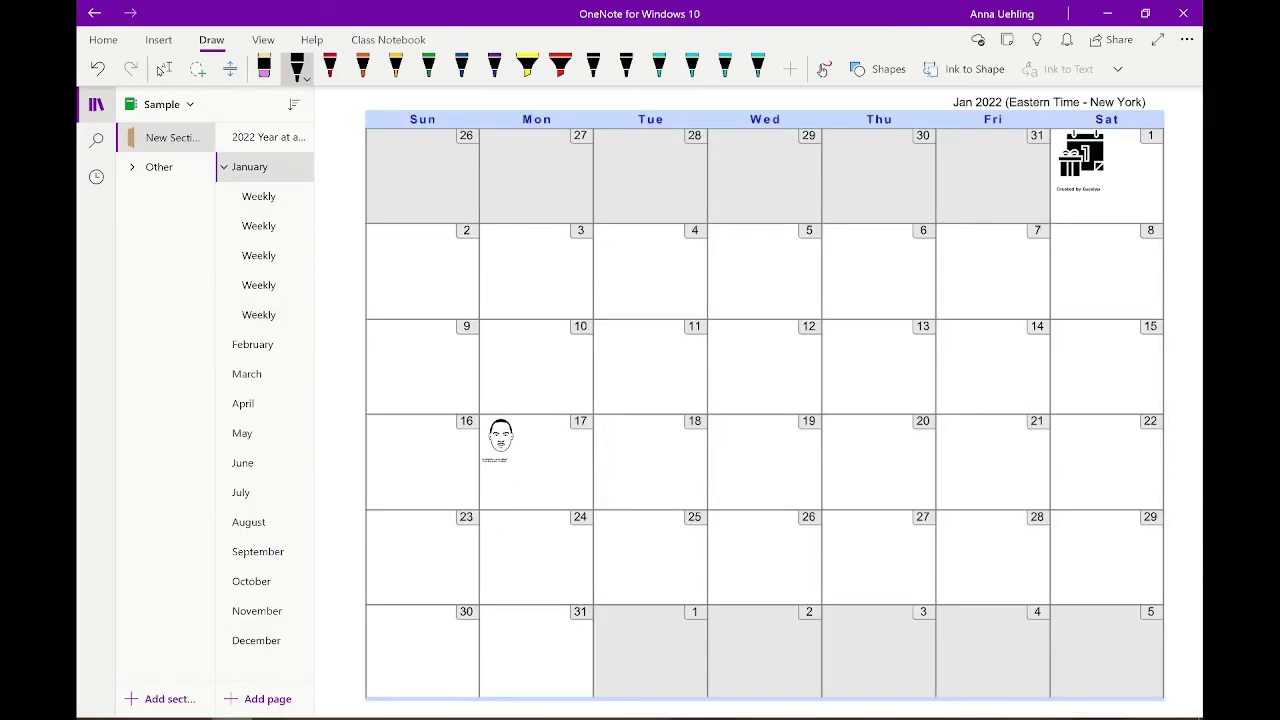
{"action": "left_click", "coordinate": [258, 196]}
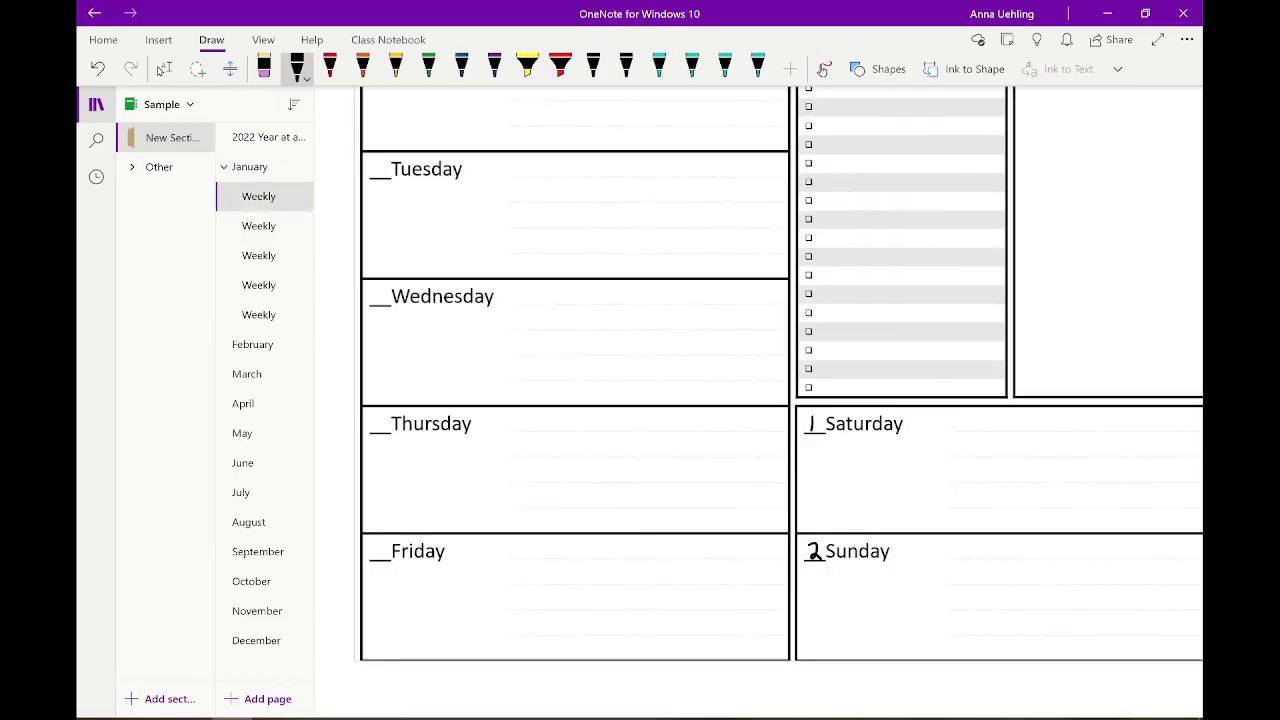
Retitle the first two weekly pages 'Jan 1-2' and 'Jan 3-9'.
{"action": "scroll", "coordinate": [780, 400], "scroll_direction": "up", "scroll_amount": 3}
{"action": "left_click", "coordinate": [163, 67]}
{"action": "double_click", "coordinate": [386, 116]}
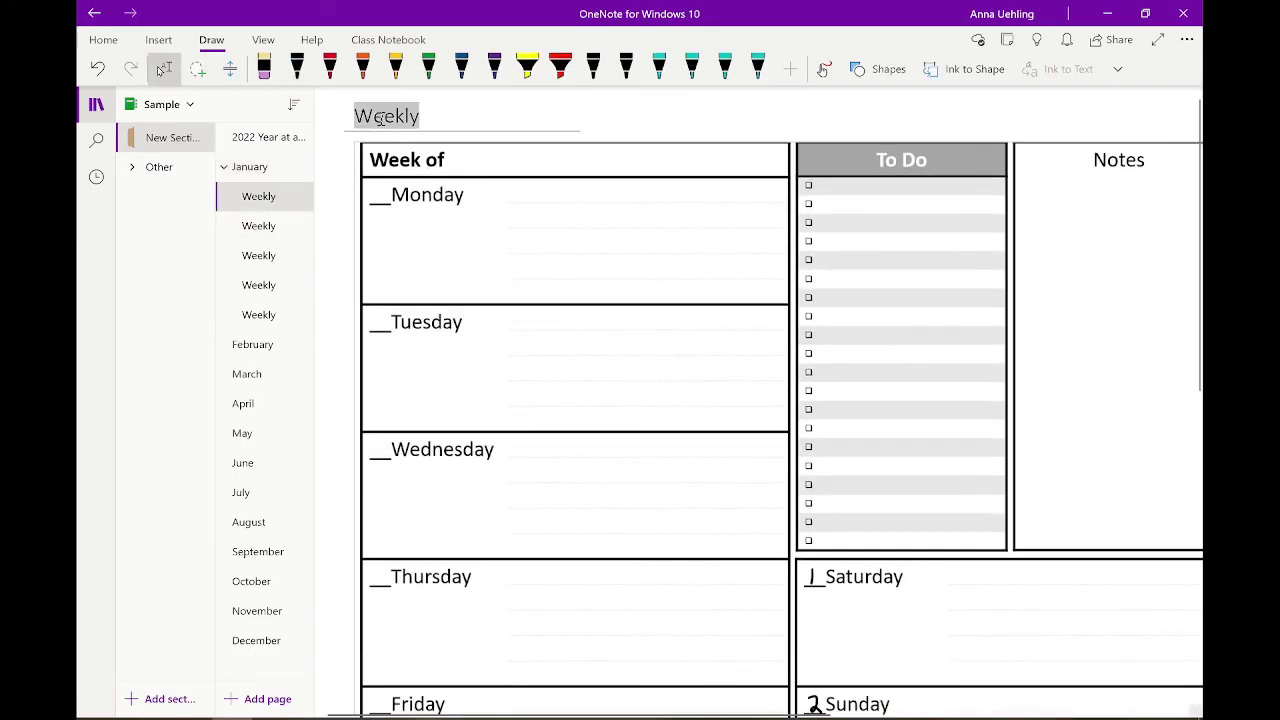
{"action": "type", "text": "Jan"}
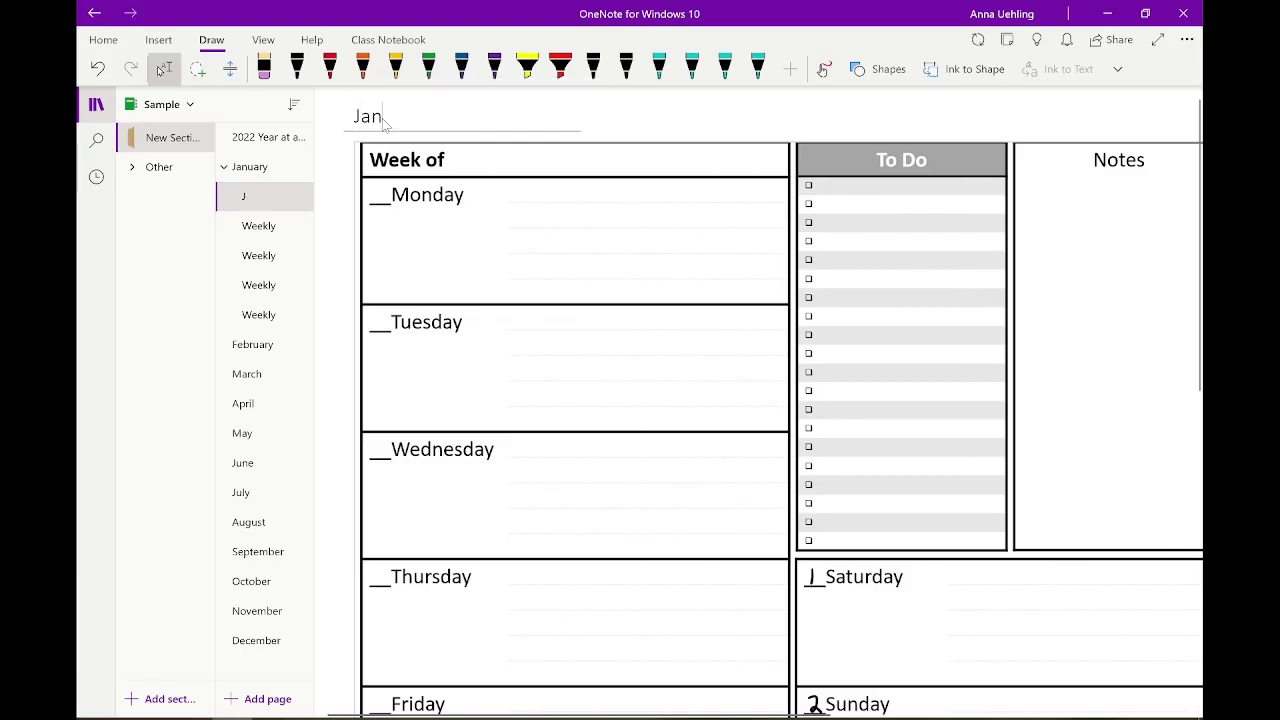
{"action": "type", "text": " 1-2"}
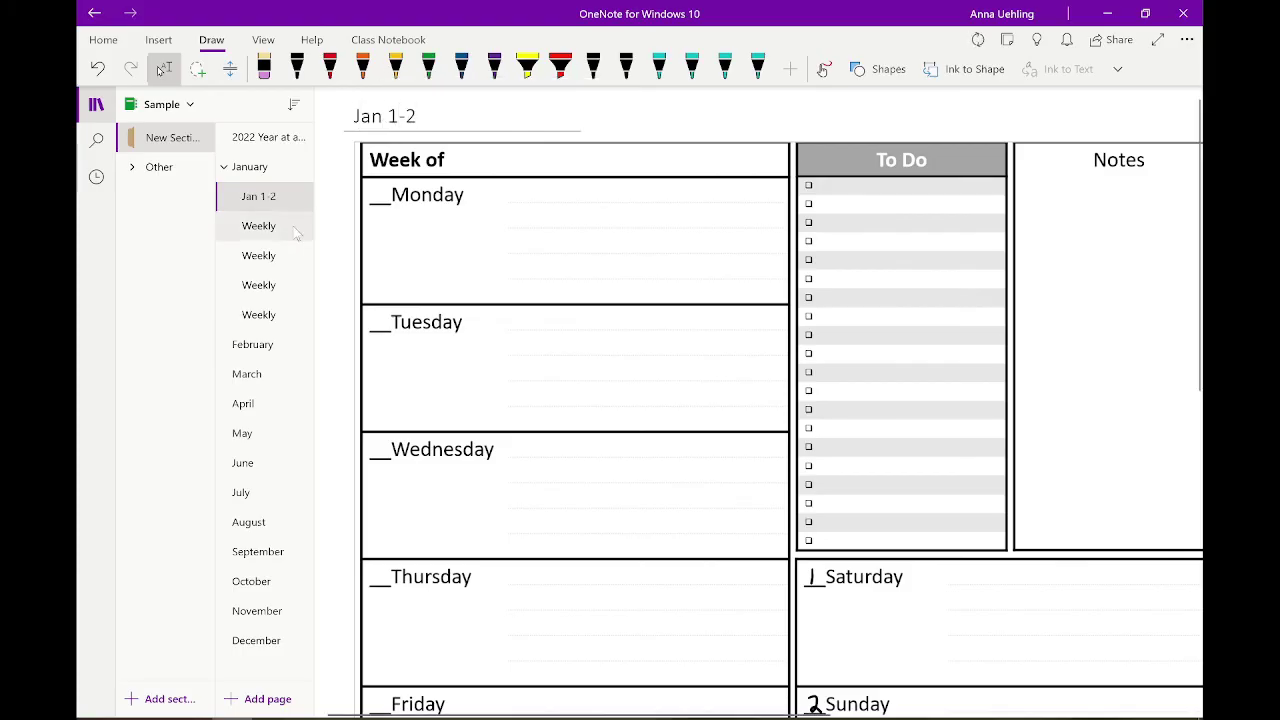
{"action": "left_click", "coordinate": [258, 225]}
{"action": "scroll", "coordinate": [414, 163], "scroll_direction": "up", "scroll_amount": 2}
{"action": "double_click", "coordinate": [392, 117]}
{"action": "type", "text": "Jan "}
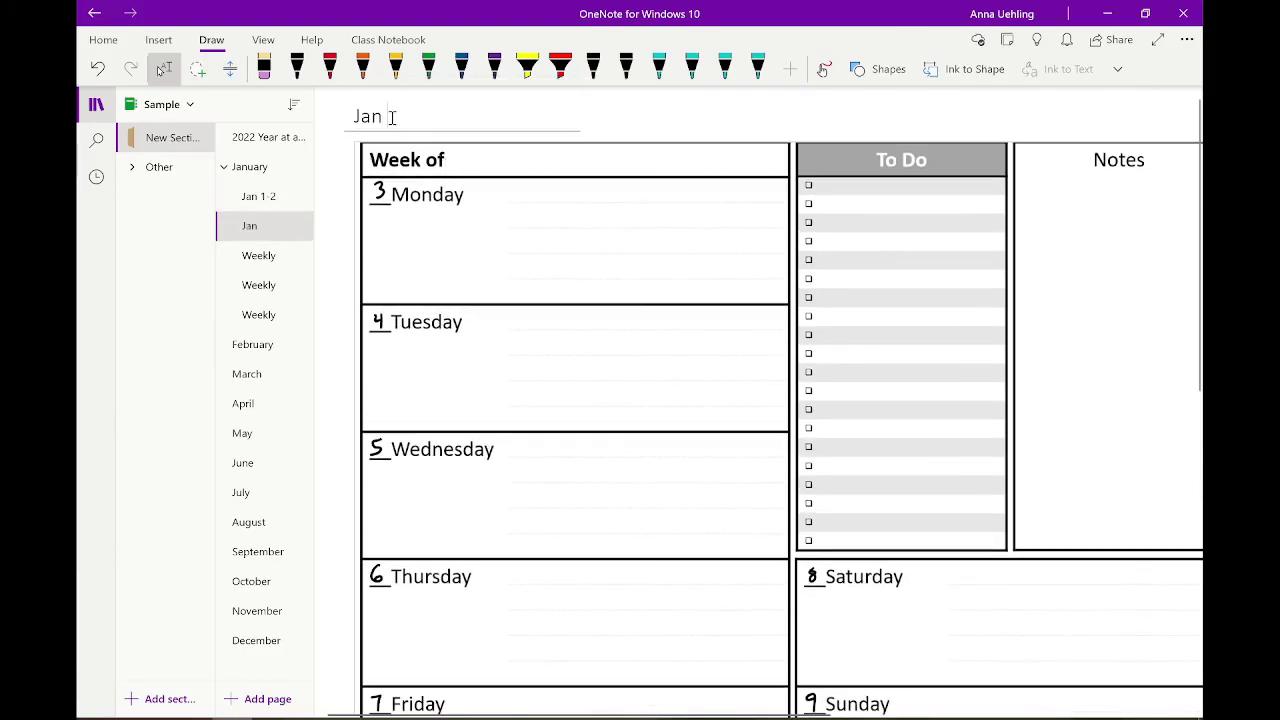
{"action": "type", "text": "3-9"}
Retitle the remaining weekly pages 'Jan 10-16', 'Jan 17-23' and 'Jan 24-30'.
{"action": "left_click", "coordinate": [258, 255]}
{"action": "scroll", "coordinate": [385, 112], "scroll_direction": "up", "scroll_amount": 2}
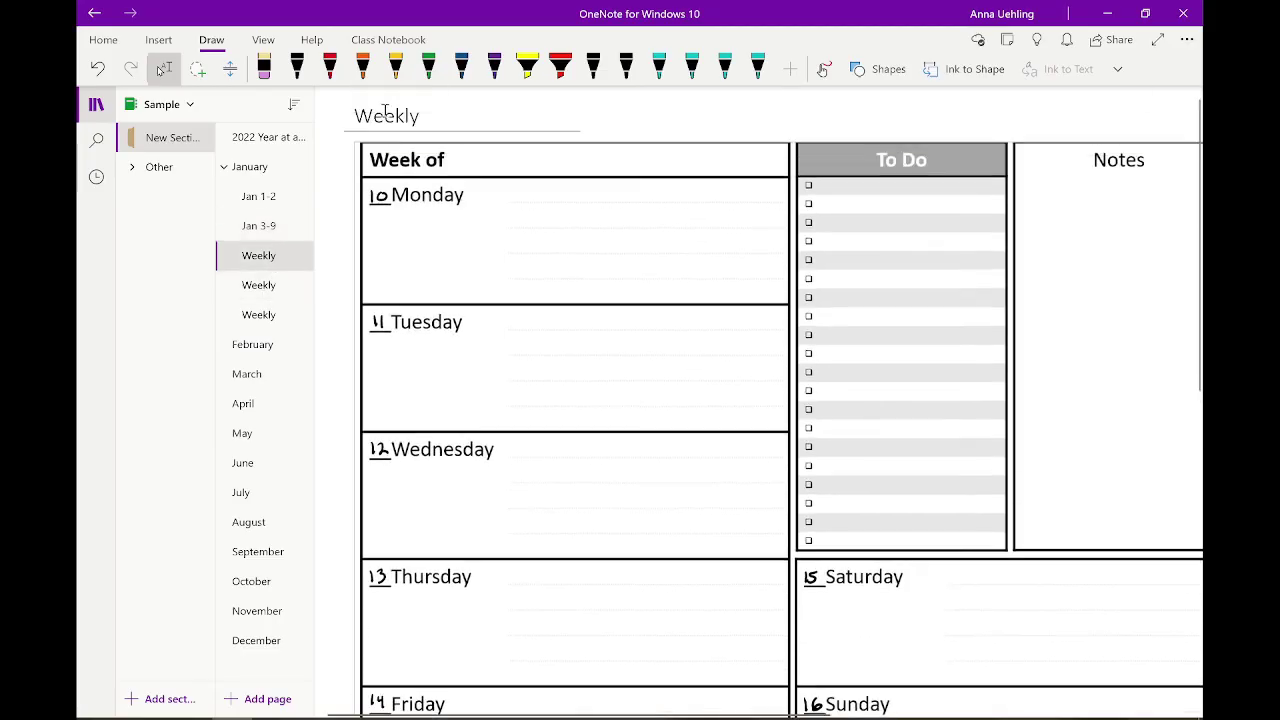
{"action": "double_click", "coordinate": [385, 115]}
{"action": "type", "text": "Jan 10-16"}
{"action": "left_click", "coordinate": [258, 285]}
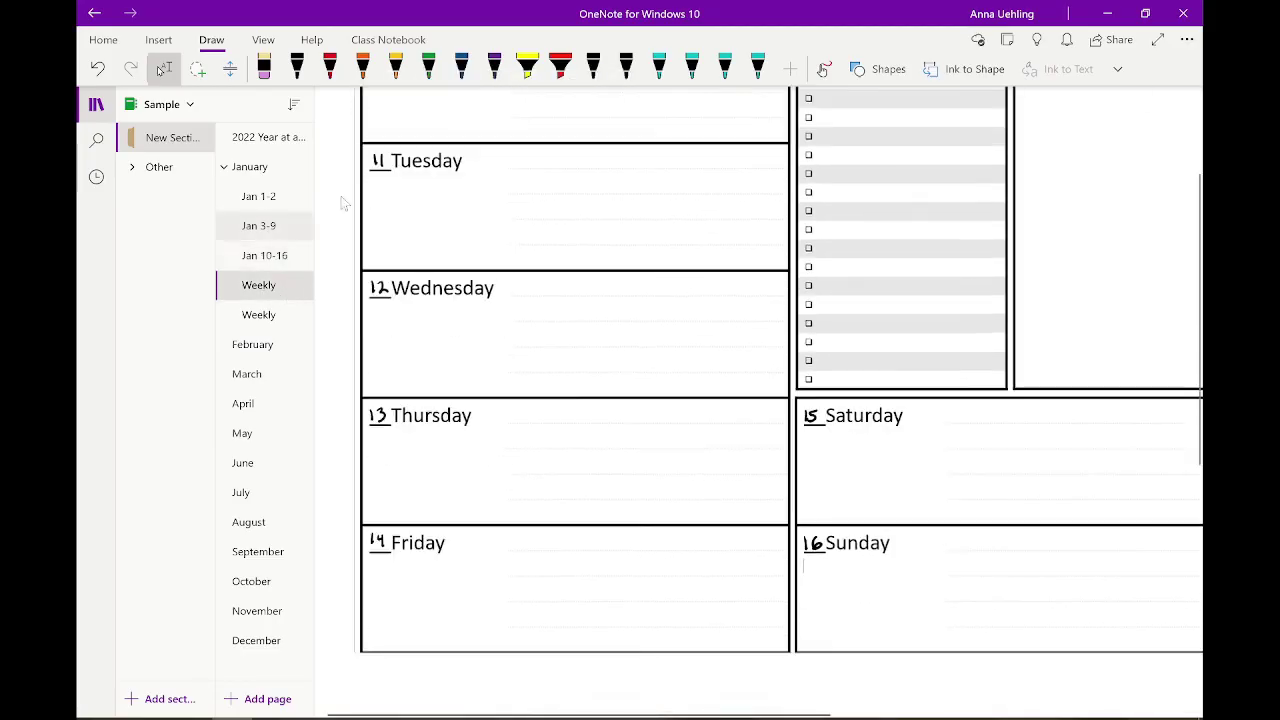
{"action": "scroll", "coordinate": [385, 200], "scroll_direction": "up", "scroll_amount": 2}
{"action": "double_click", "coordinate": [392, 116]}
{"action": "type", "text": "Jan 17-23"}
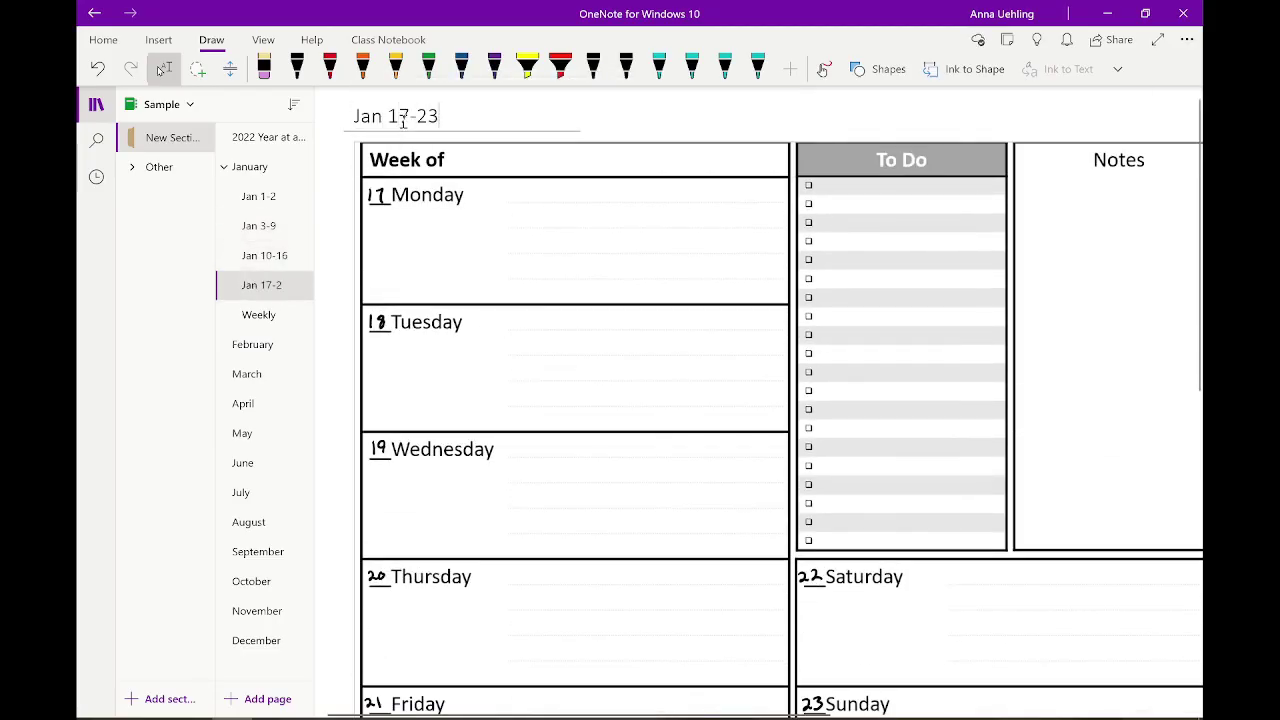
{"action": "left_click", "coordinate": [258, 314]}
{"action": "double_click", "coordinate": [386, 116]}
{"action": "type", "text": "Jan 24-30"}
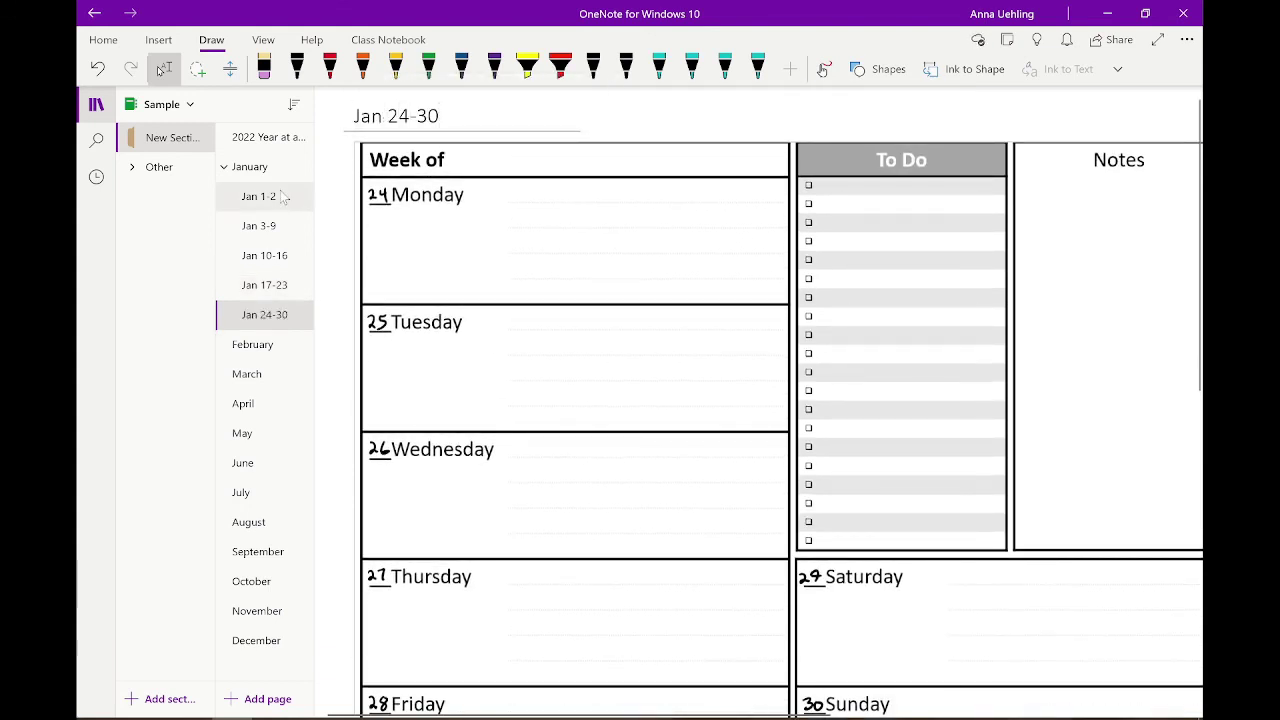
{"action": "left_click", "coordinate": [250, 166]}
Copy the New Year icon from January 1 into the Saturday box of the Jan 1-2 page.
{"action": "left_click", "coordinate": [1080, 155]}
{"action": "key", "text": "ctrl+c"}
{"action": "left_click", "coordinate": [258, 196]}
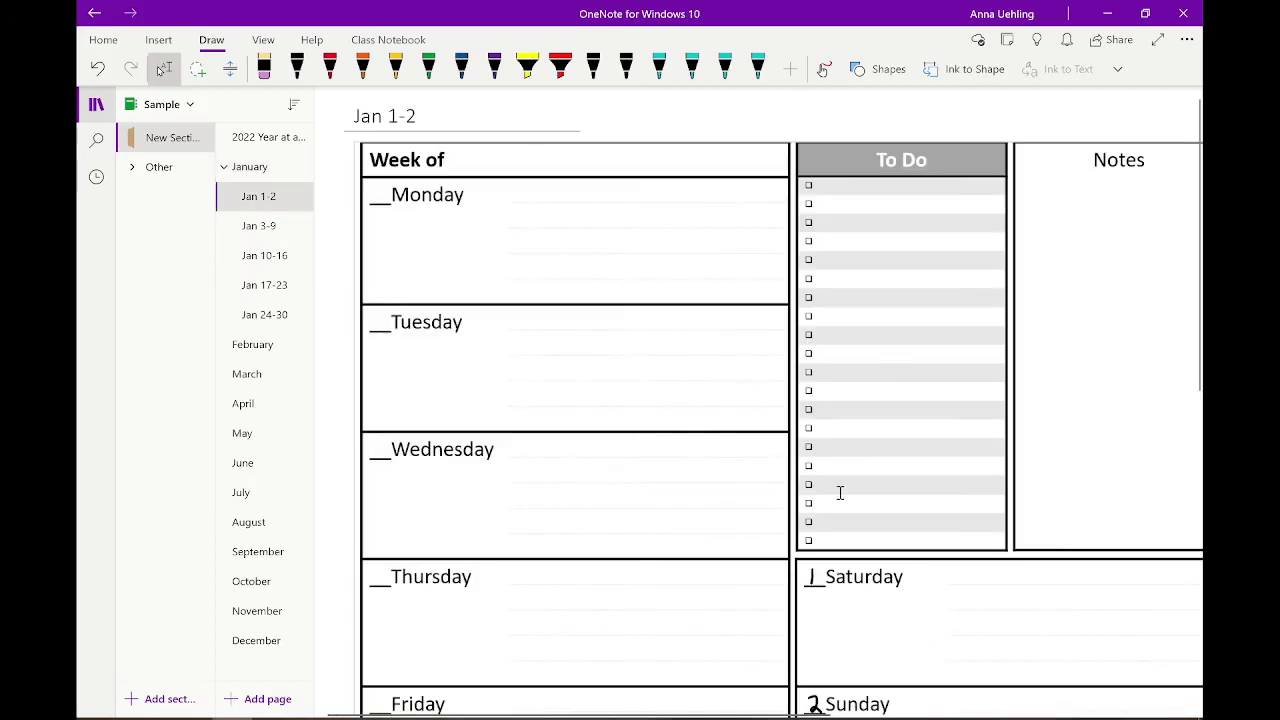
{"action": "scroll", "coordinate": [800, 489], "scroll_direction": "down", "scroll_amount": 2}
{"action": "left_click", "coordinate": [705, 486]}
{"action": "key", "text": "ctrl+v"}
{"action": "left_click_drag", "start_coordinate": [718, 516], "coordinate": [814, 540]}
Copy the Martin Luther King icon into the Monday 17 box of the Jan 17-23 page.
{"action": "left_click", "coordinate": [249, 166]}
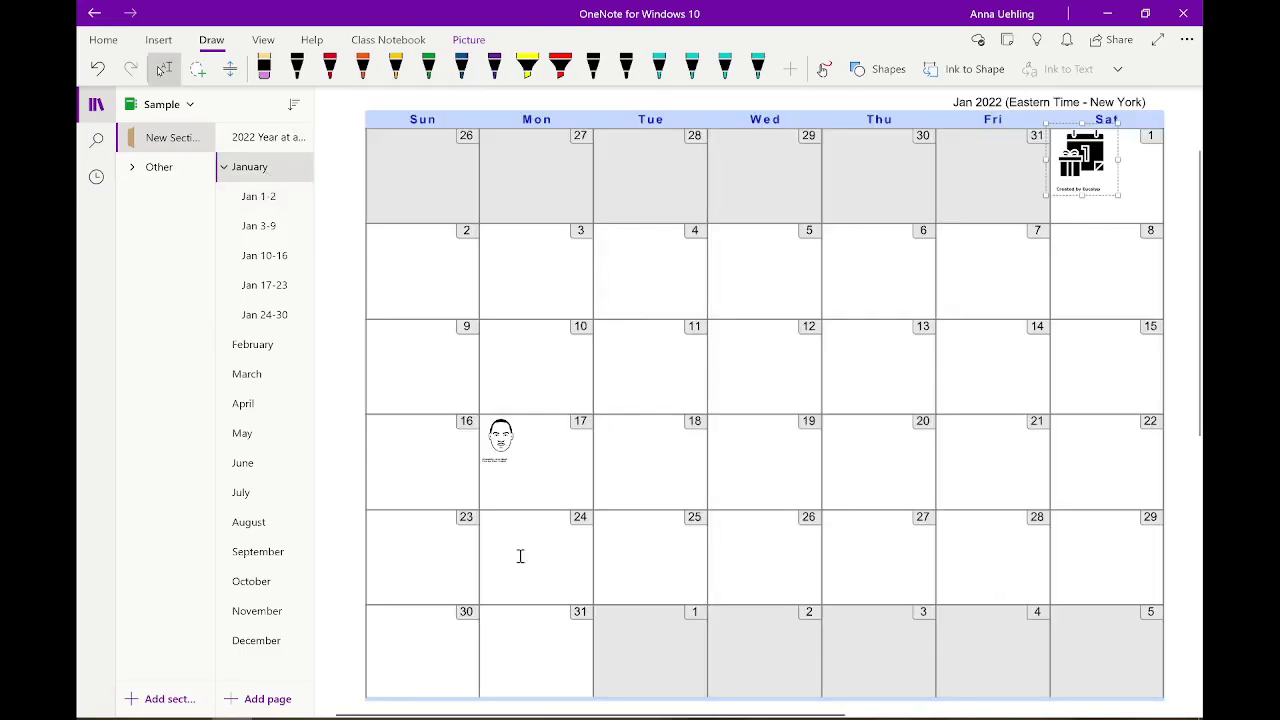
{"action": "left_click", "coordinate": [499, 448]}
{"action": "left_click", "coordinate": [264, 285]}
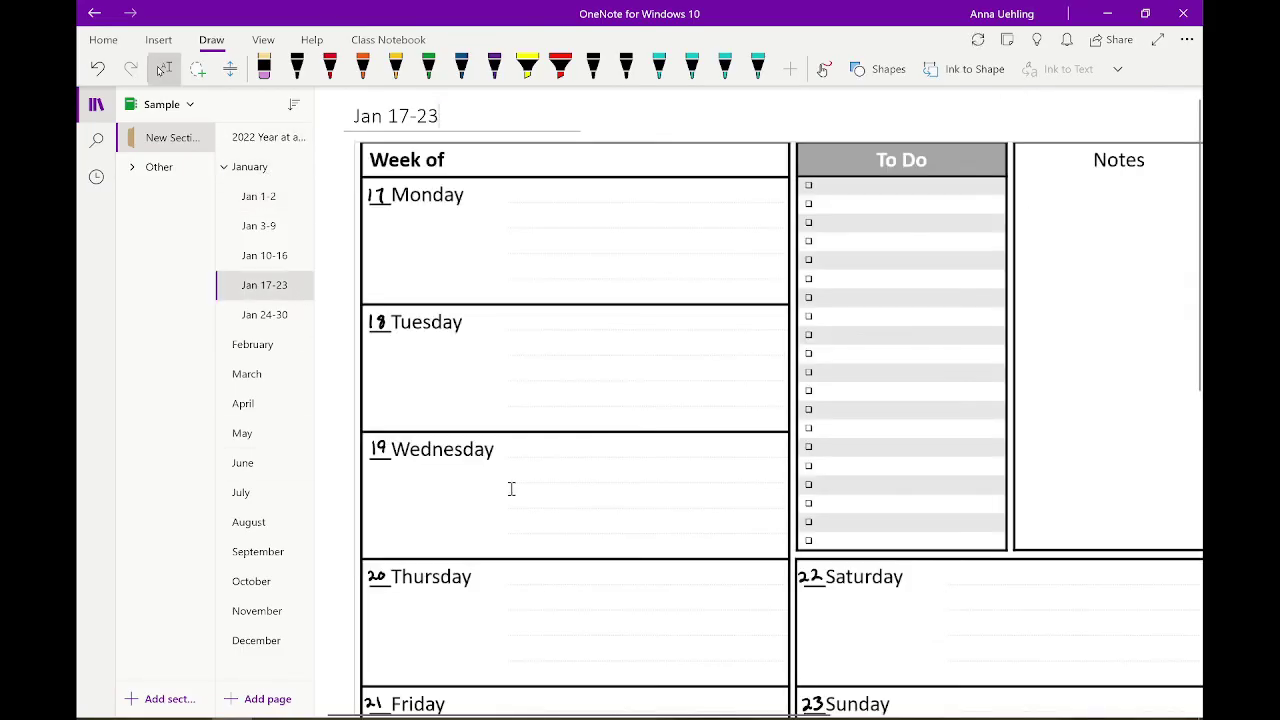
{"action": "left_click", "coordinate": [456, 225]}
{"action": "key", "text": "ctrl+v"}
{"action": "left_click_drag", "start_coordinate": [476, 242], "coordinate": [386, 284]}
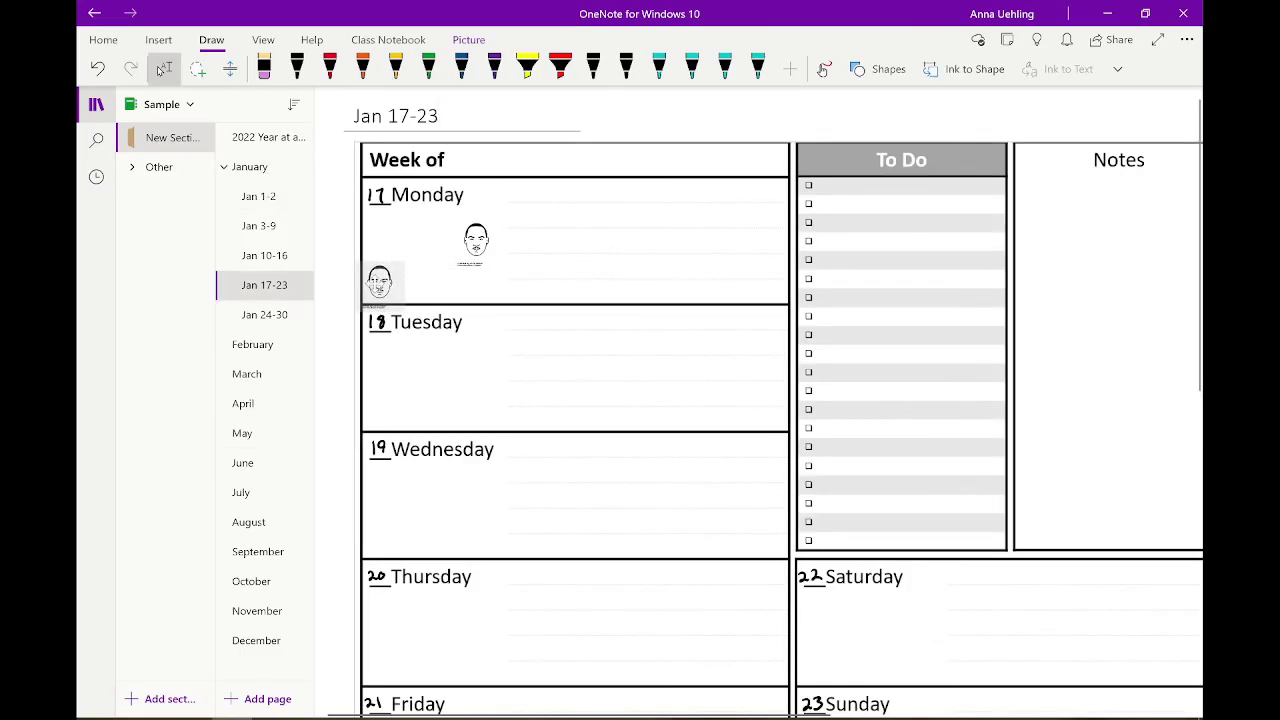
{"action": "left_click_drag", "start_coordinate": [380, 283], "coordinate": [376, 283]}
{"action": "left_click", "coordinate": [562, 227]}
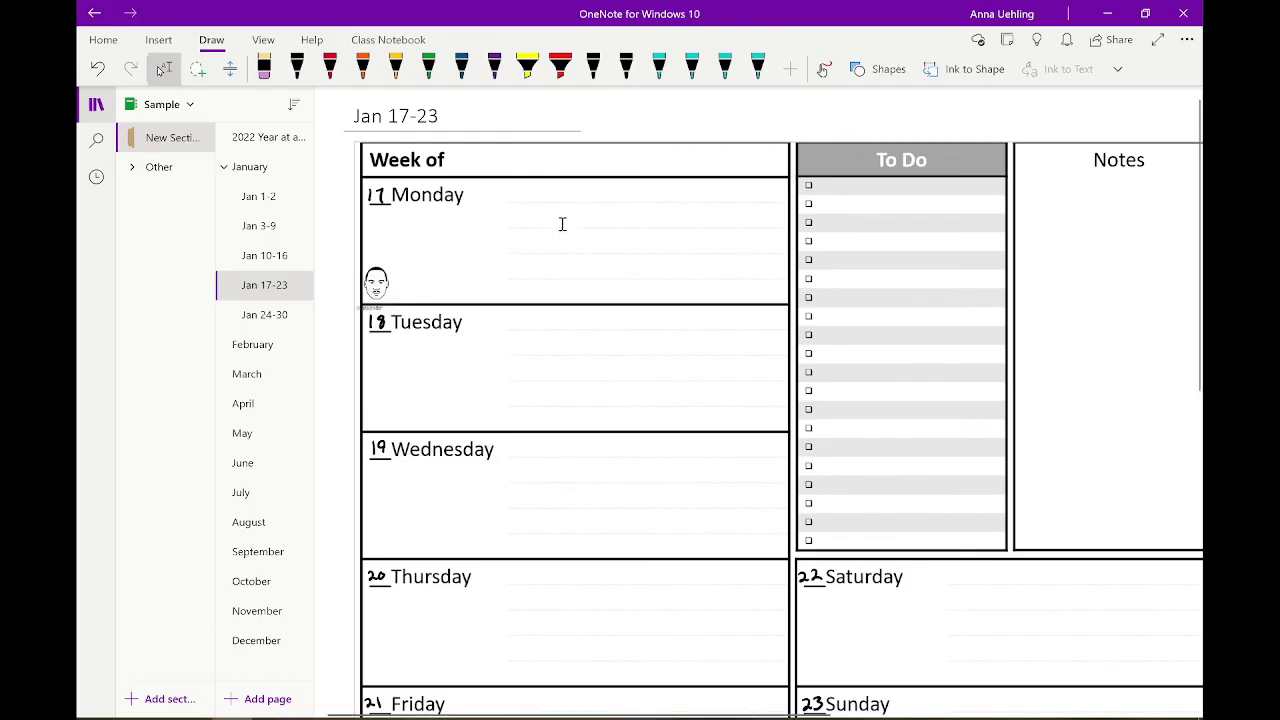
{"action": "left_click", "coordinate": [252, 166]}
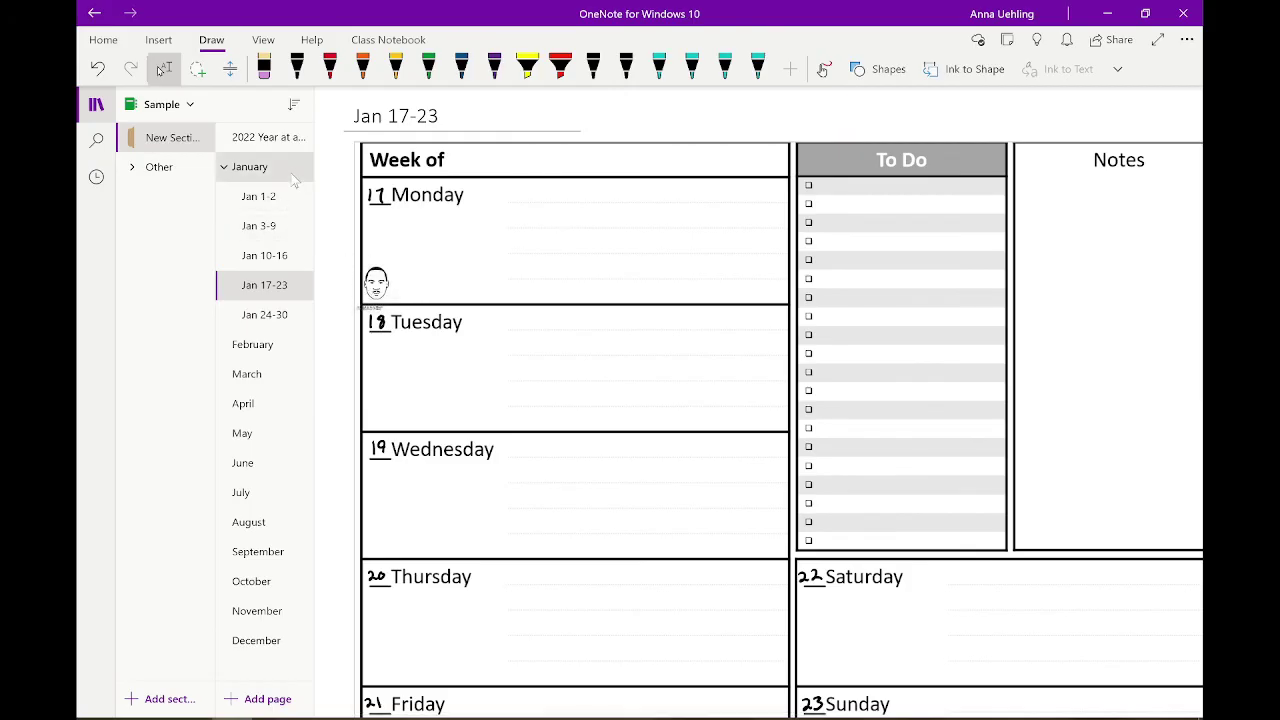